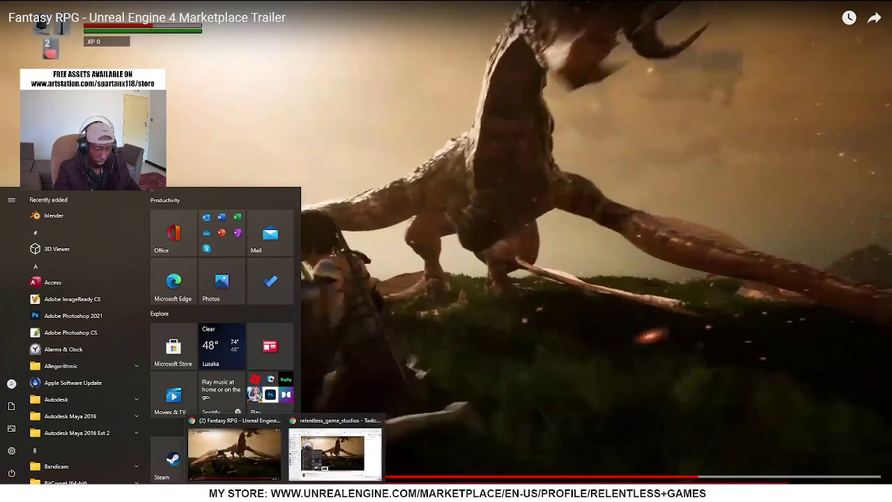
- Switch to the Unreal Editor level and inspect the hooded, hammer-wielding enemy on the city plaza up close
click(514, 459)
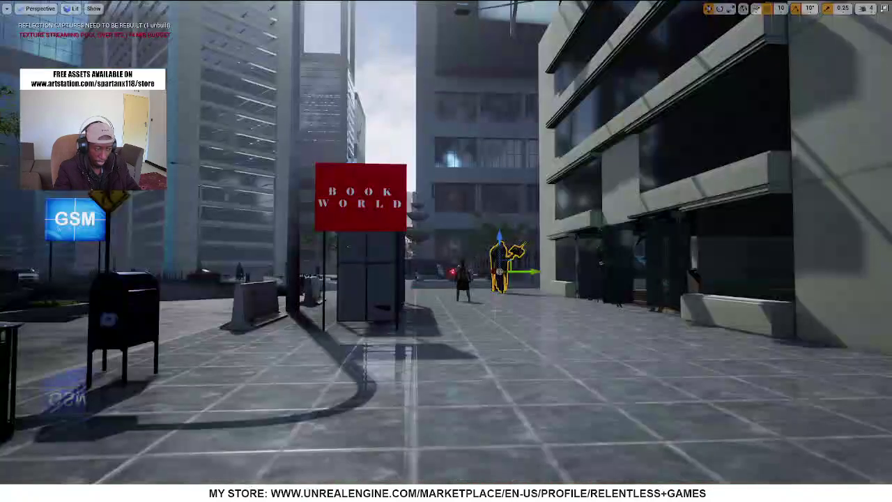
key(w)
right_drag(446, 244, 746, 286)
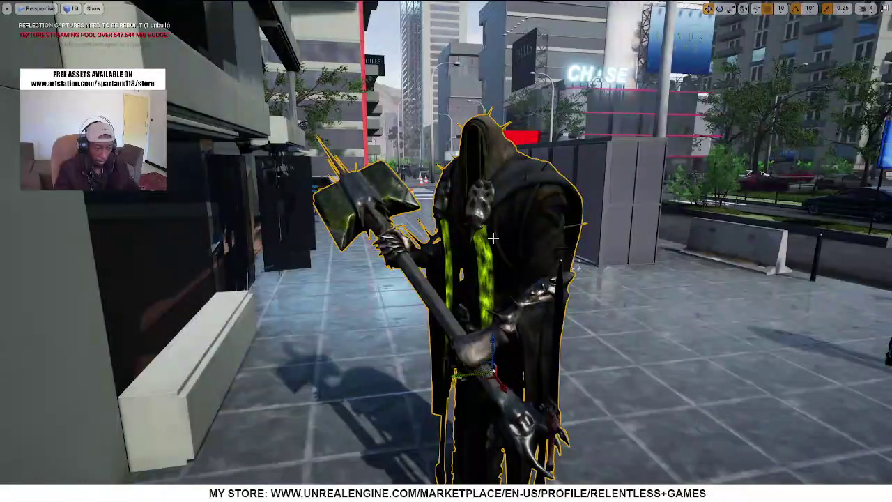
mouse_move(771, 261)
right_down()
mouse_move(739, 265)
mouse_move(770, 261)
right_up()
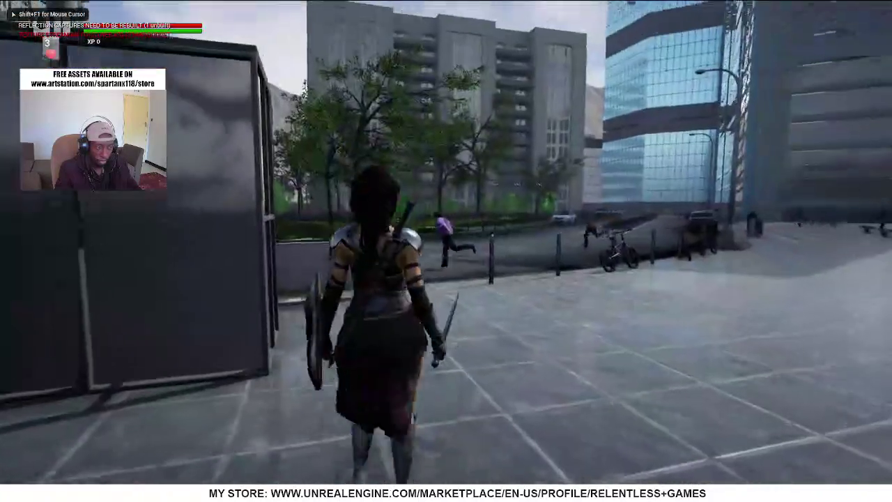
- Play-test the level by running the warrior across the plaza and drawing the hooded enemy into a chase
key(w)
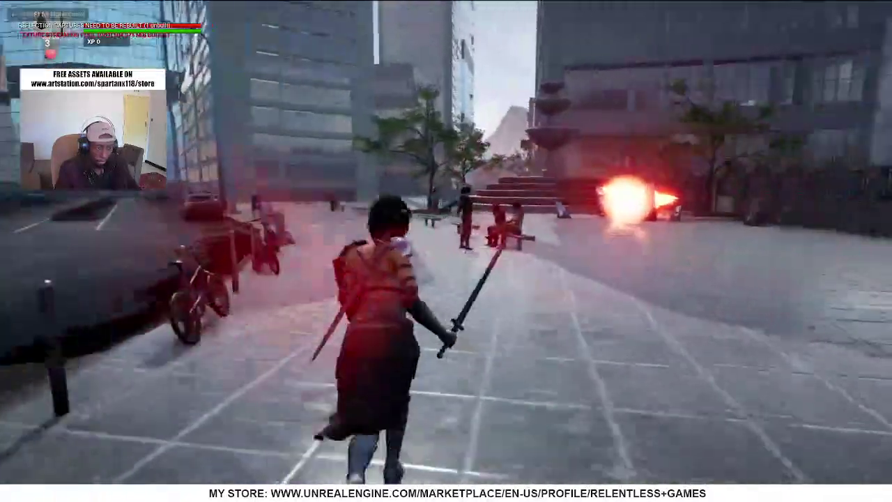
key(a)
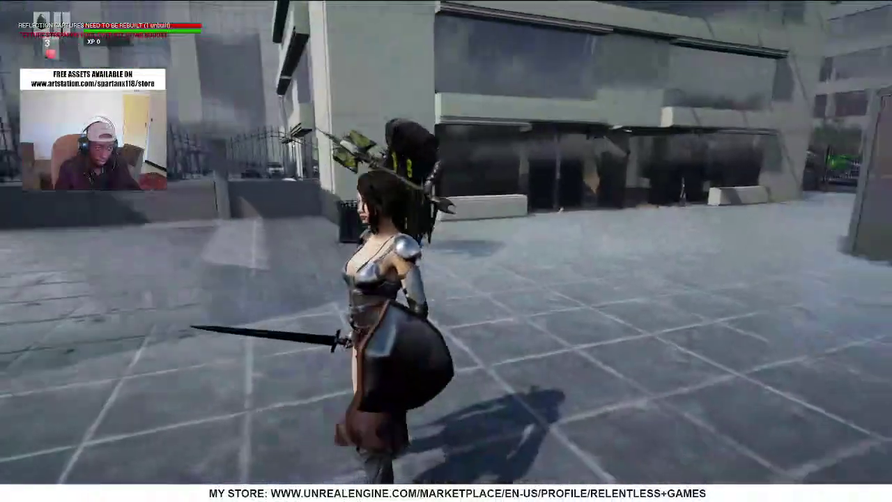
key(s)
key(d)
key(w)
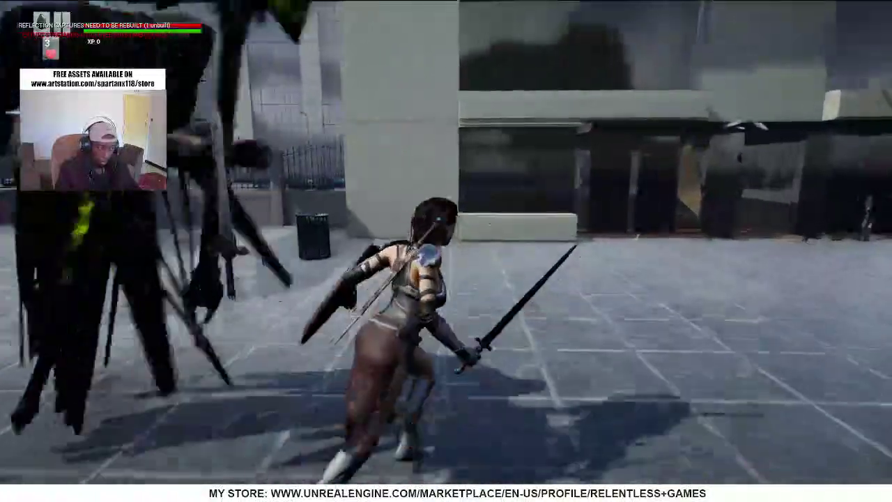
key(s)
key(s)
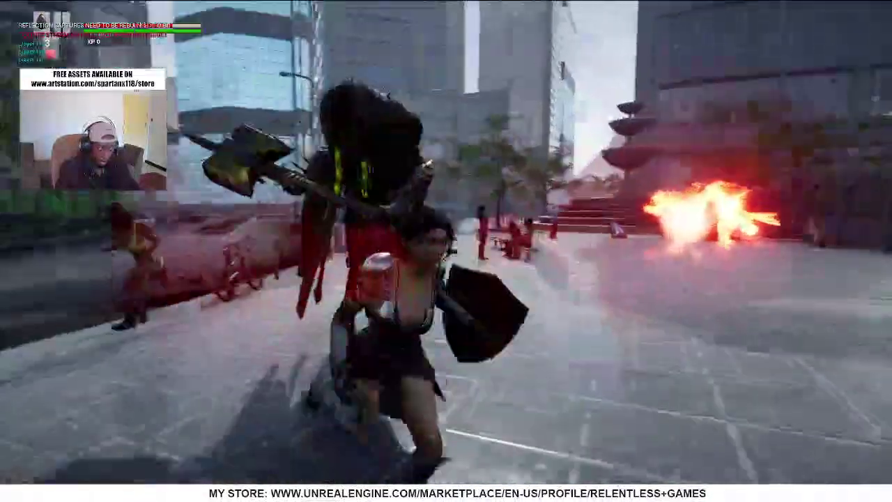
key(s)
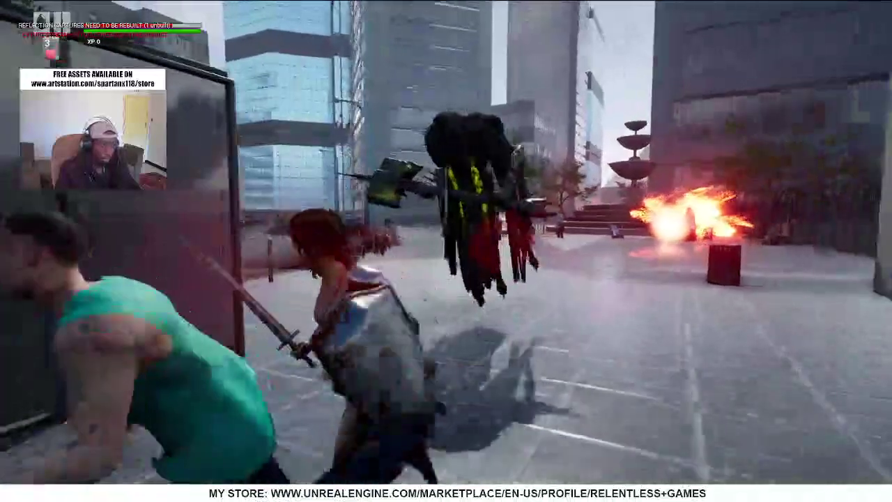
key(d)
key(w)
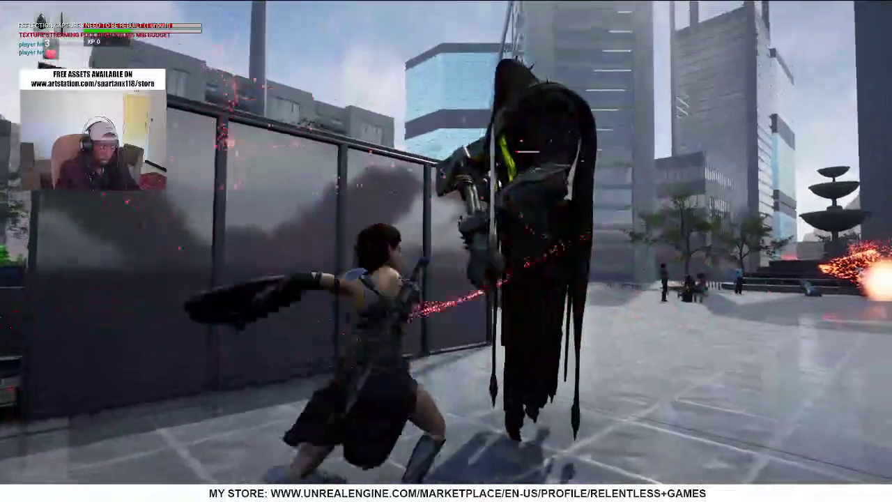
- Test the melee combat by striking the hooded enemy repeatedly with the sword beside the dark wall panels
click(446, 251)
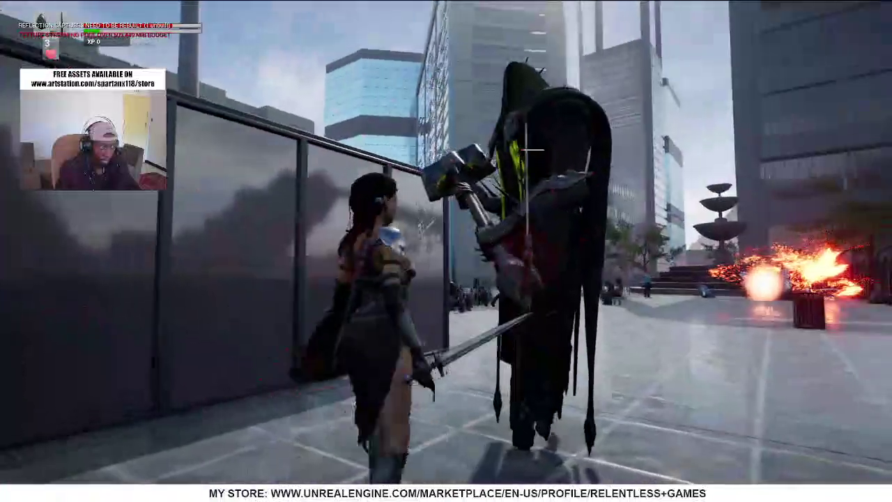
click(446, 251)
key(s)
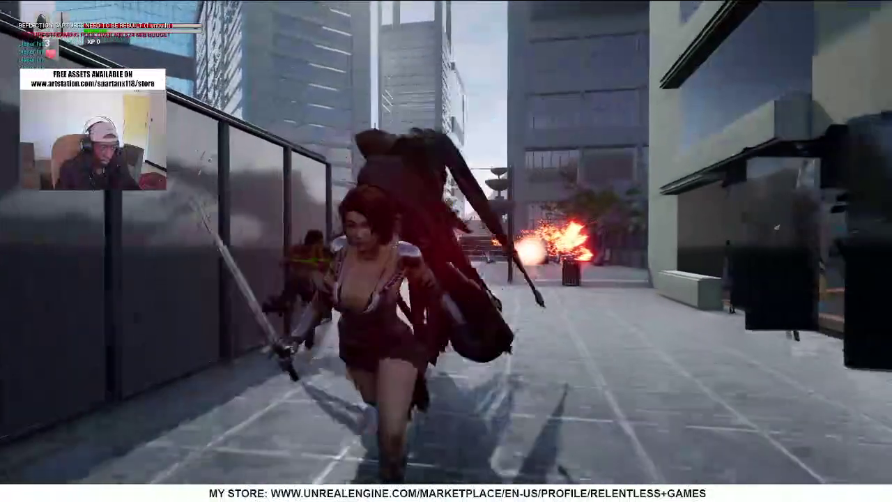
key(a)
key(w)
click(446, 251)
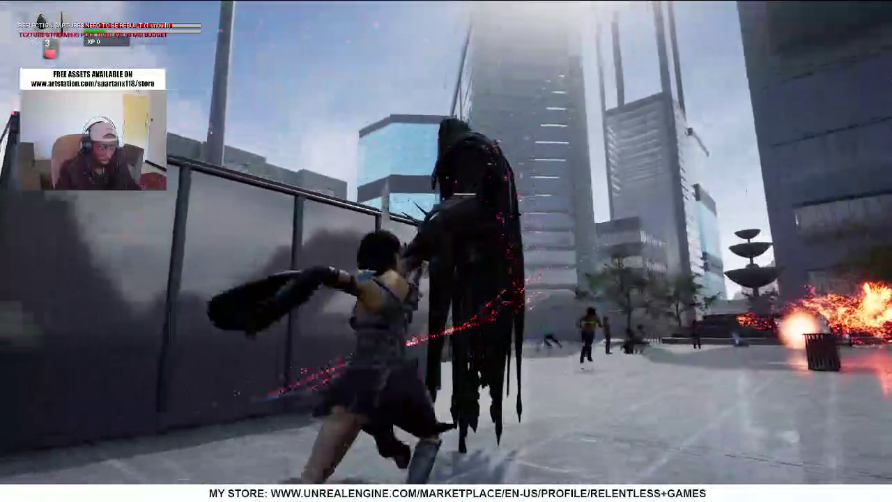
click(446, 251)
click(446, 251)
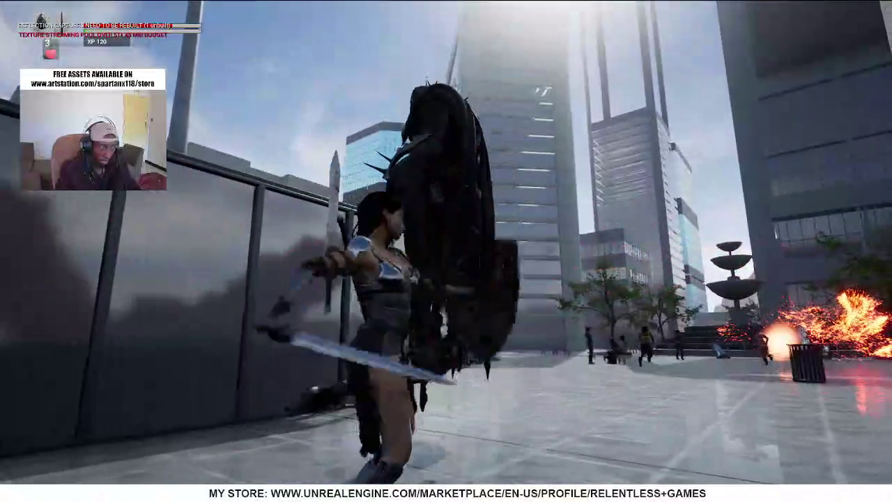
- Move the warrior around the fallen enemy and back across the plaza to examine the death animation and surroundings
key(s)
key(a)
key(a)
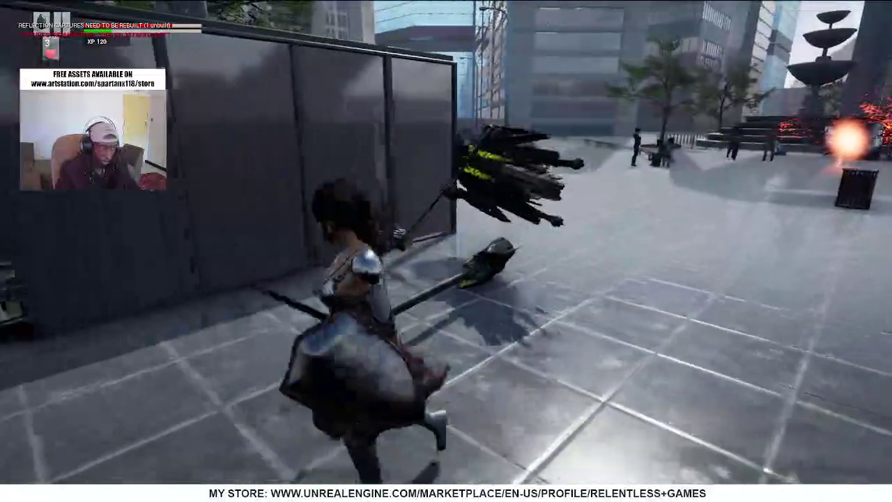
key(d)
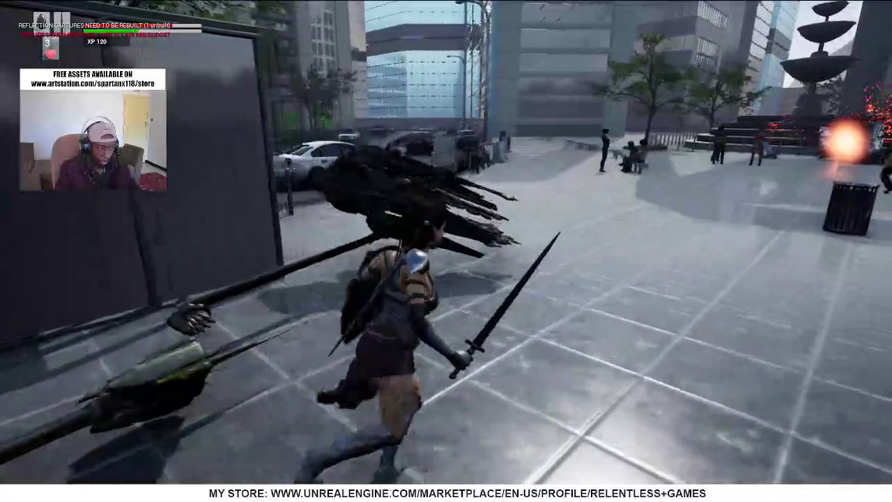
key(s)
key(s)
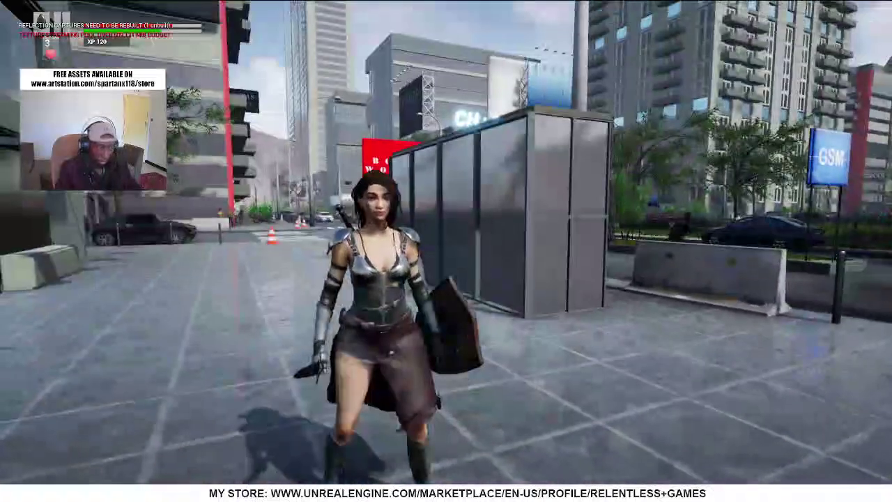
key(w)
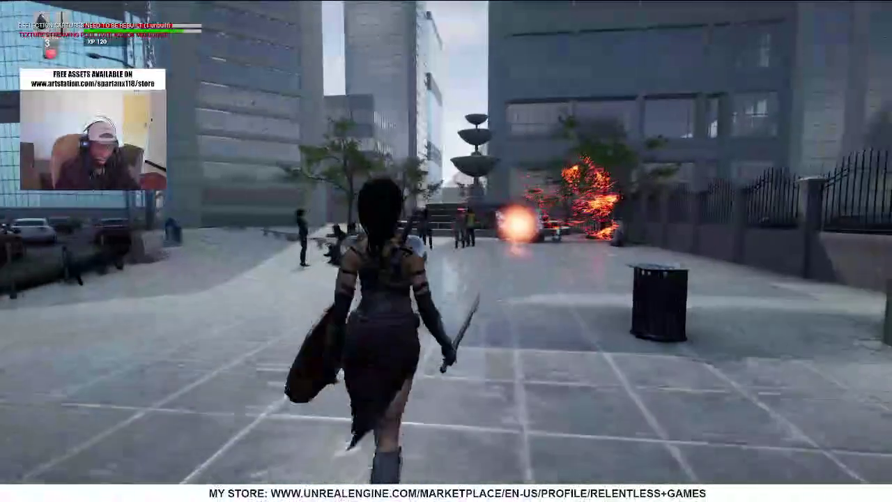
- End the play session, bring the hooded enemy into view and restore the full editor layout from the full-screen viewport
key(Escape)
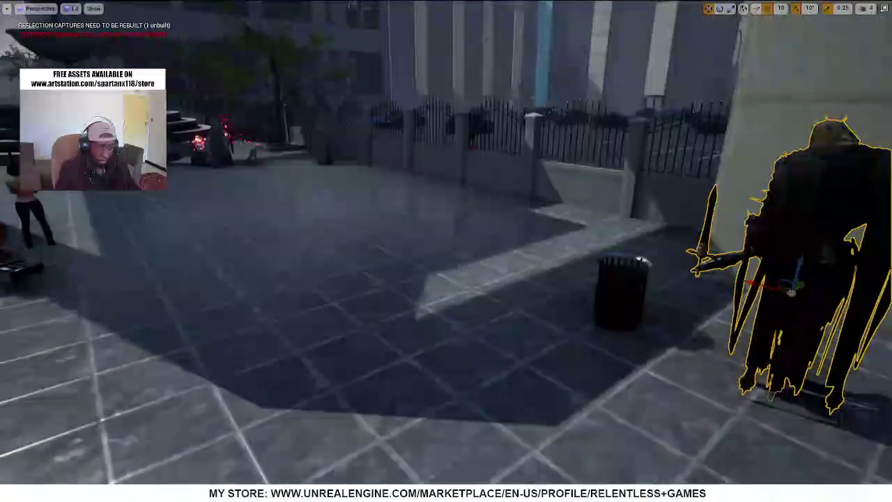
right_drag(459, 246, 544, 219)
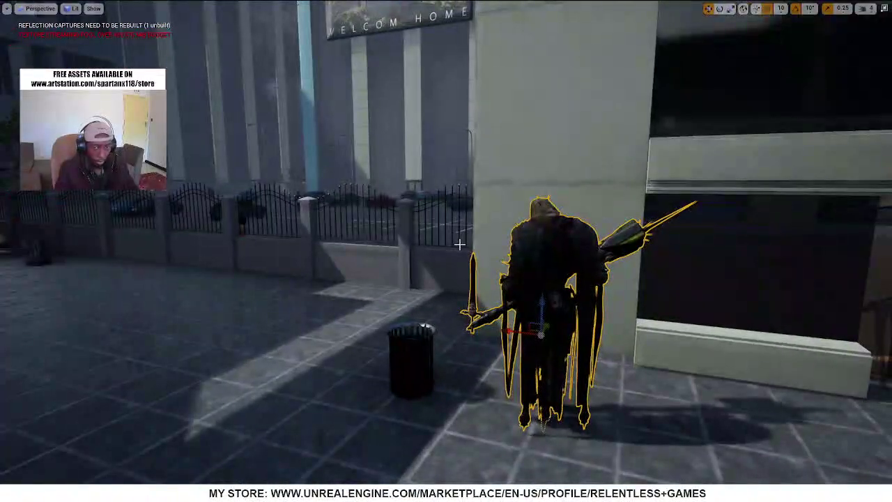
key(F11)
key(super)
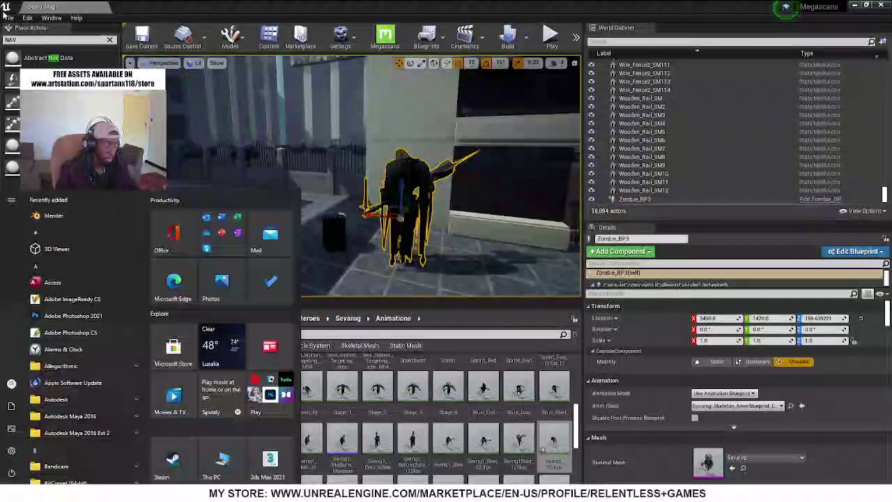
- Switch the editor to the recent Fantasy_RPG_Game project, confirming the restart and discarding the unsaved content
click(9, 18)
click(9, 17)
mouse_move(77, 322)
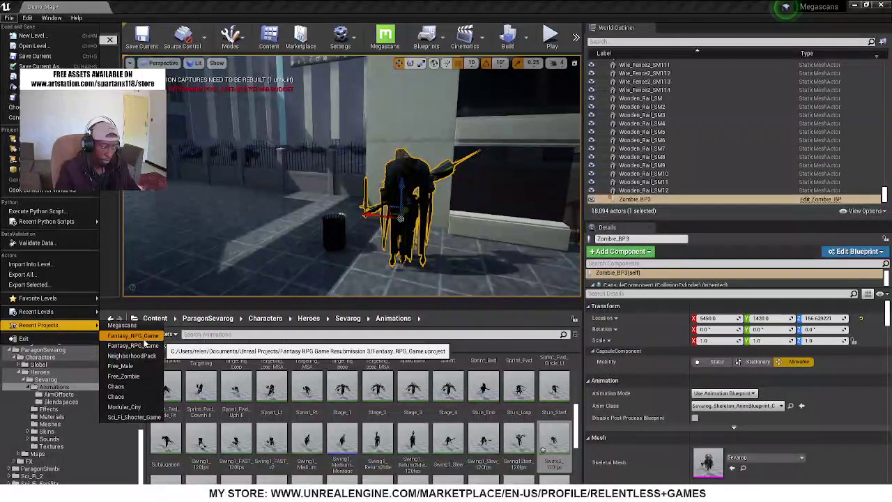
click(145, 346)
click(544, 280)
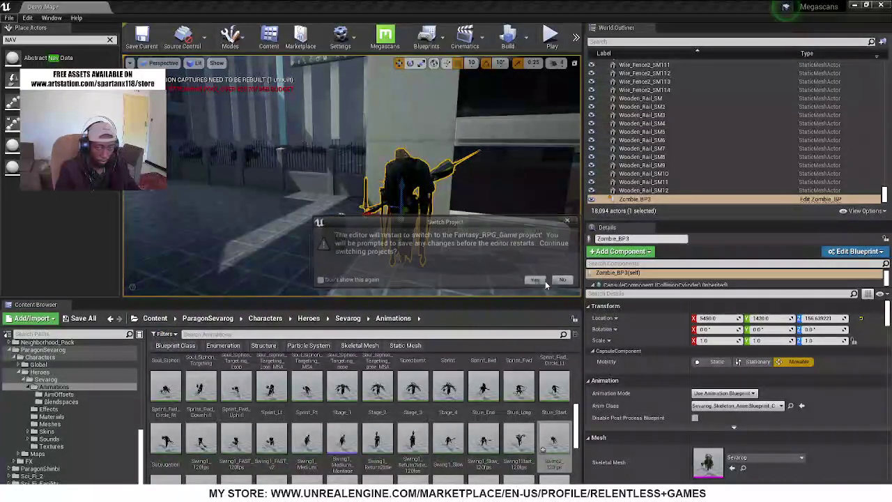
key(super)
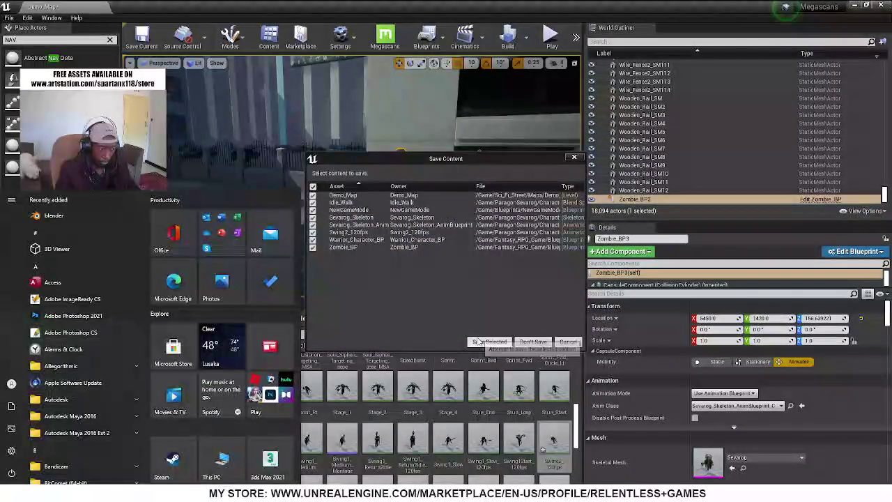
click(527, 341)
click(527, 341)
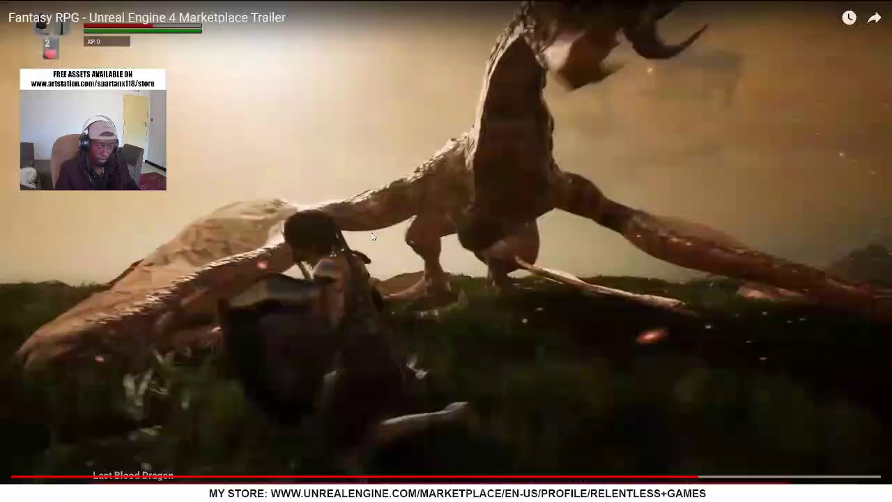
- Take the Fantasy RPG marketplace trailer in the browser out of full screen and play some of it
key(Escape)
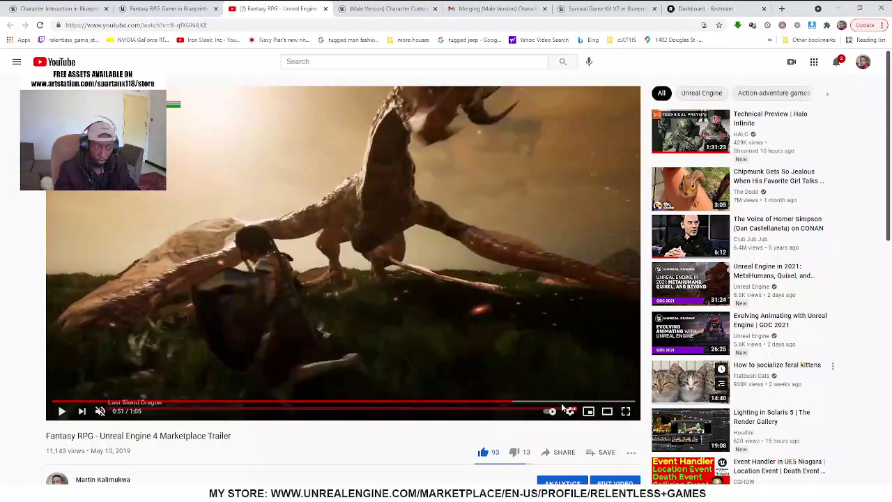
click(390, 253)
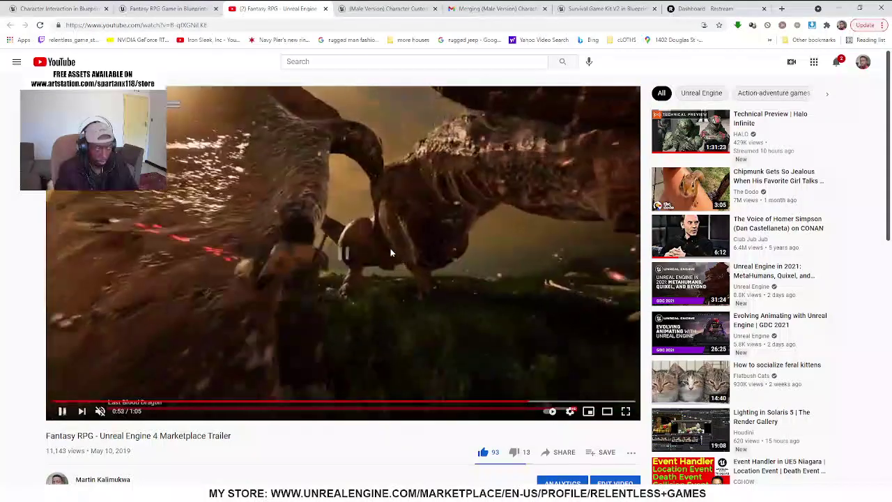
- Review the Fantasy RPG Game Marketplace page, including its description, documentation links, major features and technical details
click(166, 9)
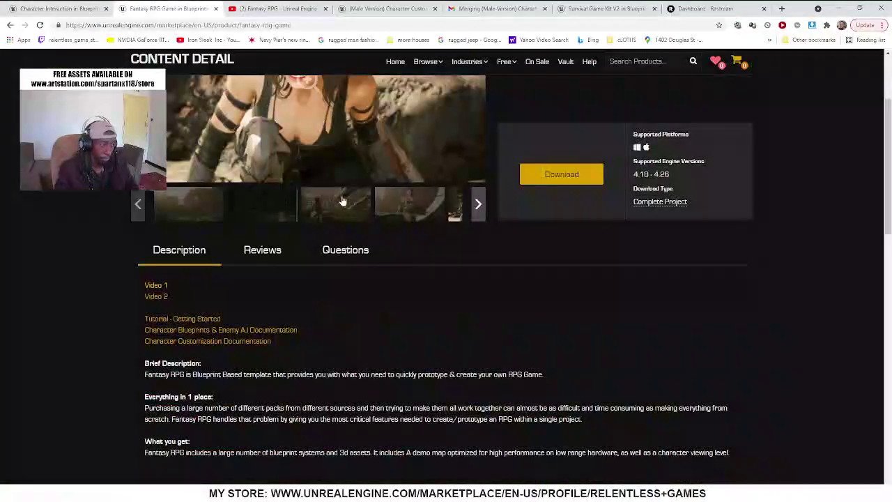
scroll(343, 202, up, 2)
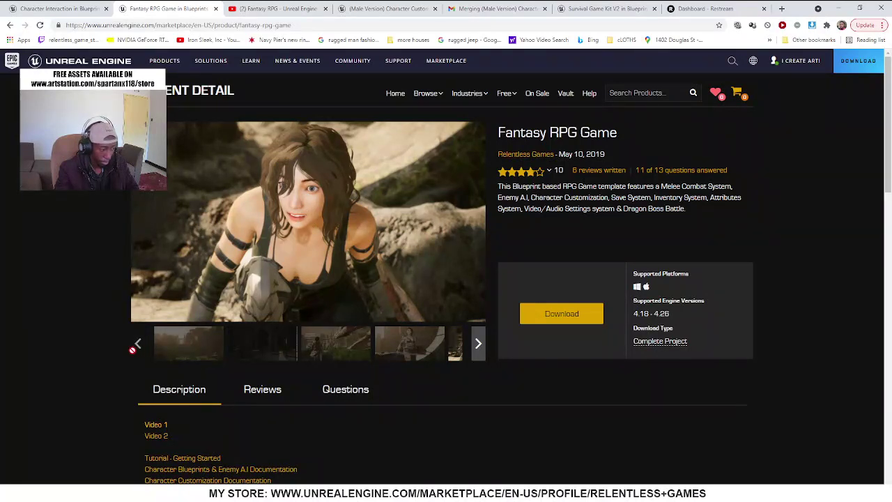
scroll(393, 409, down, 3)
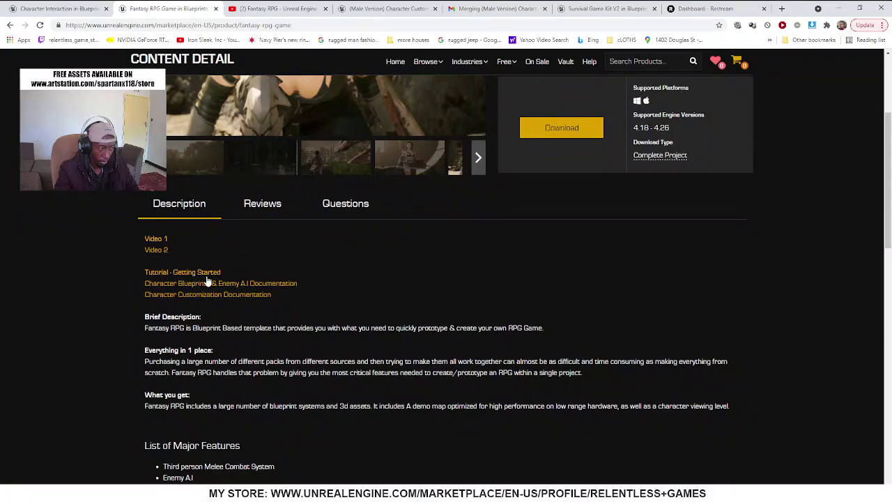
scroll(219, 307, down, 4)
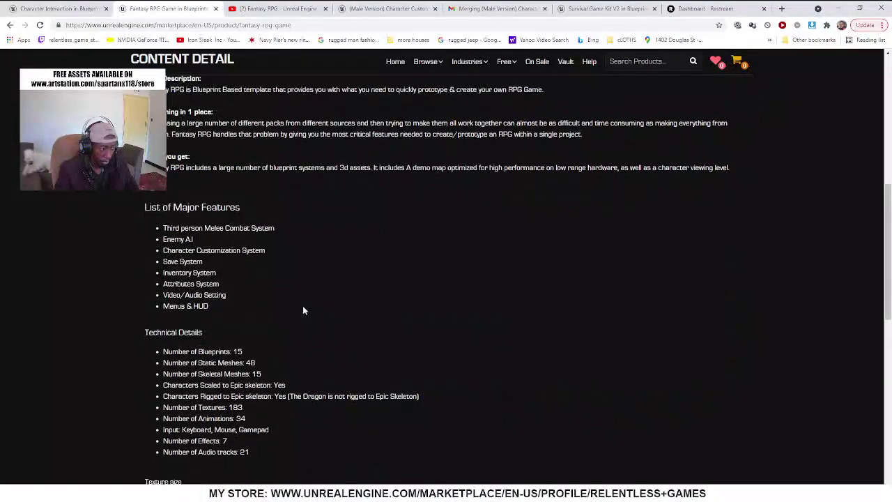
scroll(314, 307, up, 5)
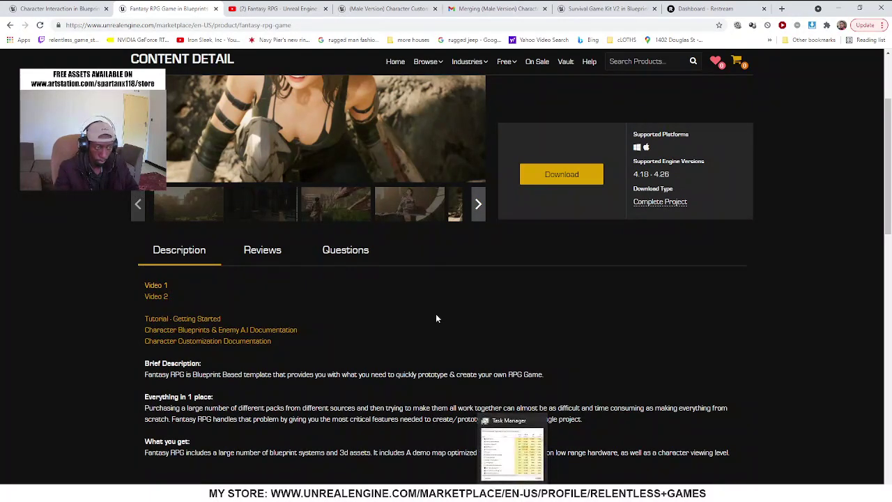
scroll(445, 318, up, 2)
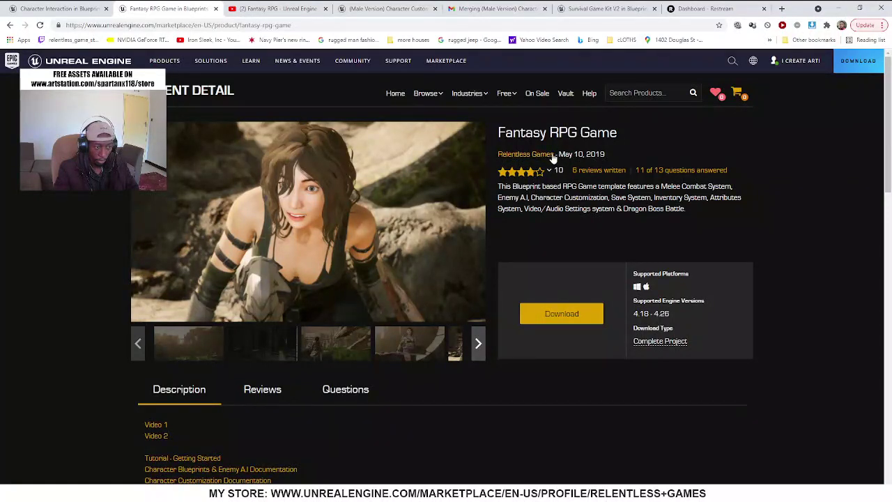
- Open the Relentless Games seller profile and look through its listed Marketplace products
click(530, 154)
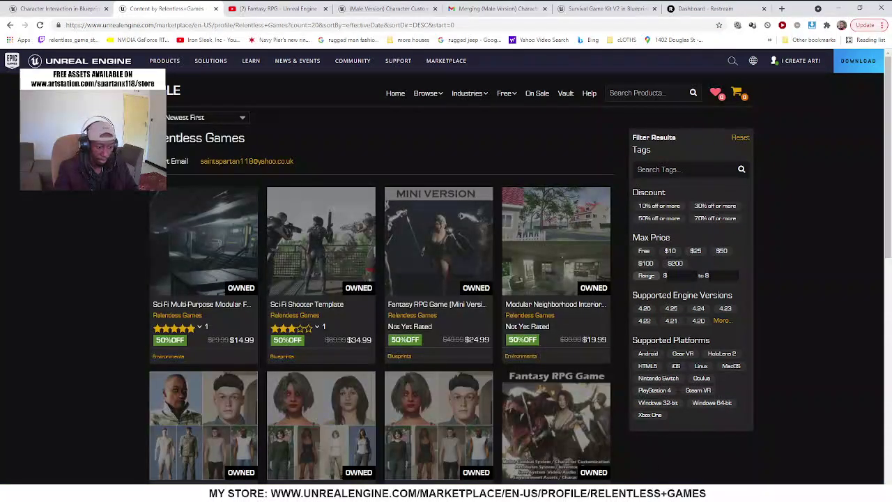
scroll(627, 444, down, 2)
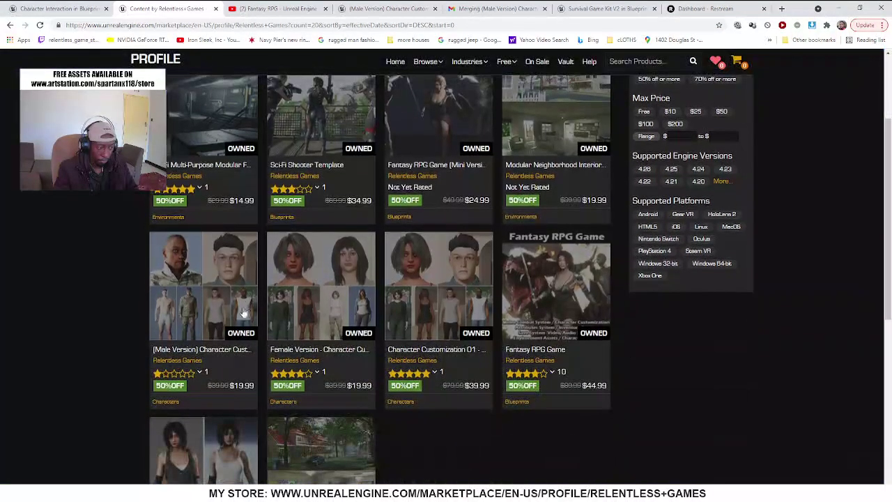
scroll(318, 296, up, 3)
scroll(200, 288, down, 2)
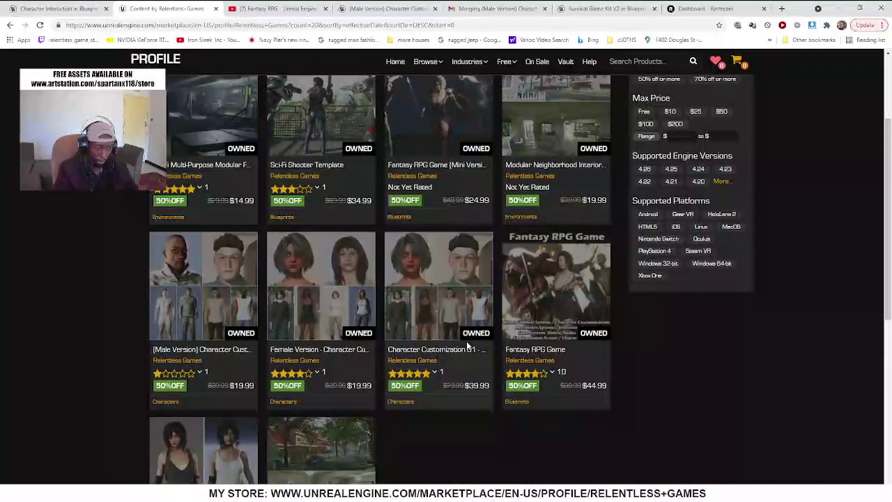
- Switch from the seller's product page to the Fantasy_RPG_Game editor and clear the Project Settings and Message Log windows from view
scroll(457, 294, up, 2)
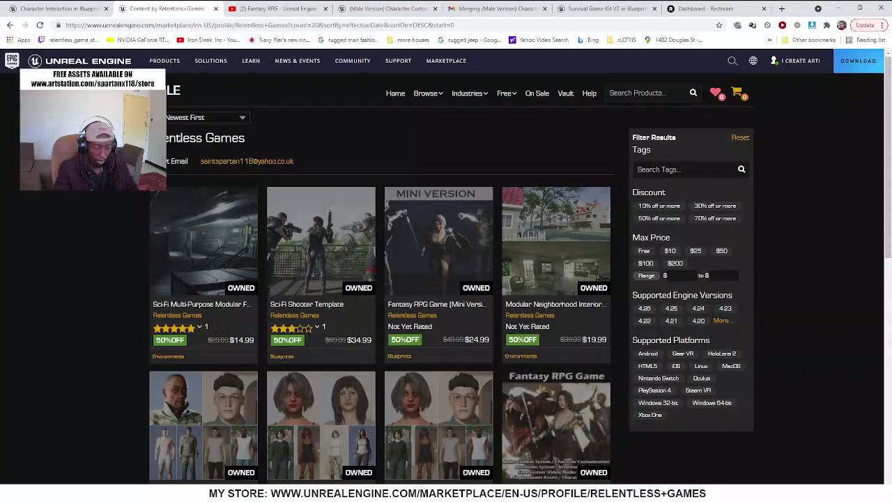
scroll(550, 397, down, 1)
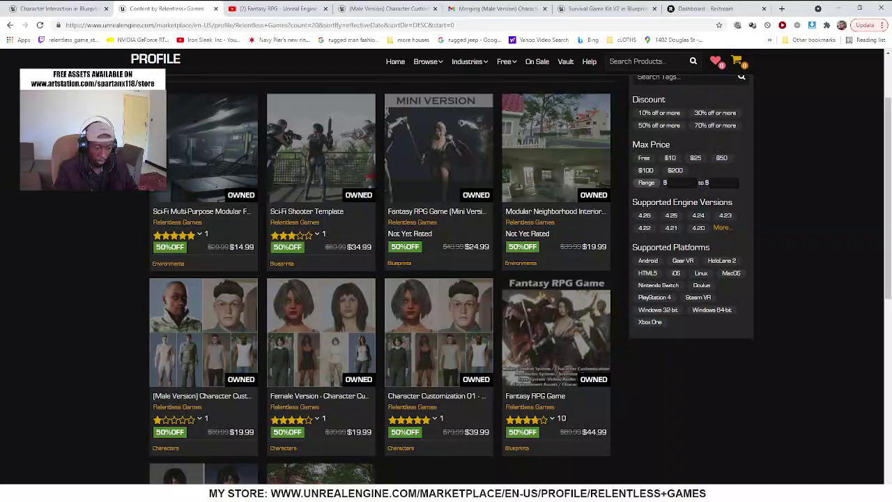
mouse_move(604, 494)
click(683, 450)
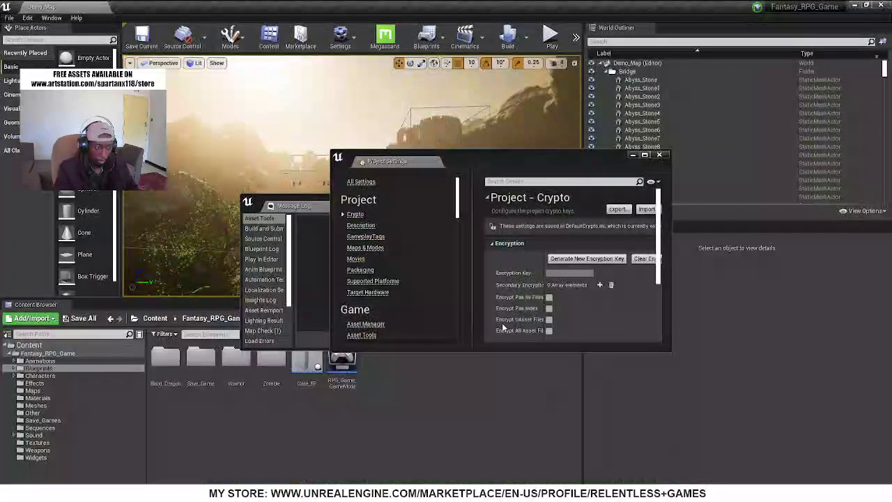
click(633, 157)
click(455, 205)
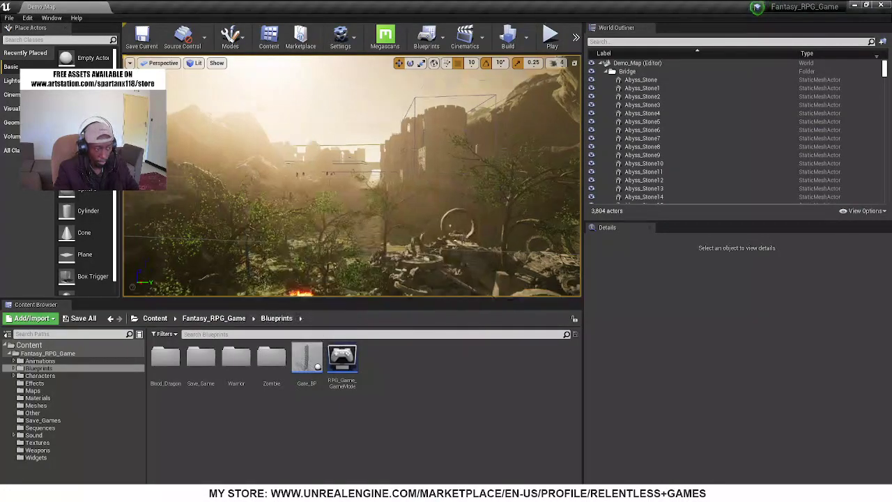
- Show the demo map viewport in full screen and fly through the level to the dragon on the rocky plateau
right_drag(403, 183, 433, 183)
key(F11)
right_drag(533, 380, 534, 380)
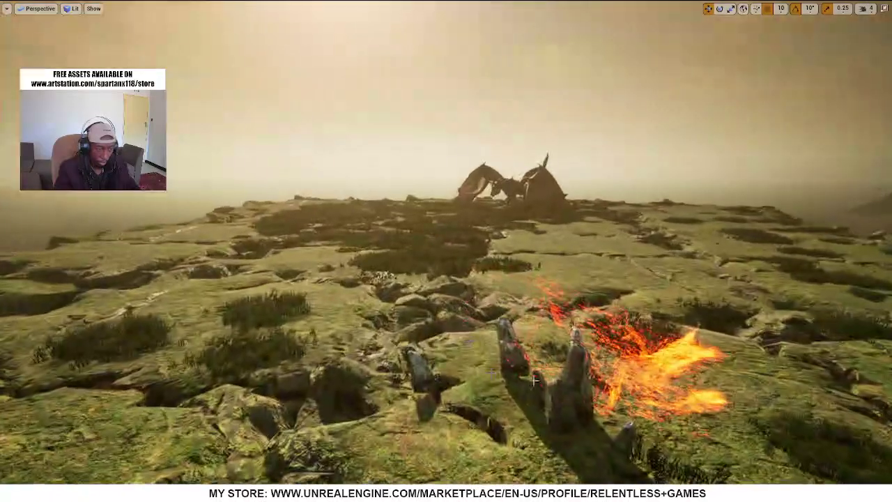
click(534, 380)
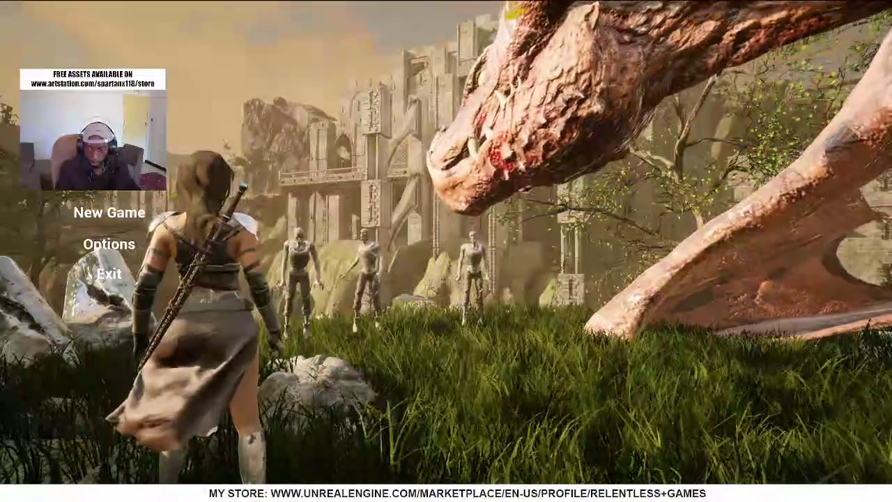
- Lower the system volume, return to the running game and start a new game from its main menu
key(super)
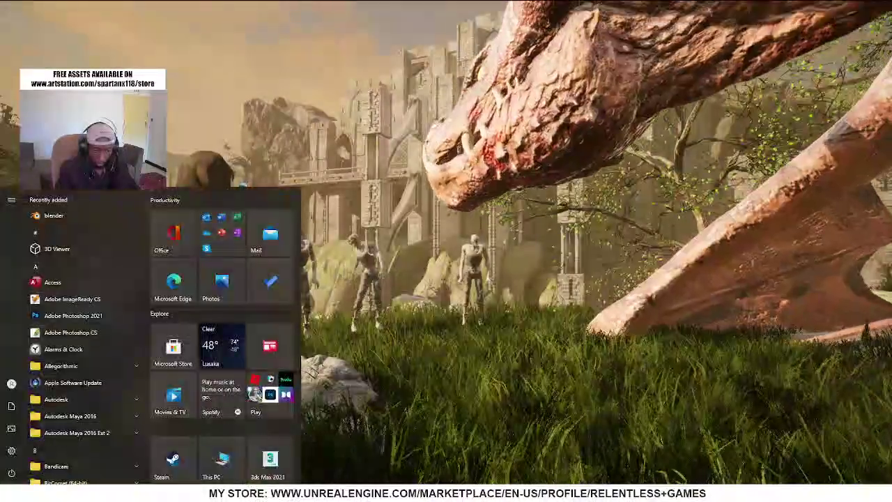
click(801, 488)
click(823, 472)
drag(823, 472, 756, 472)
click(433, 230)
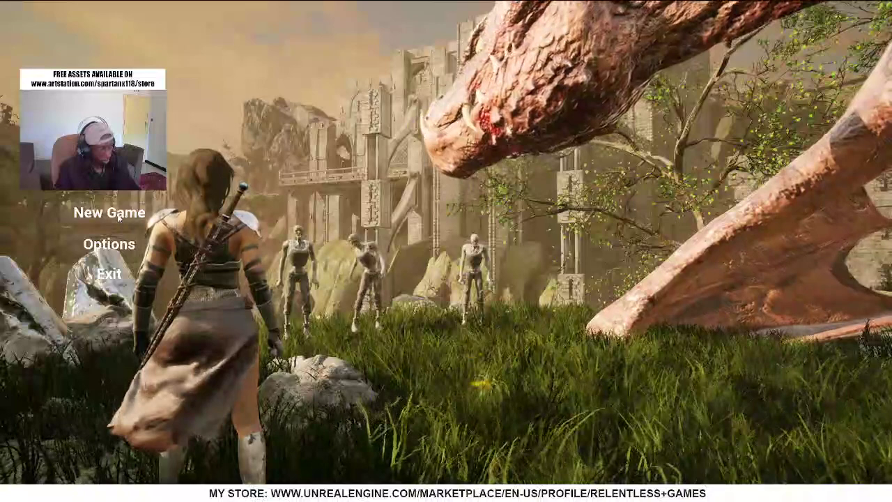
click(118, 215)
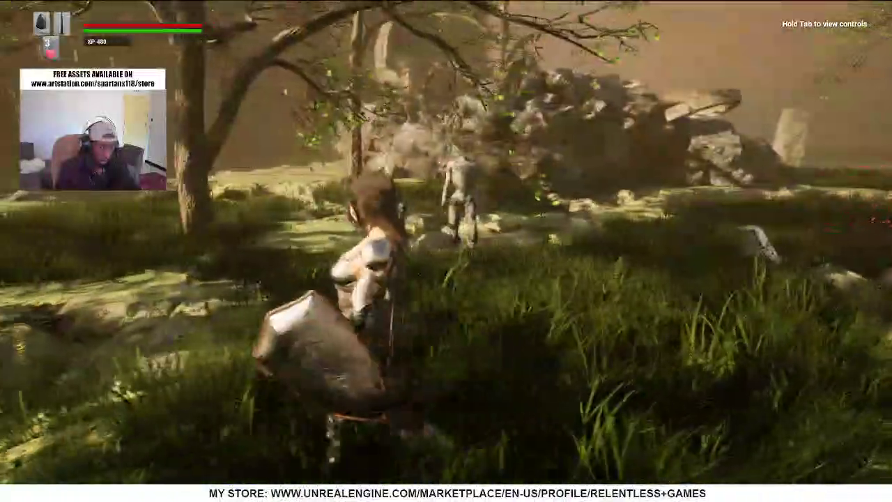
- Playtest the demo level by moving the armed warrior around the zombie on the rocks, and end the play session
key(w)
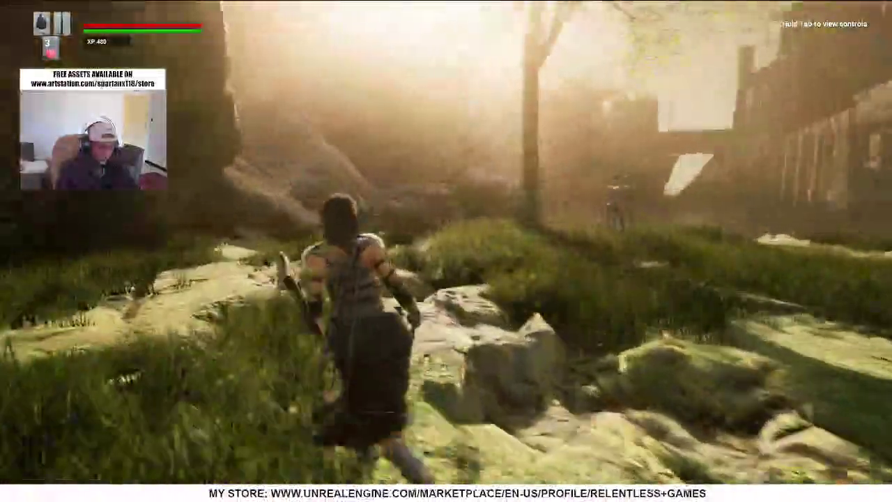
key(w)
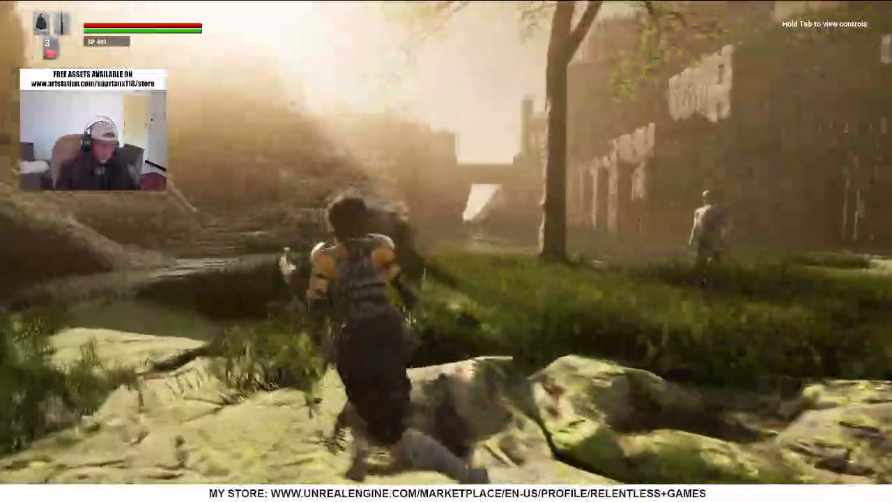
key(s)
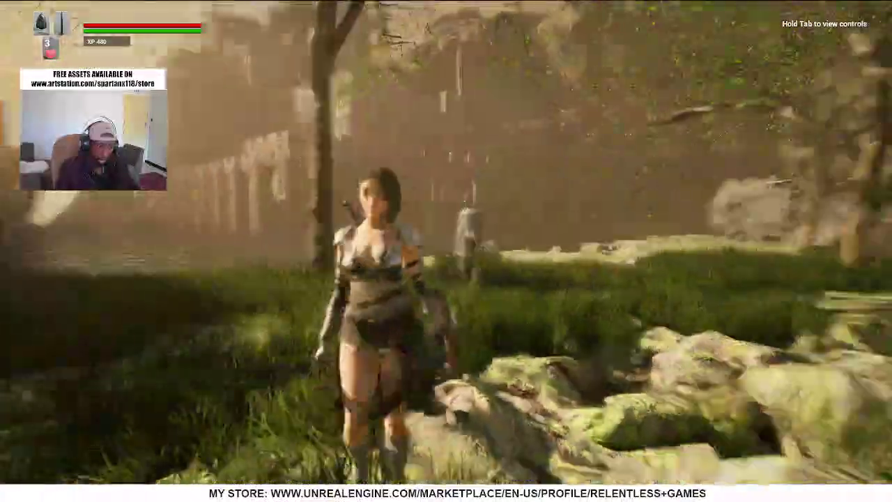
key(w)
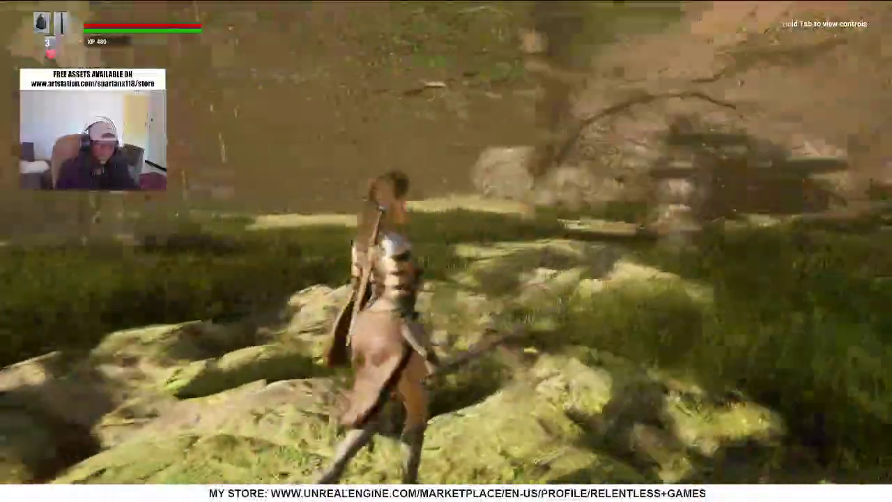
key(w)
key(a)
key(w)
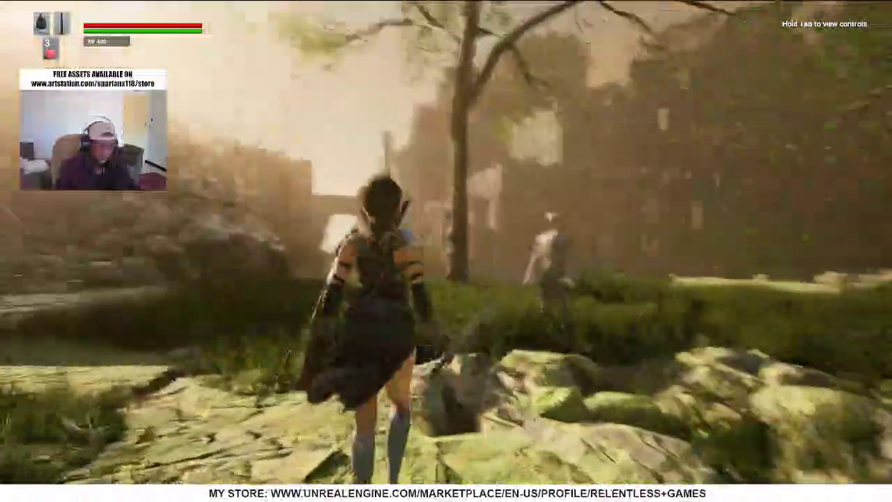
key(s)
key(a)
key(s)
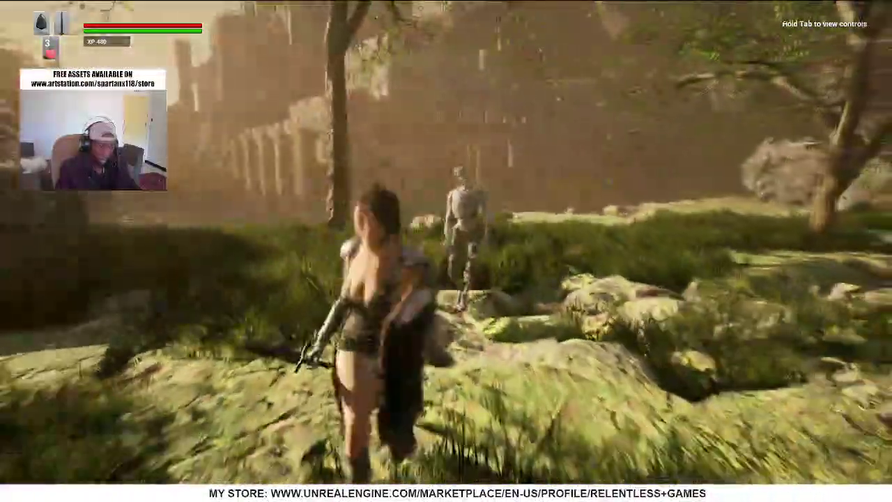
key(w)
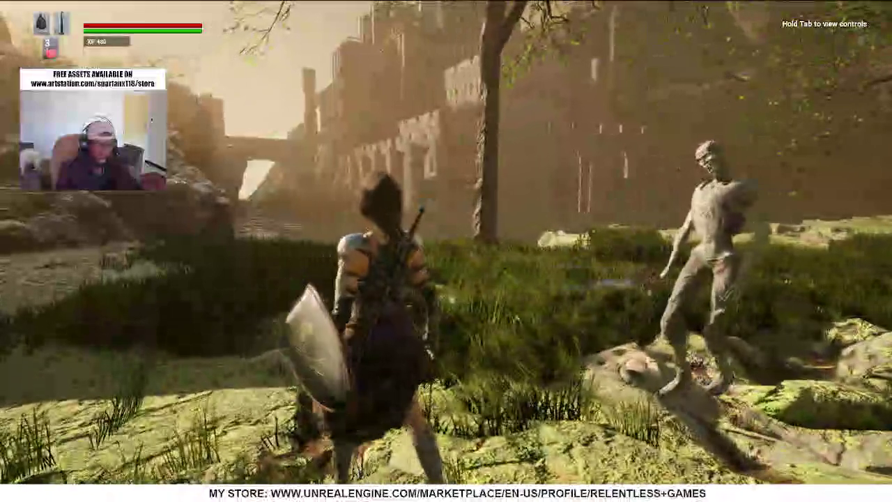
key(Escape)
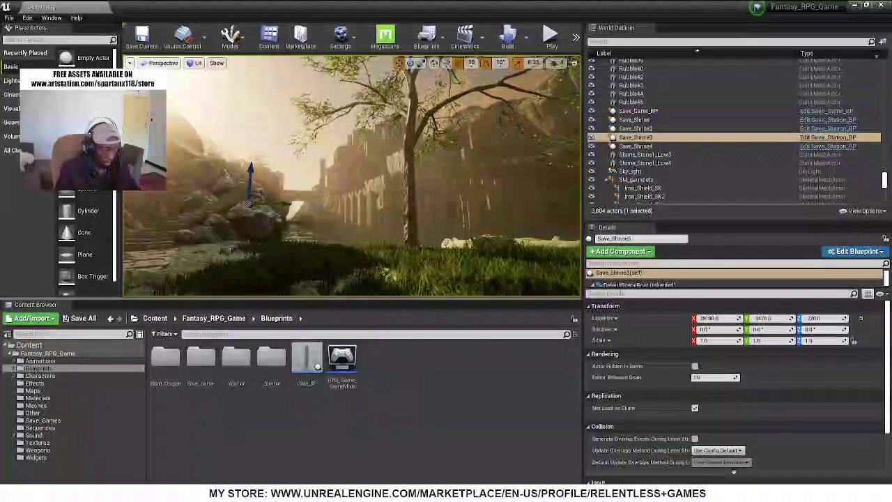
- Fly through the demo level past the castle ruins to a close view of the dragon
key(w)
mouse_move(352, 175)
right_down()
mouse_move(331, 158)
mouse_move(380, 185)
mouse_move(363, 175)
right_up()
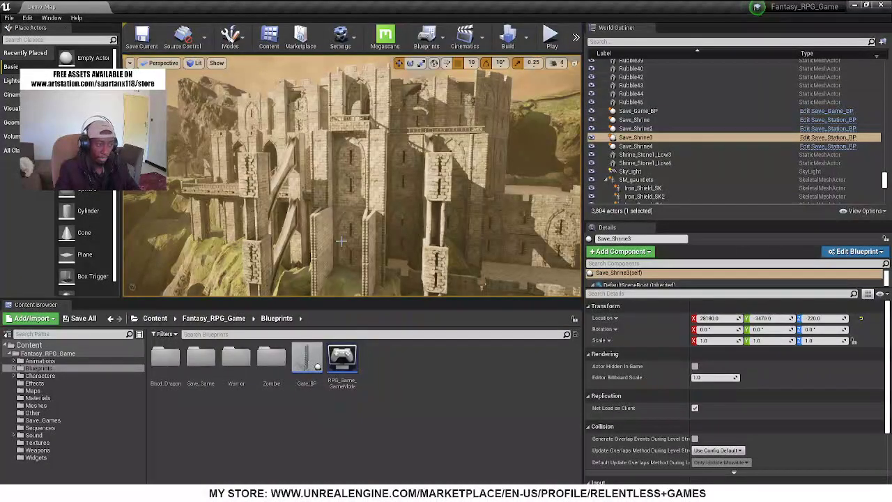
right_click(41, 369)
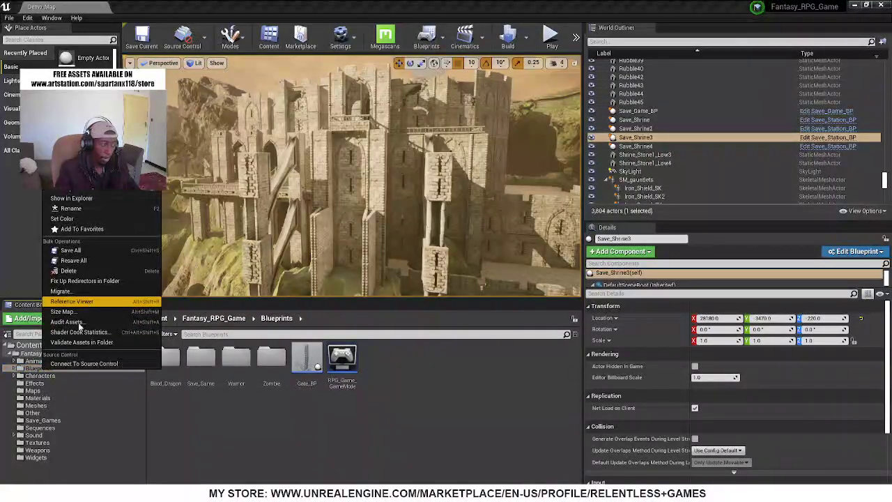
key(Escape)
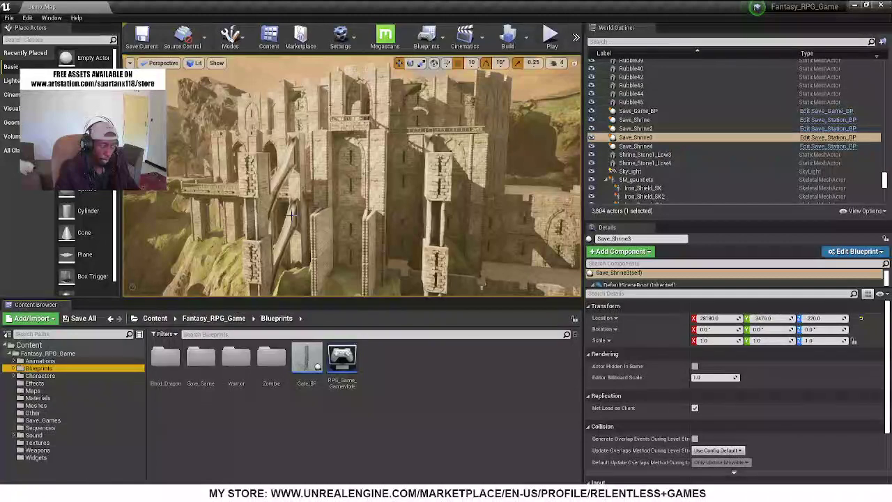
key(w)
mouse_move(282, 165)
right_down()
mouse_move(405, 202)
mouse_move(342, 157)
mouse_move(384, 132)
mouse_move(352, 150)
mouse_move(279, 160)
right_up()
key(f)
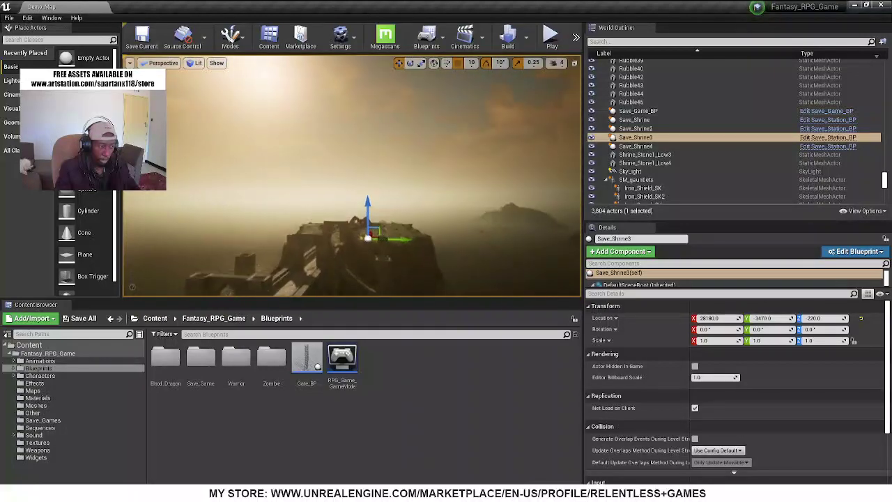
scroll(352, 176, down, 2)
key(w)
right_drag(352, 177, 439, 188)
key(w)
mouse_move(256, 159)
right_down()
mouse_move(269, 159)
mouse_move(256, 168)
right_up()
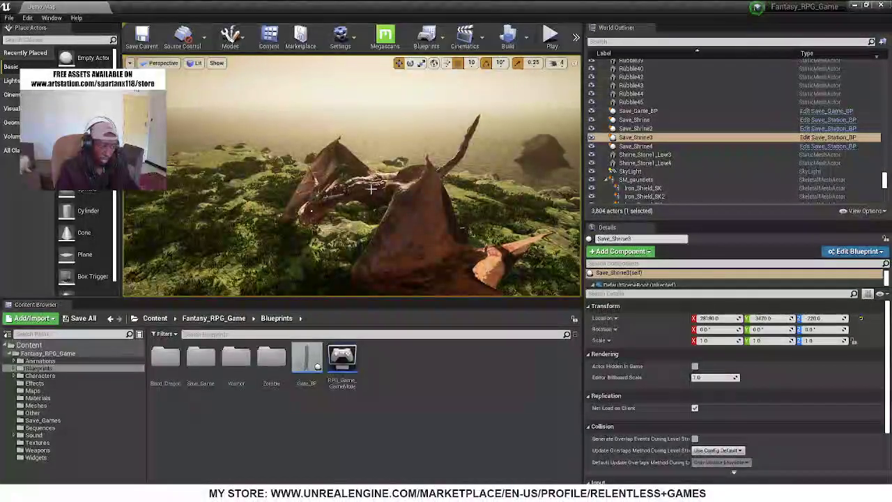
- Migrate the Blueprints folder with all its listed assets into the Megascans project's Content folder, overwriting all existing assets
right_click(39, 369)
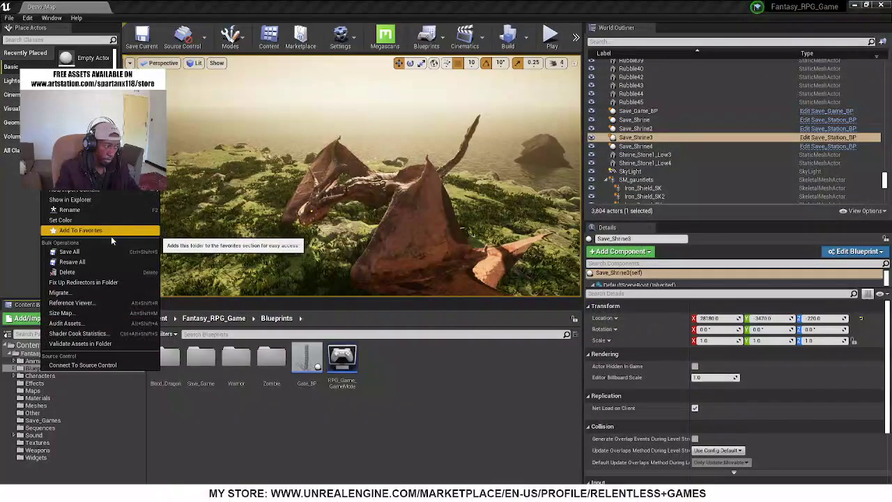
click(70, 293)
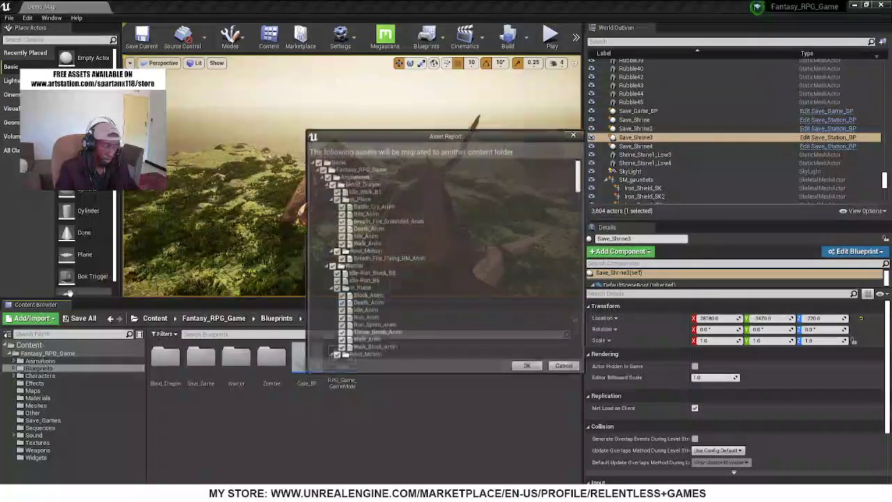
click(524, 367)
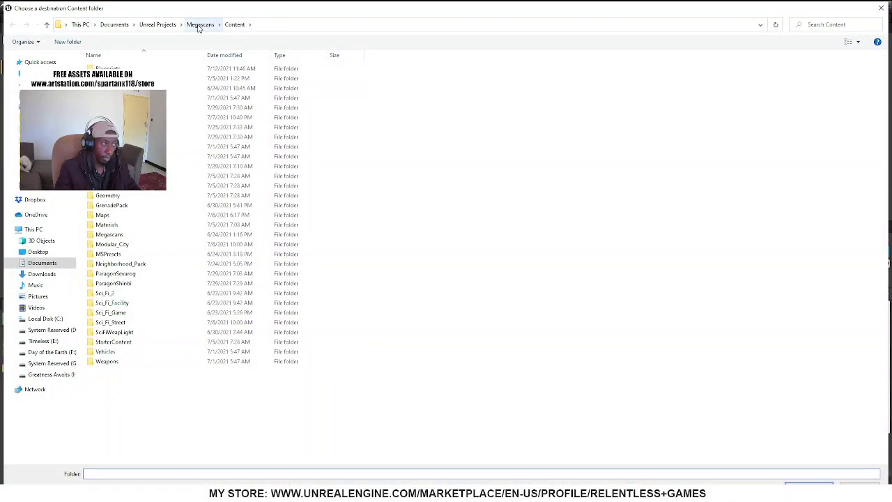
click(156, 25)
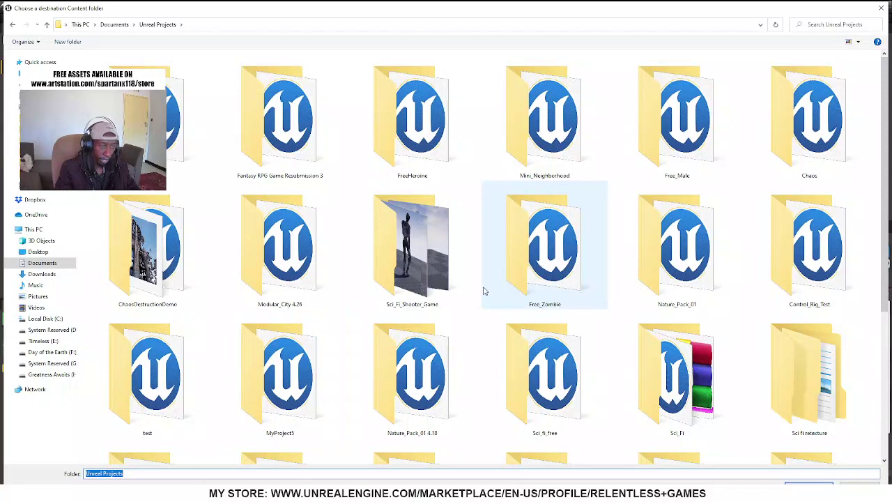
click(147, 119)
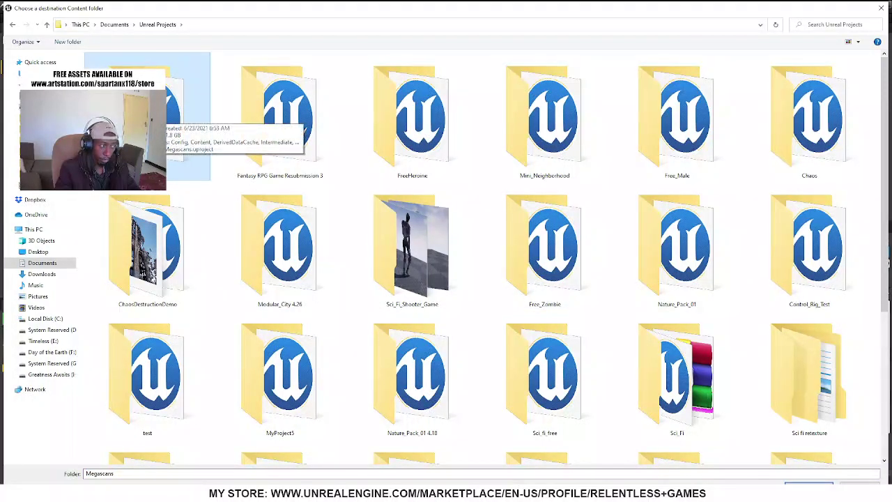
key(Return)
click(286, 78)
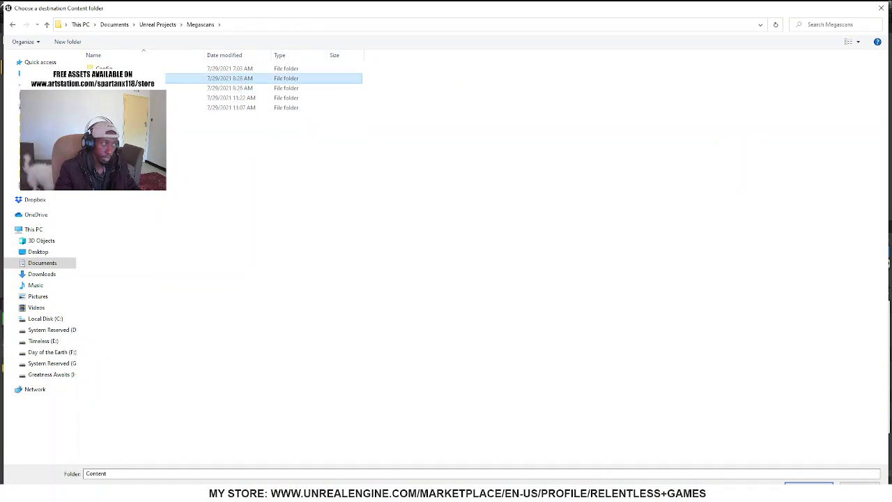
key(Return)
click(809, 484)
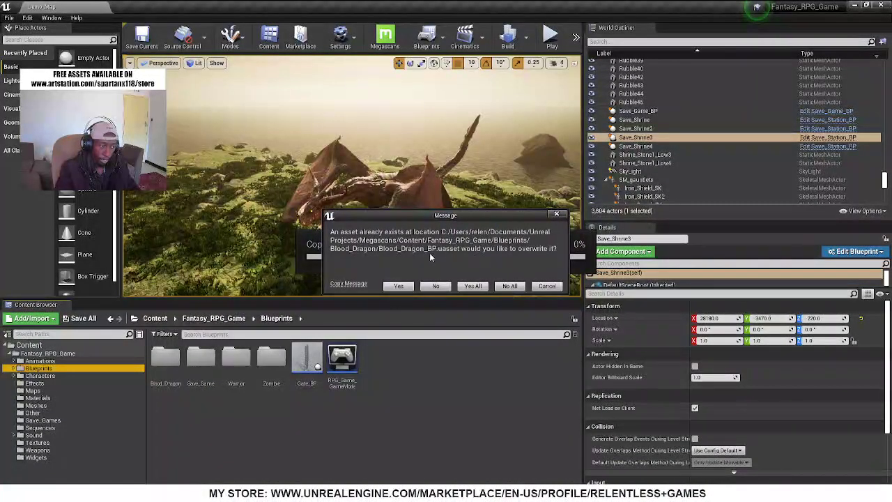
click(475, 286)
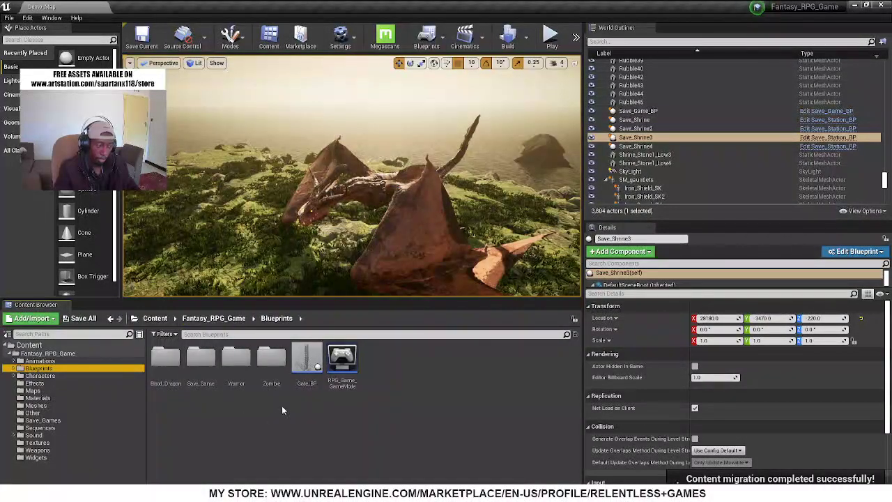
- Open the Project Settings of the Fantasy RPG project and maximize the settings window
drag(346, 236, 362, 196)
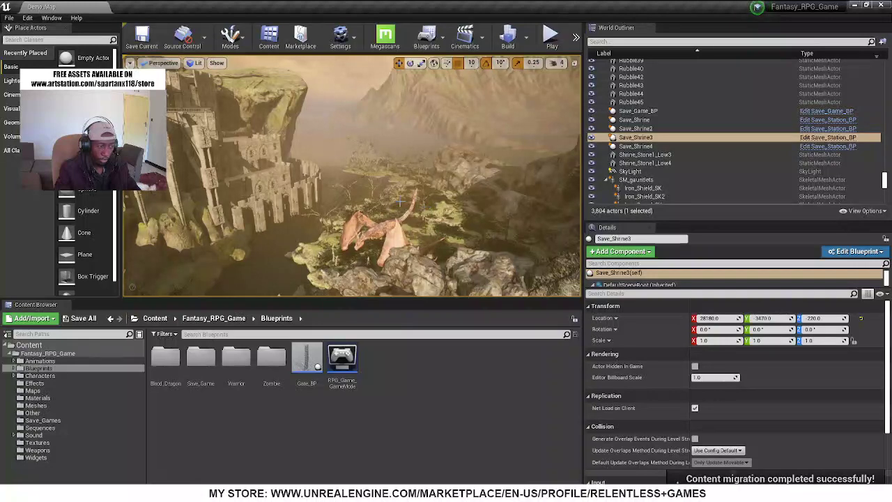
key(w)
right_drag(400, 202, 306, 201)
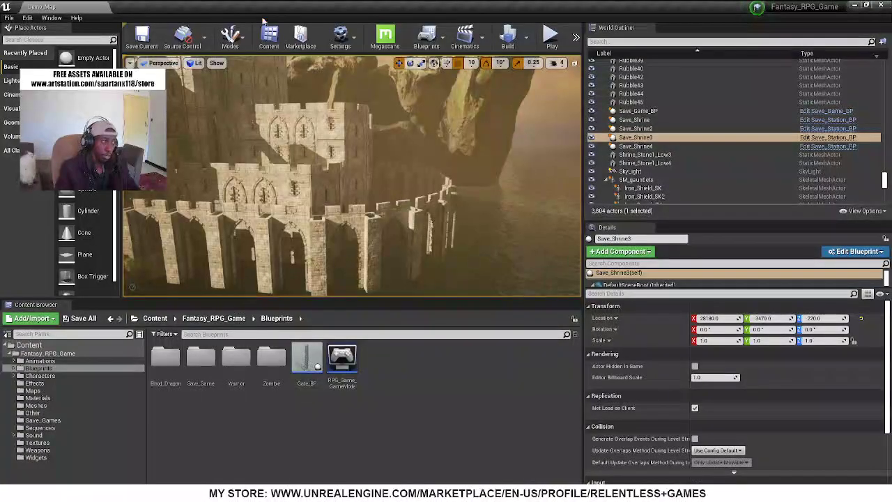
click(341, 46)
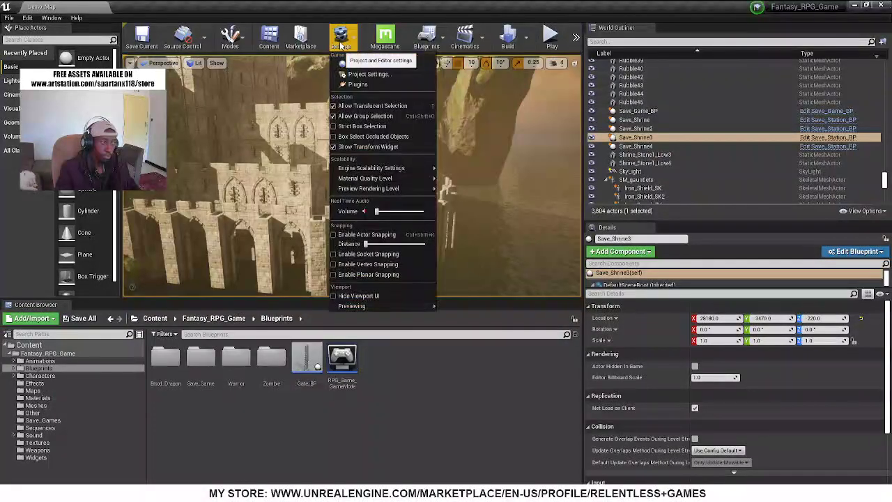
click(352, 74)
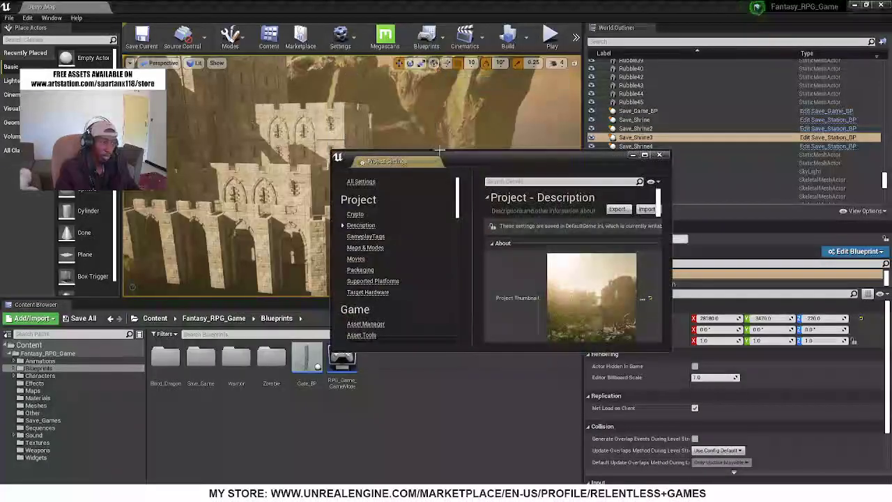
double_click(512, 159)
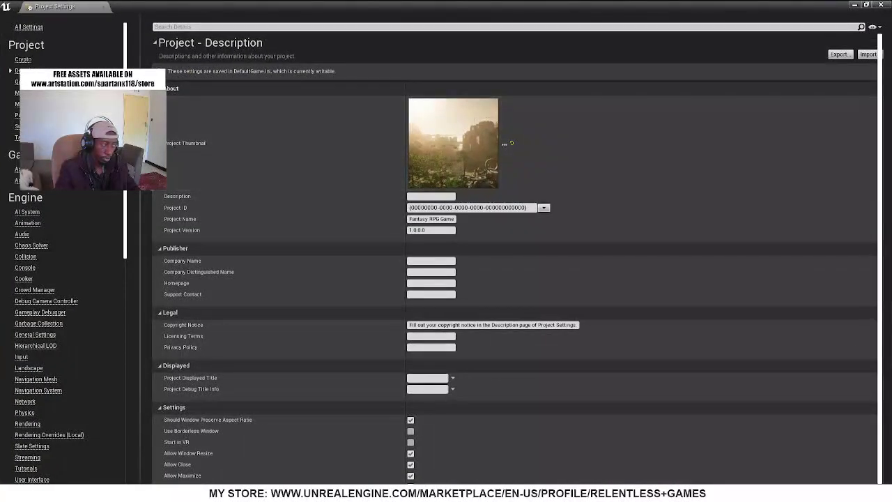
- Reopen the maximized Project Settings and expand the Action Mappings and the Walk action in the Engine Input section
scroll(26, 249, down, 5)
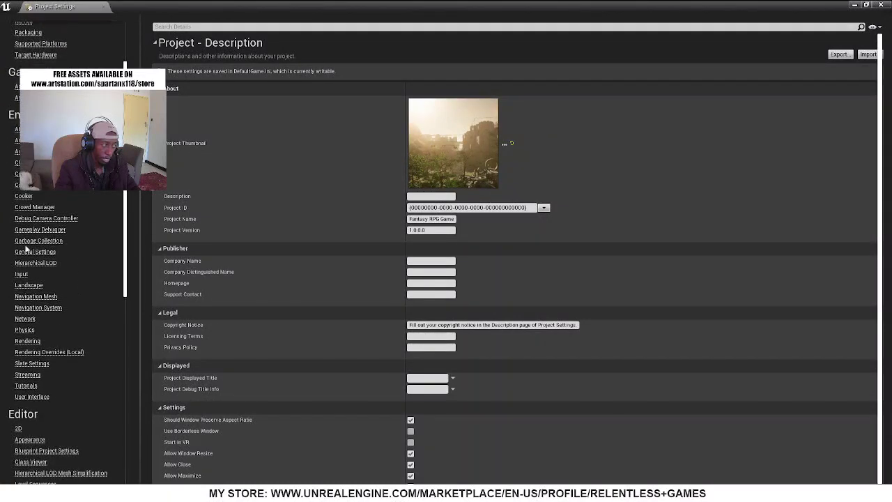
double_click(268, 6)
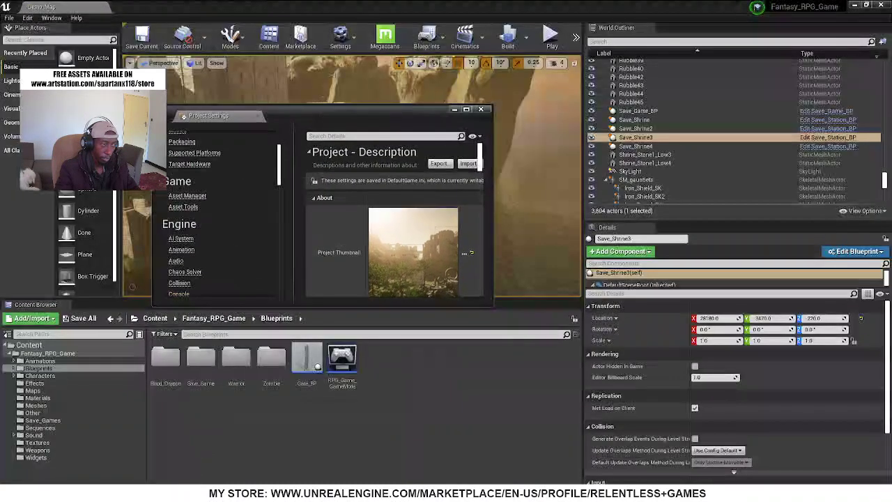
click(336, 45)
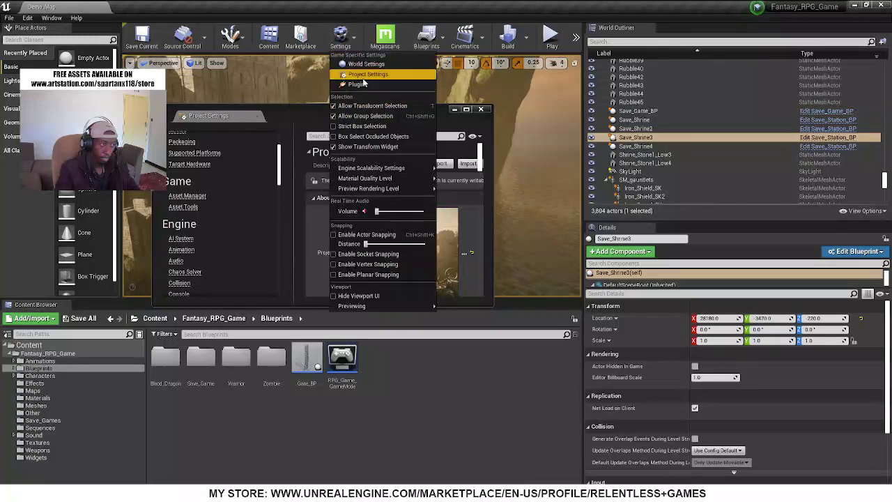
click(357, 76)
double_click(304, 112)
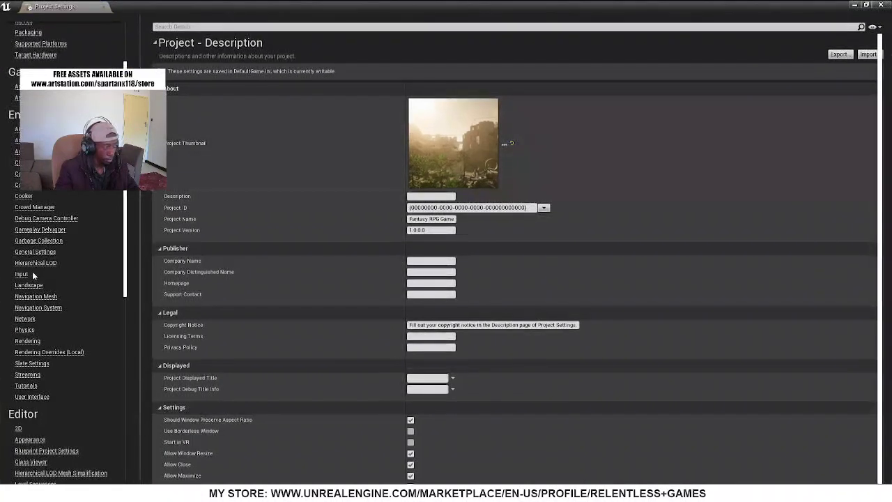
click(21, 276)
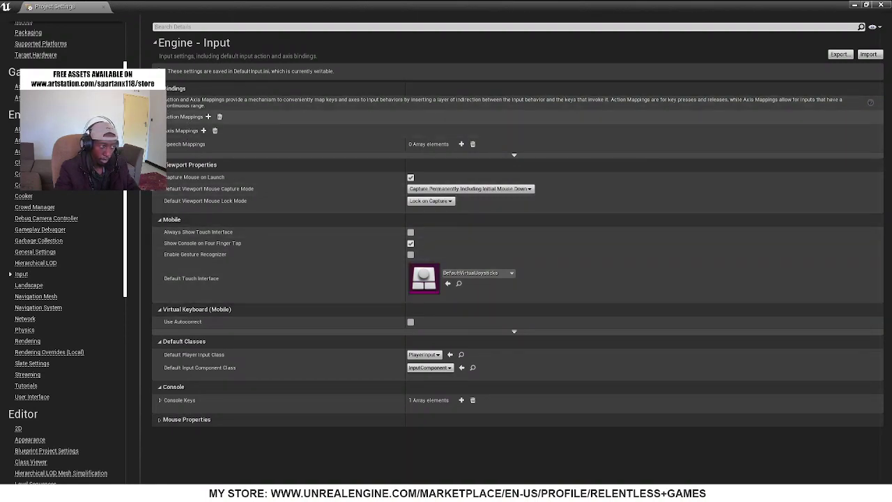
click(161, 117)
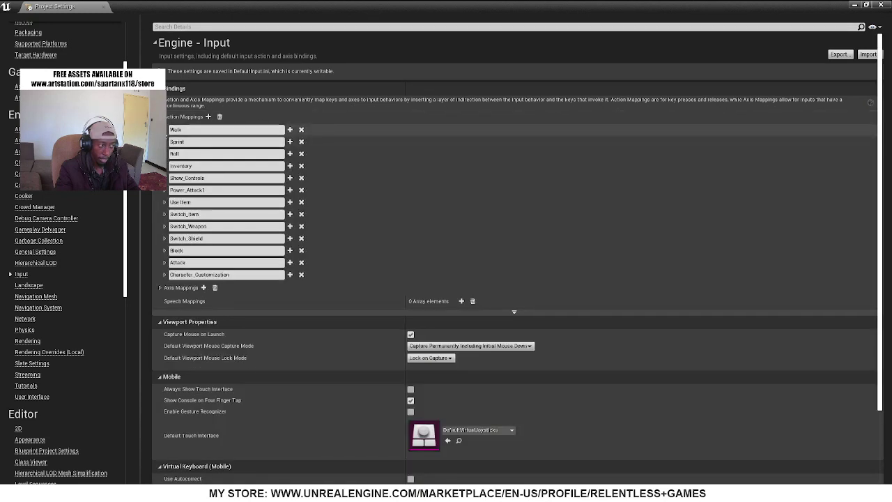
click(164, 130)
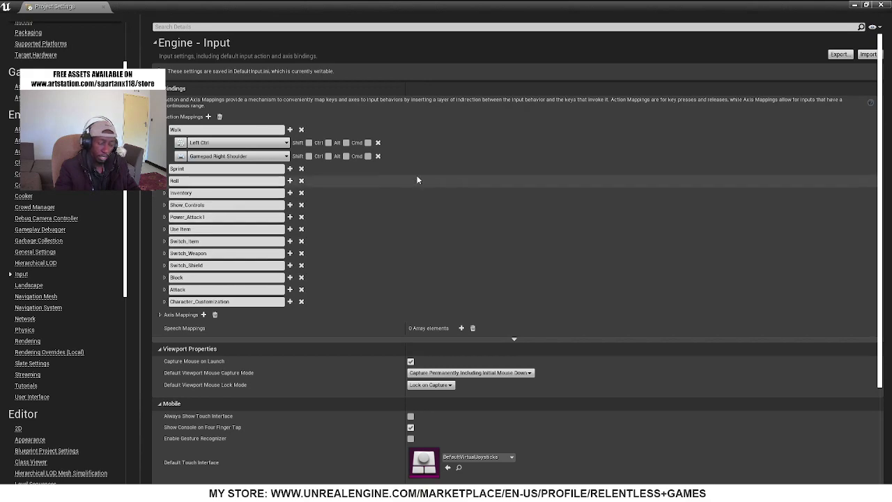
- Export the input settings to the Unreal Projects folder as Fantasy RPG.ini, replacing the existing file
click(837, 55)
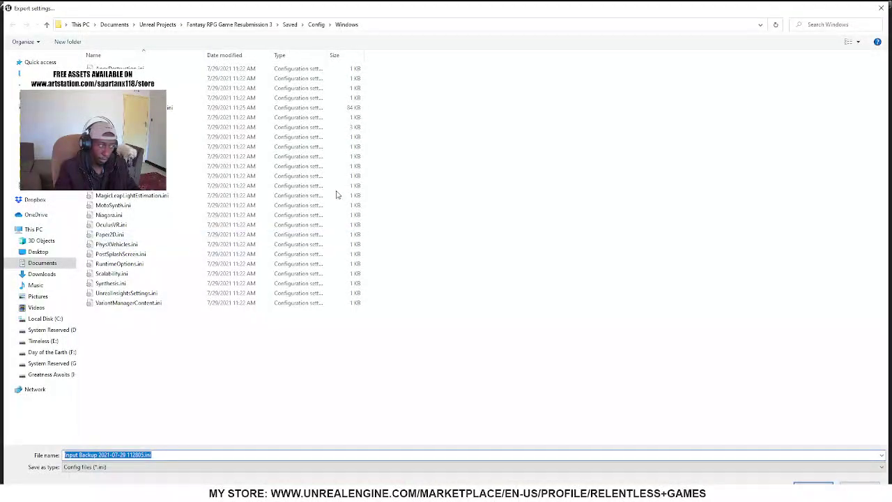
click(158, 25)
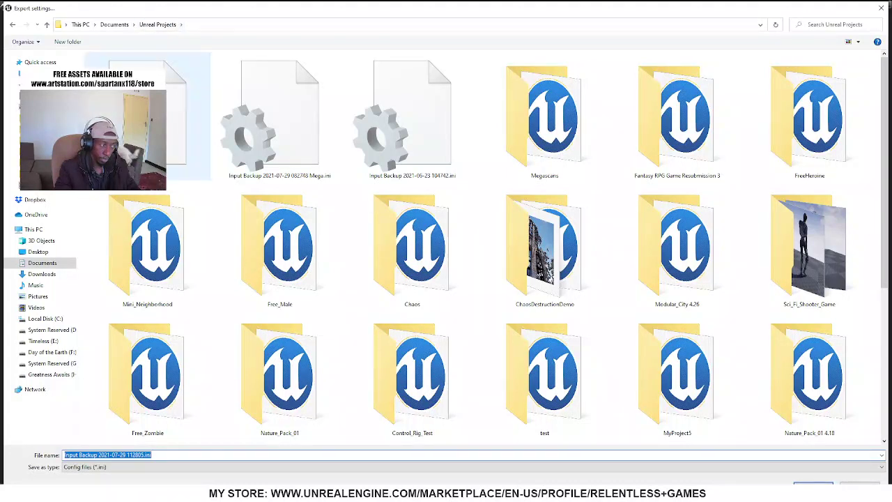
click(147, 118)
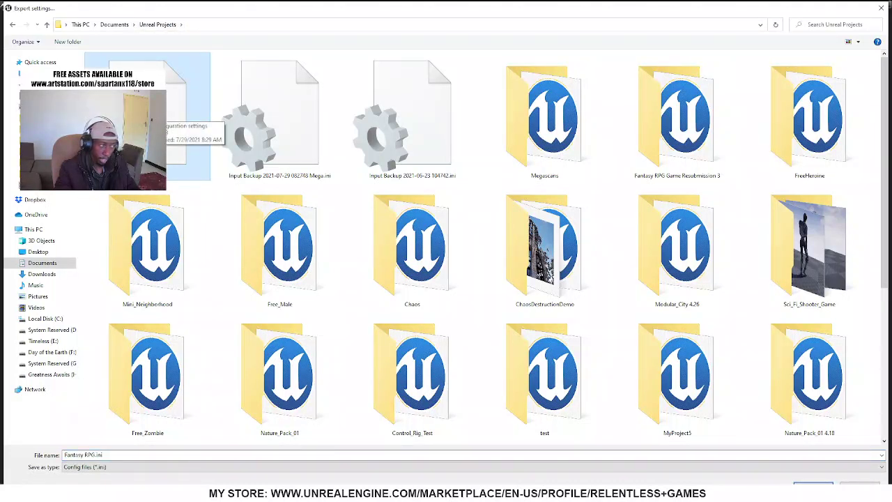
double_click(136, 111)
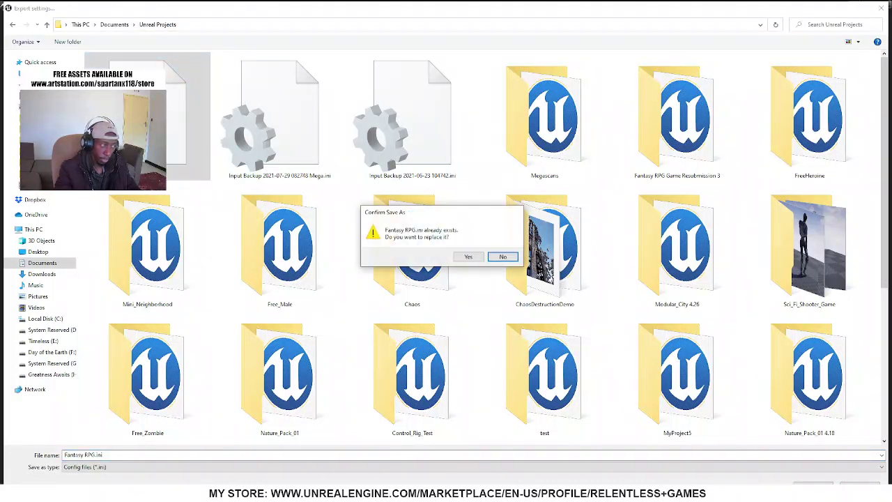
click(468, 257)
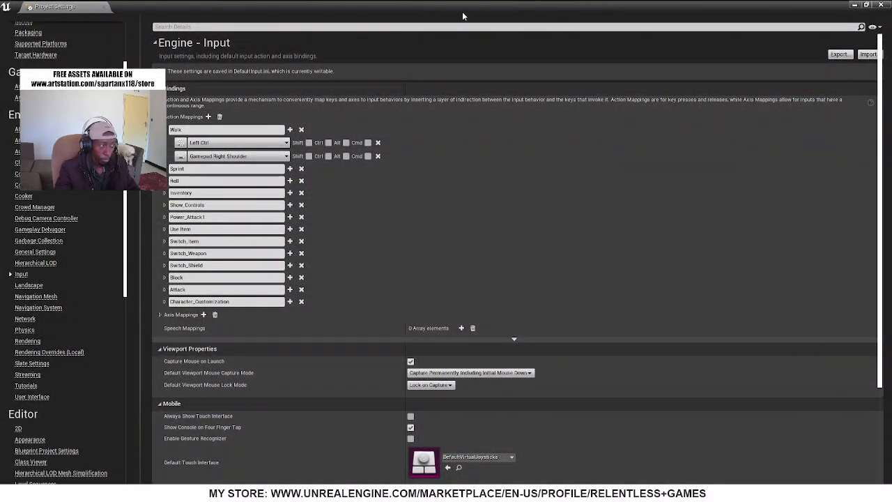
- Close the Project Settings and switch the editor to the recent Megascans project, accepting the restart
drag(581, 5, 479, 147)
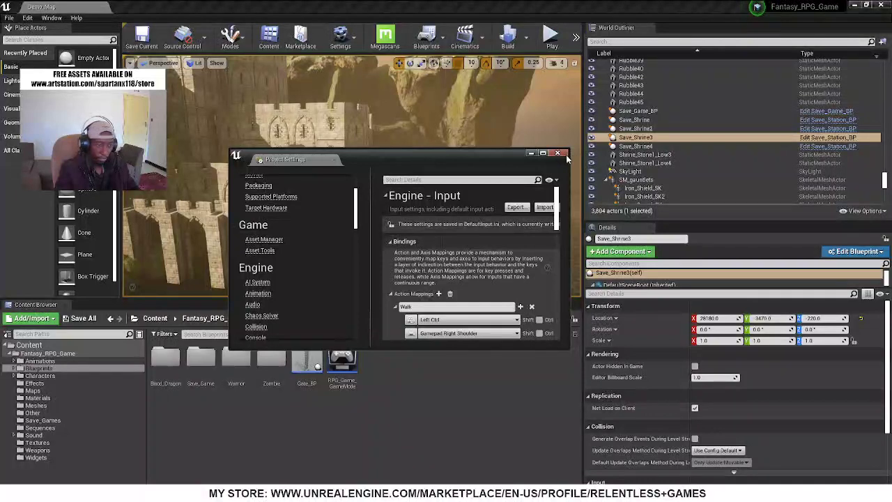
drag(432, 155, 230, 2)
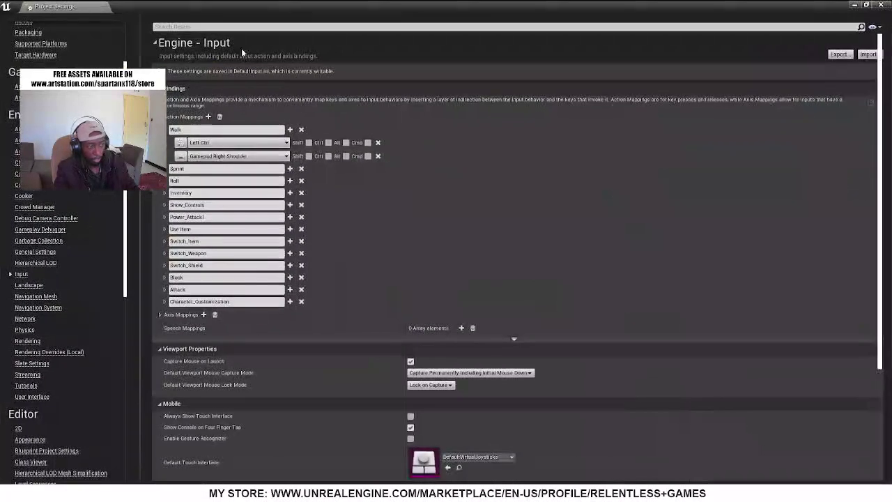
click(881, 7)
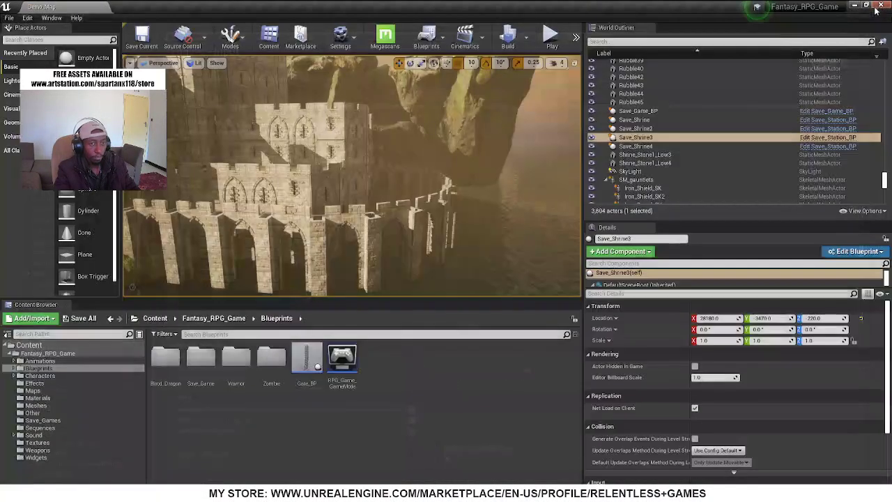
click(6, 19)
mouse_move(81, 303)
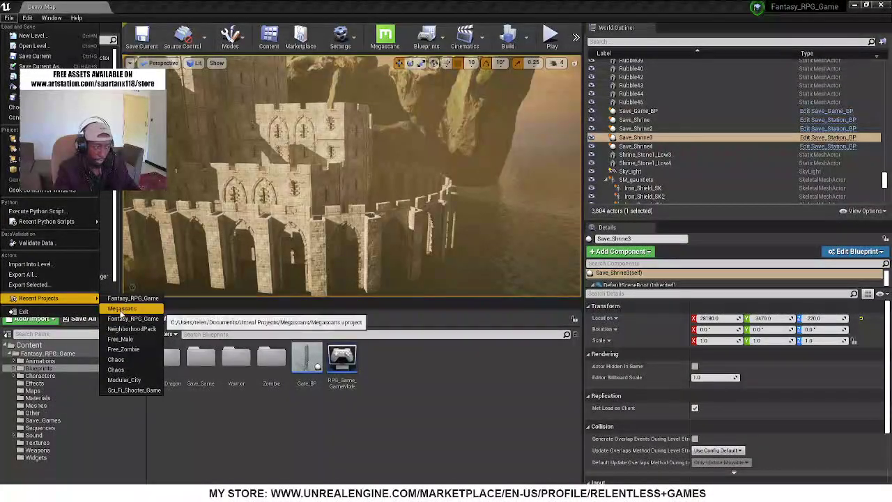
click(122, 308)
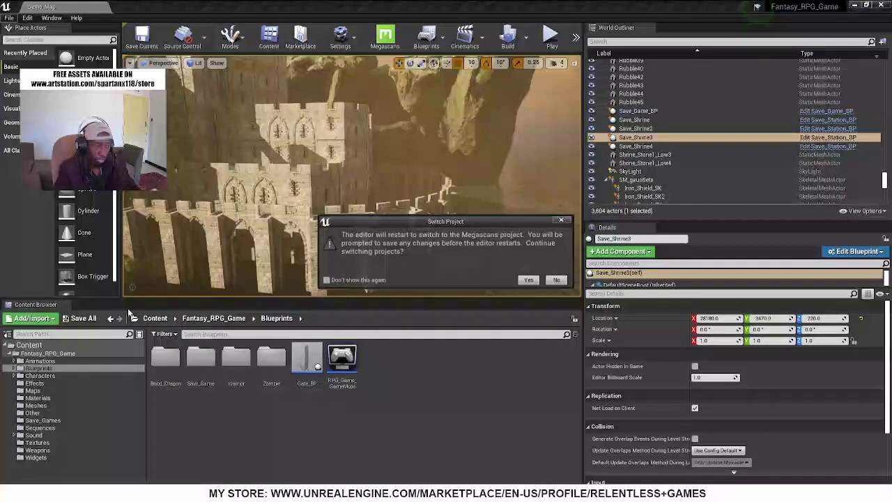
click(529, 280)
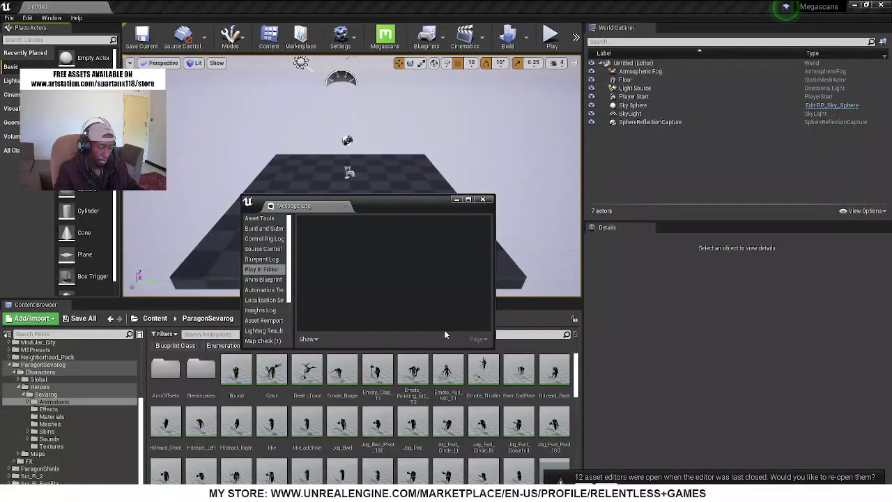
key(alt+Tab)
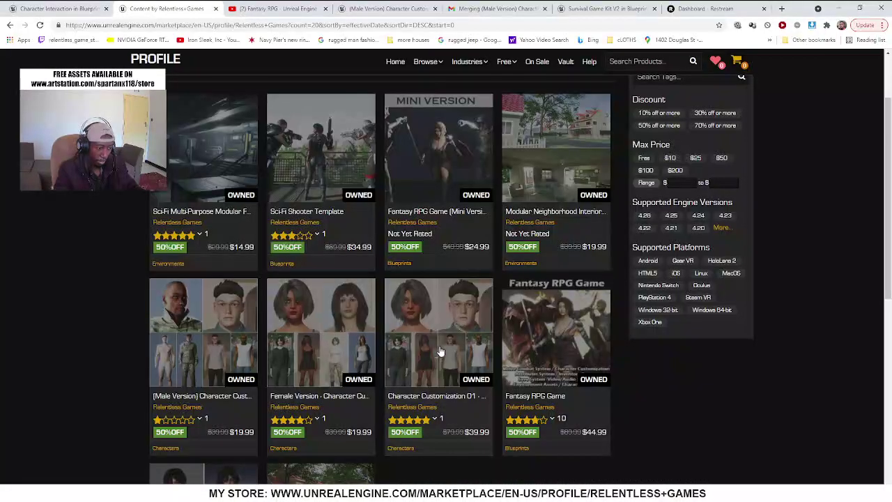
scroll(332, 338, up, 2)
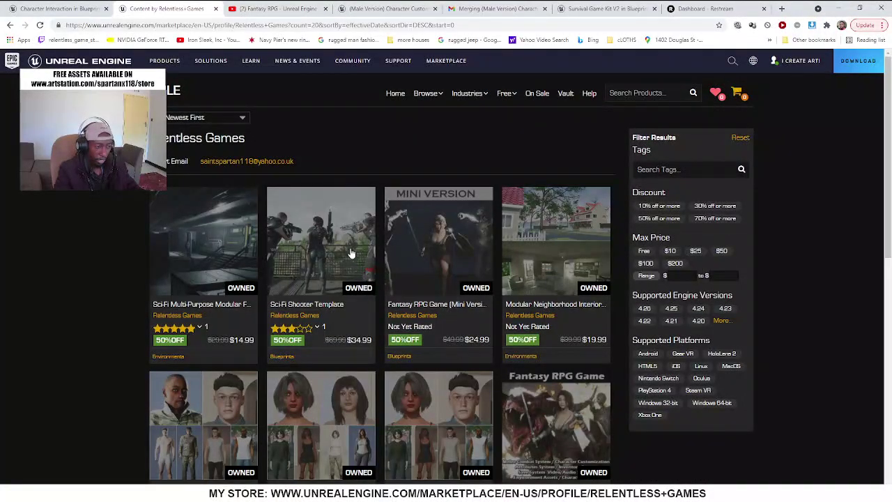
key(alt+Tab)
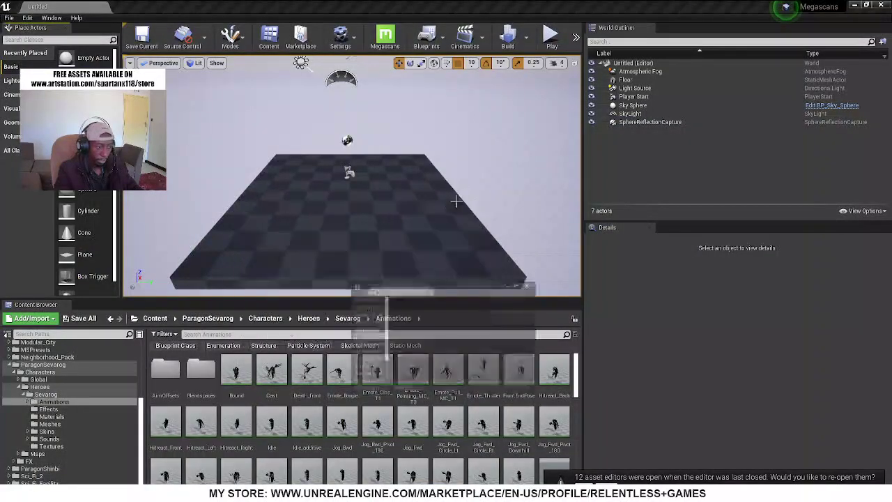
- Show the project's root Content folder and scale the level's floor to 12.75 in X and Y
scroll(48, 389, up, 5)
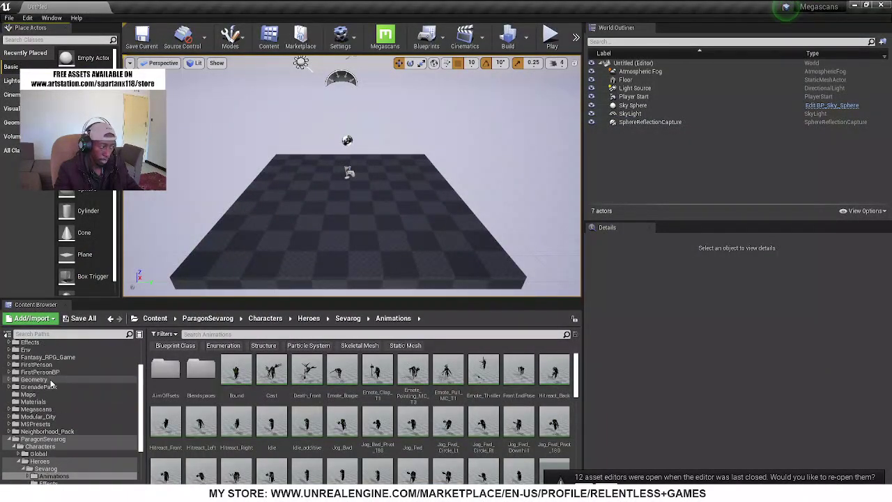
click(29, 345)
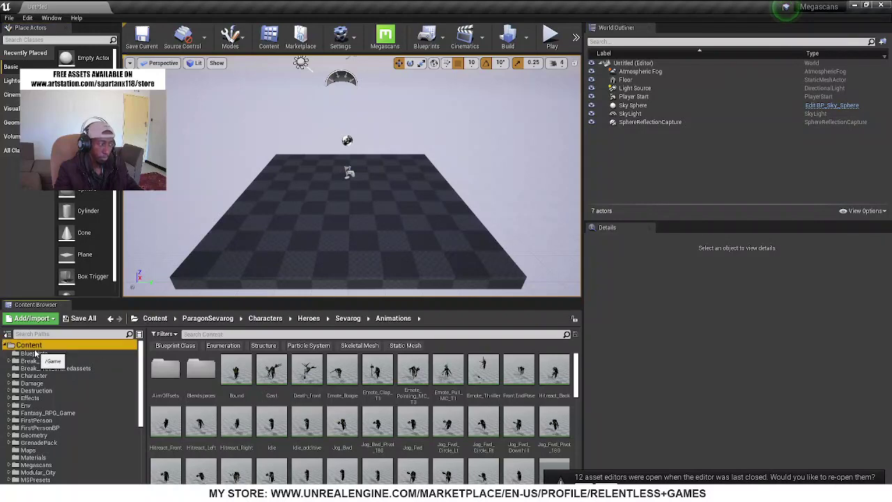
click(266, 202)
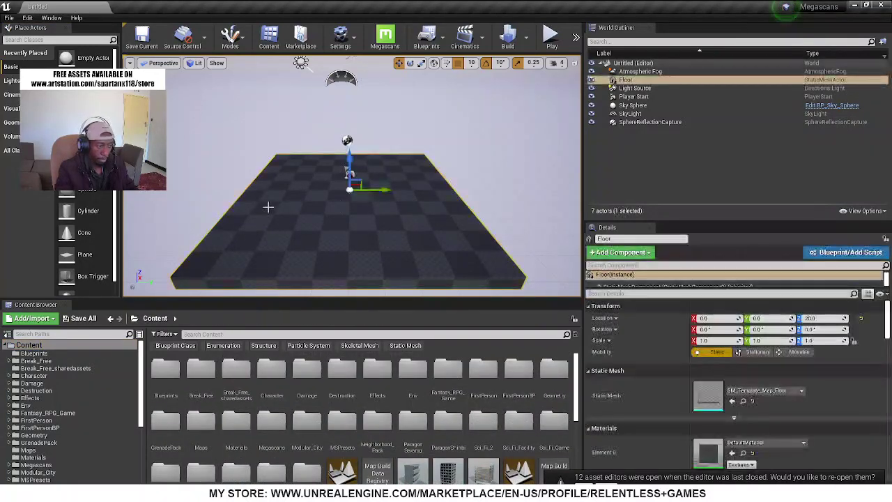
right_drag(265, 201, 242, 180)
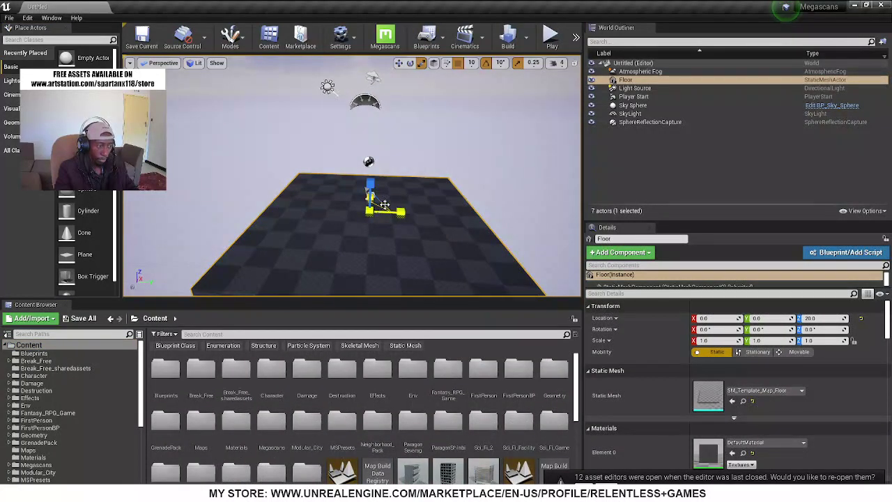
drag(384, 204, 481, 244)
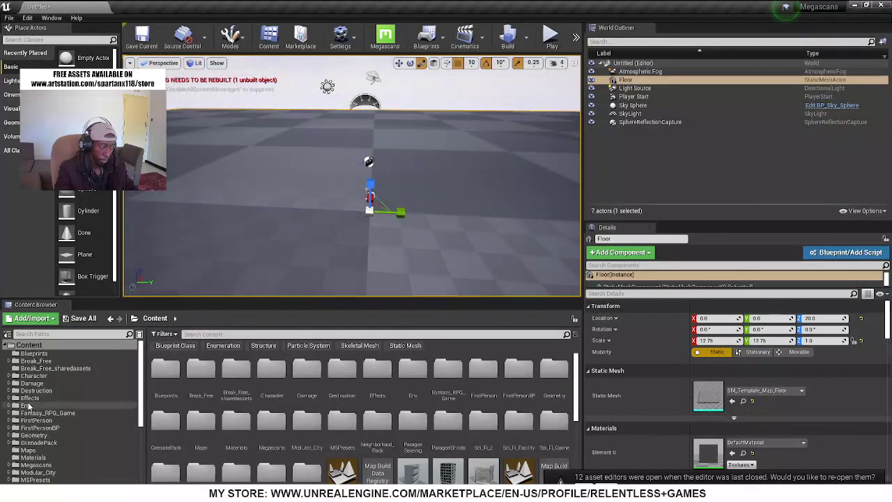
- Place Warrior_Character_BP from the Fantasy_RPG_Game Blueprints/Warrior folder on the enlarged floor beside the Player Start
click(77, 413)
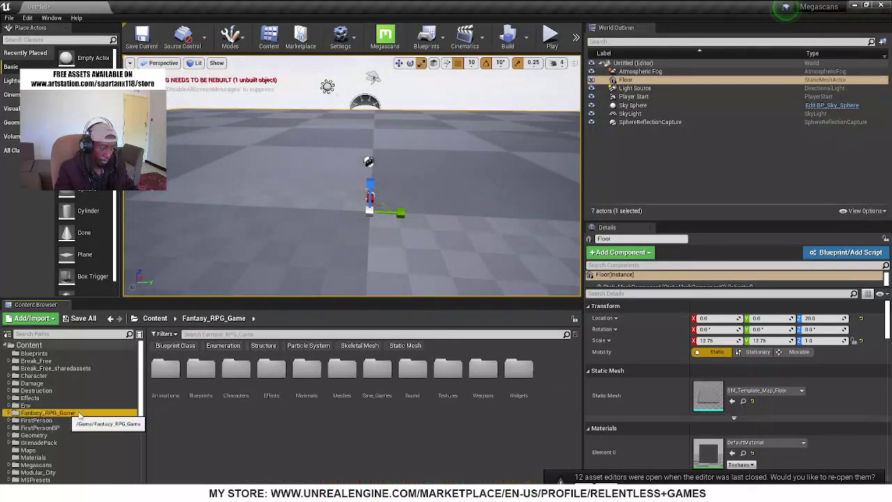
click(200, 380)
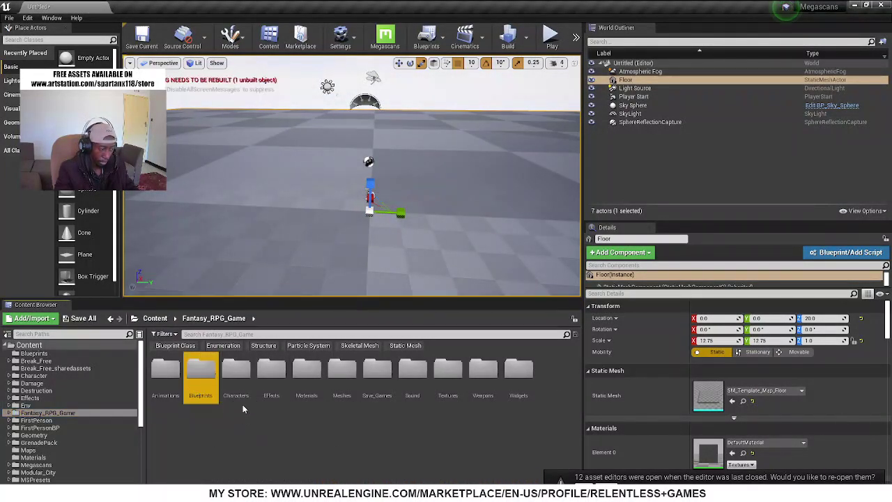
double_click(201, 380)
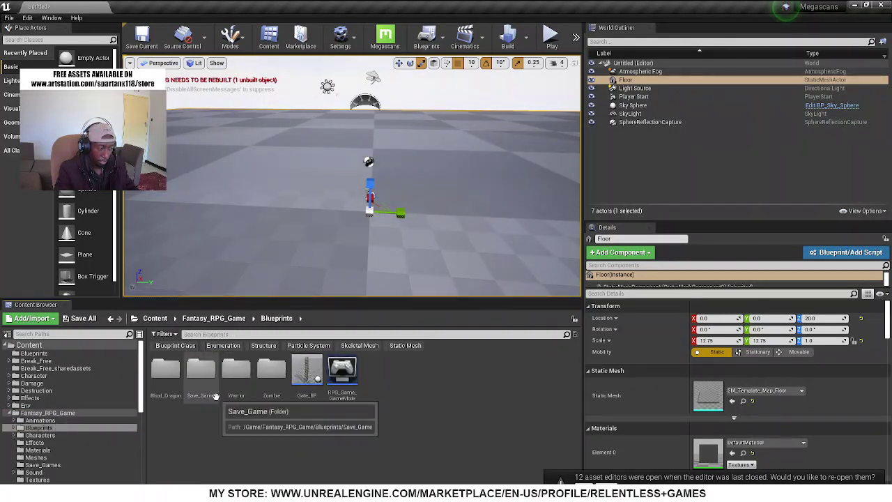
click(171, 380)
click(237, 380)
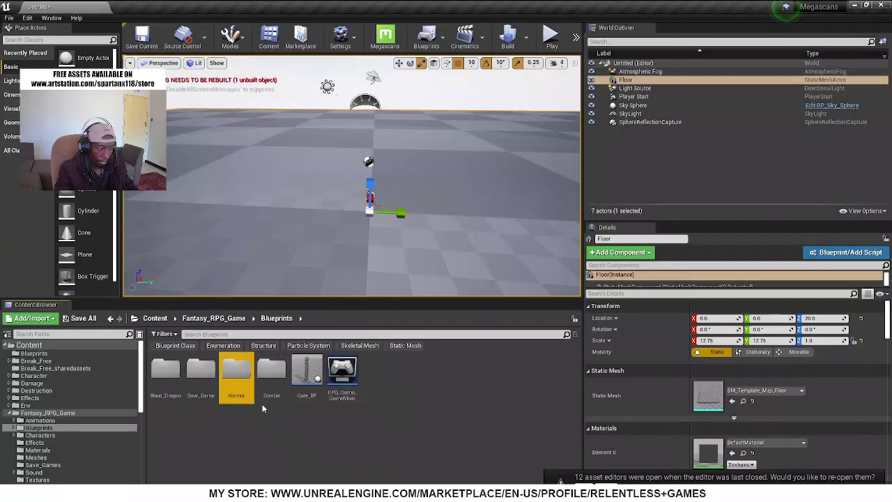
double_click(239, 382)
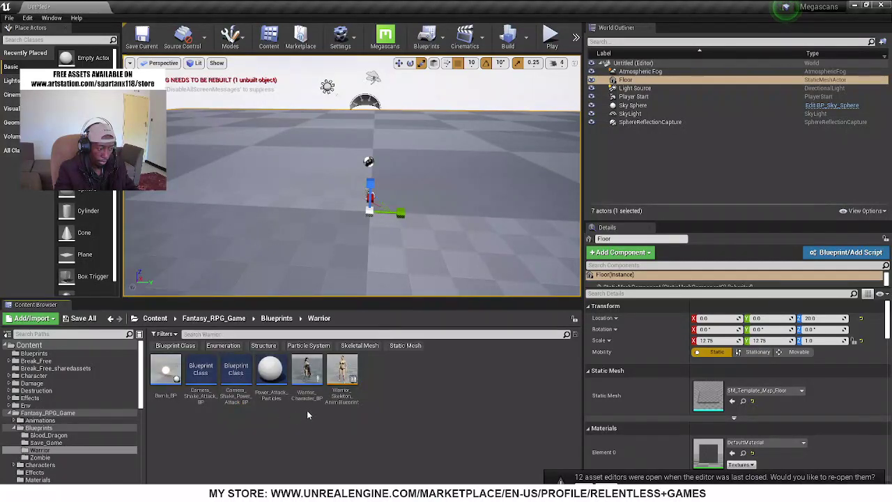
click(306, 370)
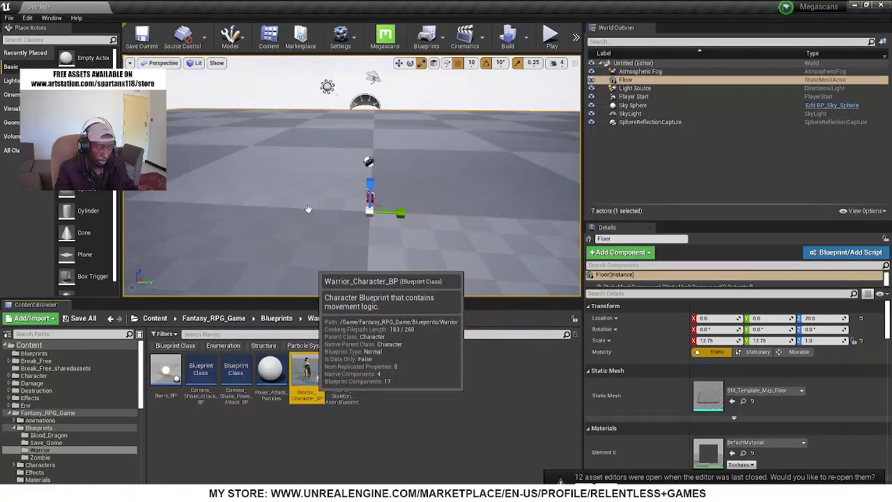
drag(308, 209, 294, 189)
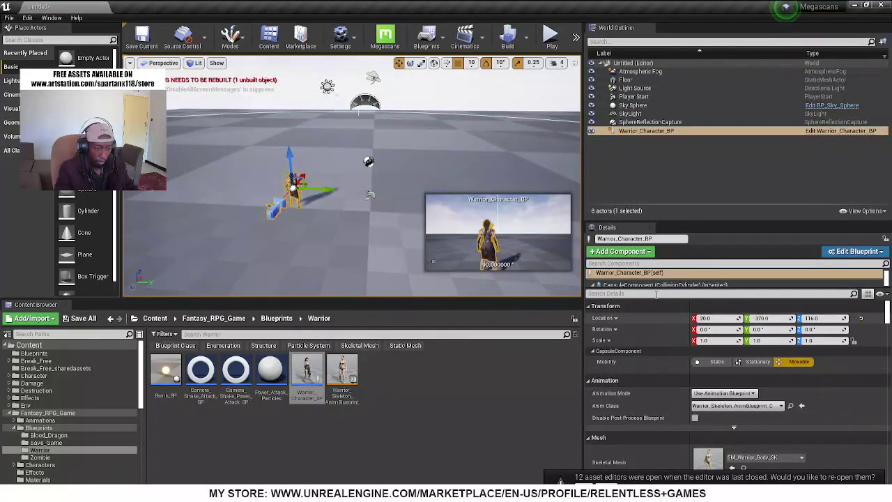
- Filter the placed warrior's details by "possess" and set Auto Possess Player to Player 0
text(possess)
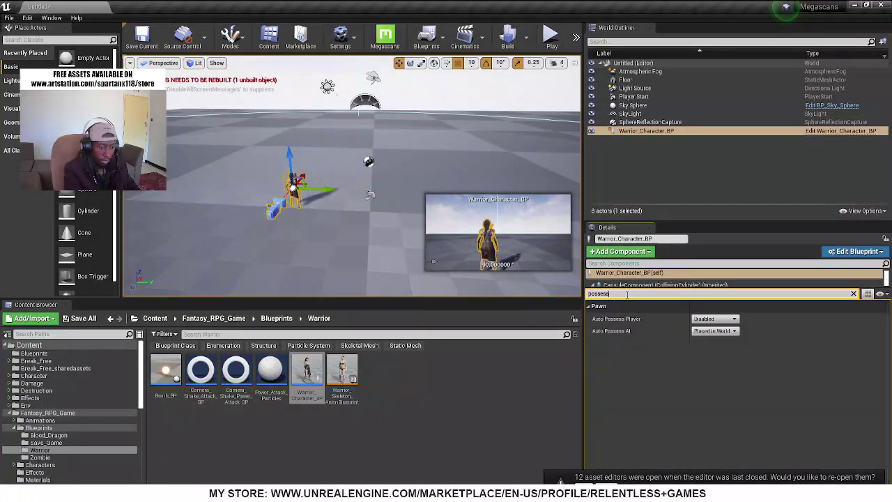
click(713, 318)
click(702, 332)
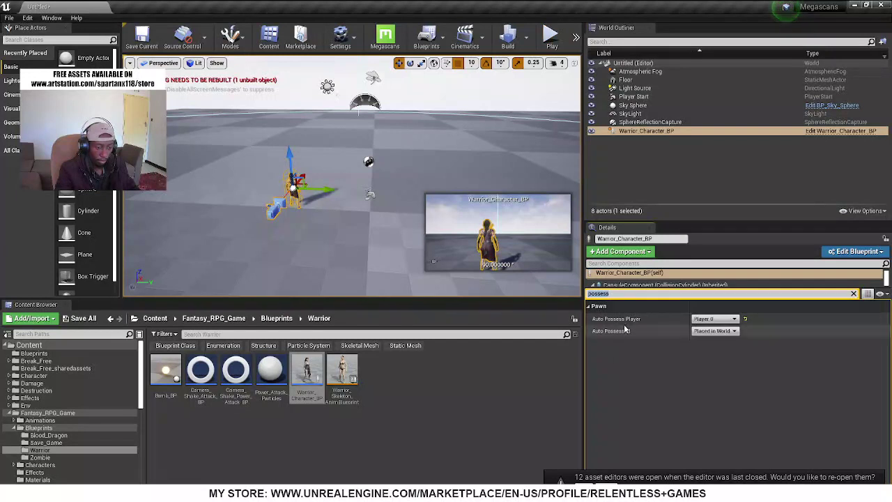
- Reselect Player 0 for Auto Possess Player and play the level full screen, testing the warrior's running and attack
mouse_move(619, 322)
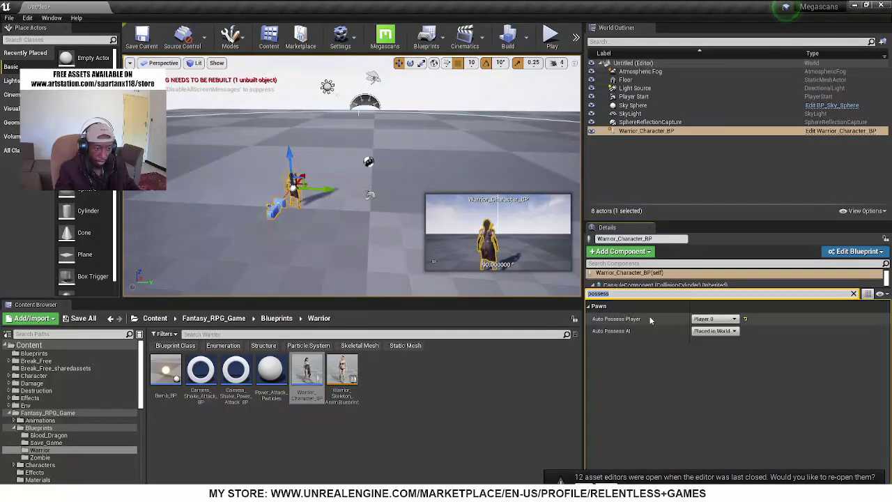
click(714, 319)
click(708, 330)
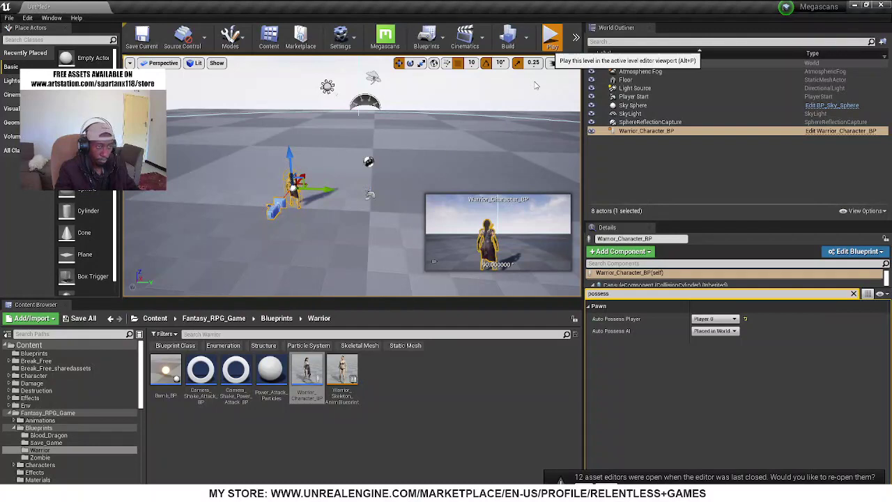
click(551, 38)
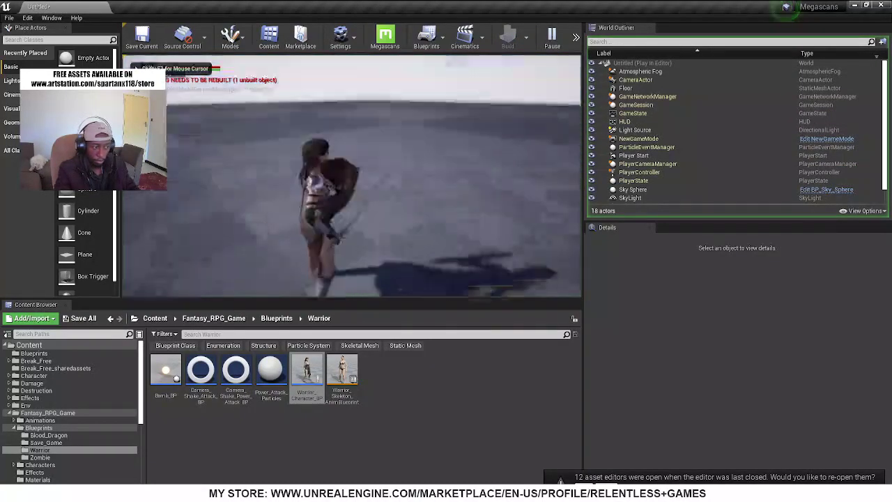
key(w)
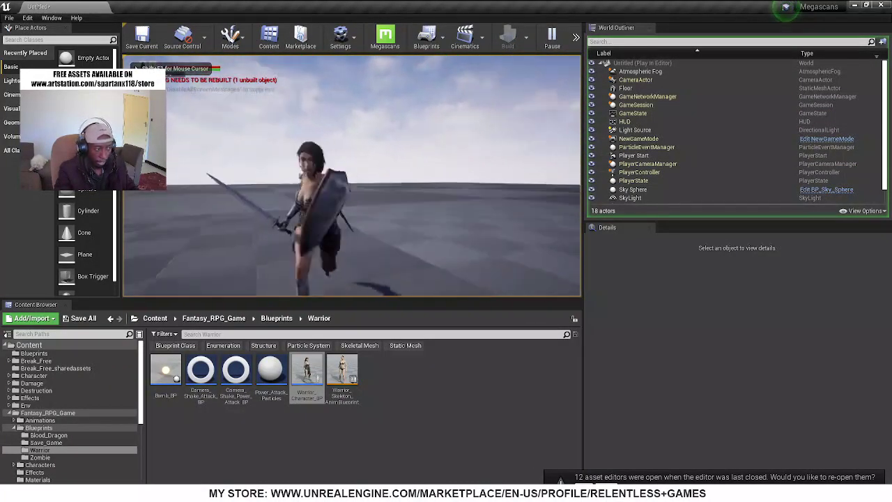
key(w)
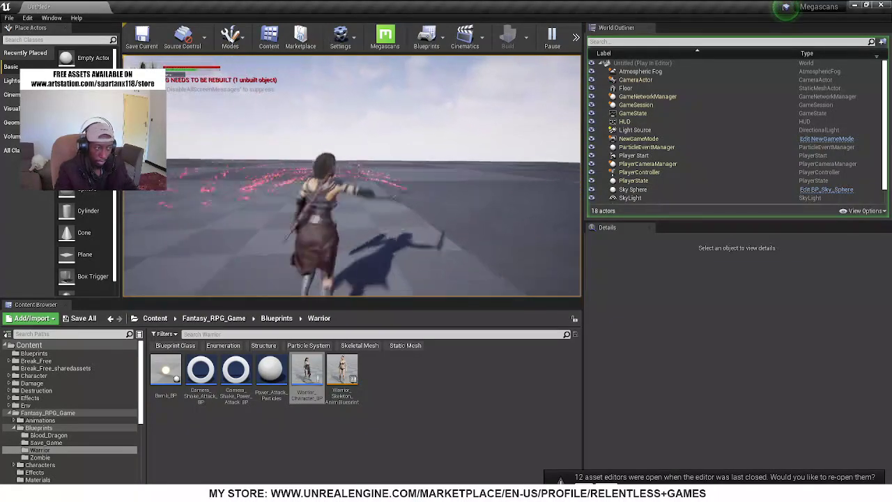
click(454, 146)
key(F11)
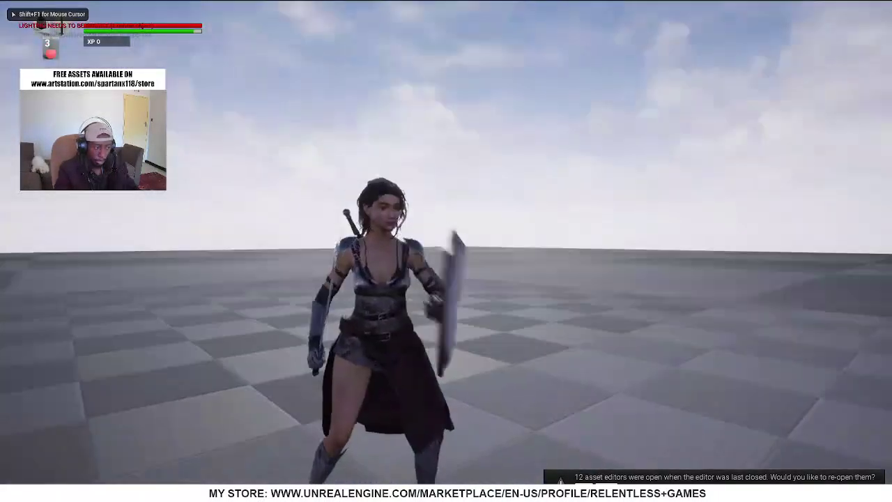
- Change the warrior's outfit in the in-game inventory to the black tank top and the black laced trousers, and close the inventory
key(i)
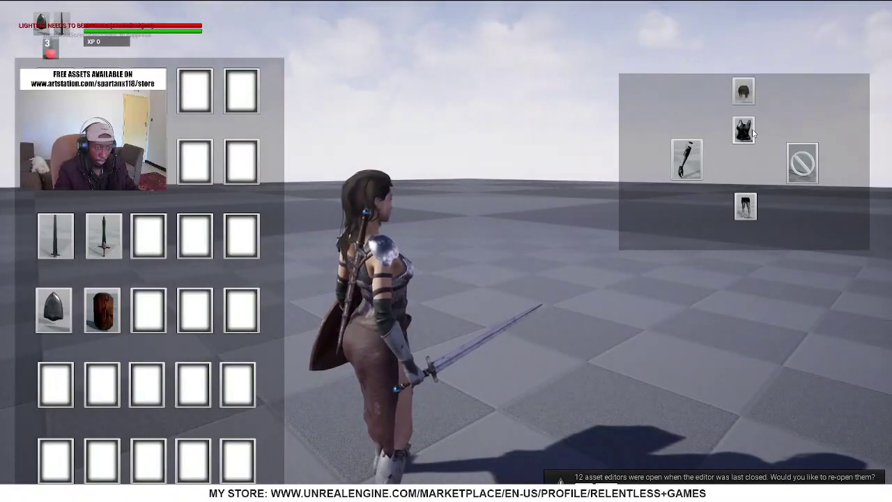
click(753, 133)
click(696, 301)
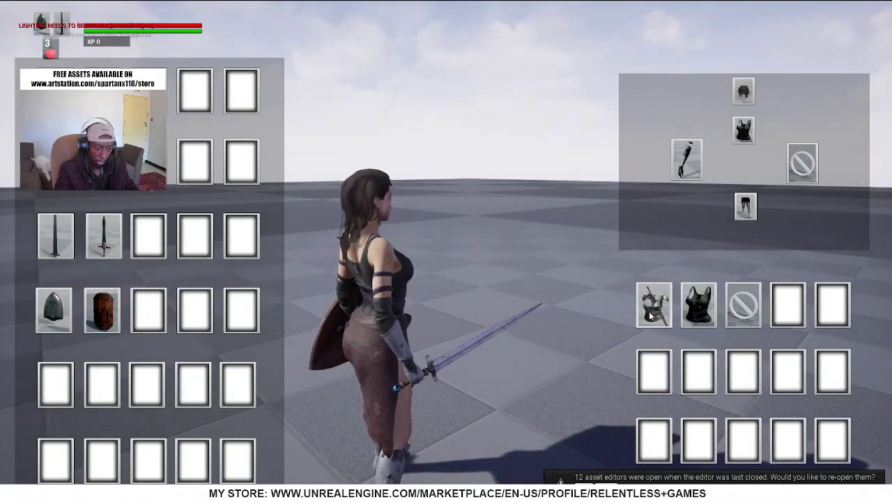
click(747, 210)
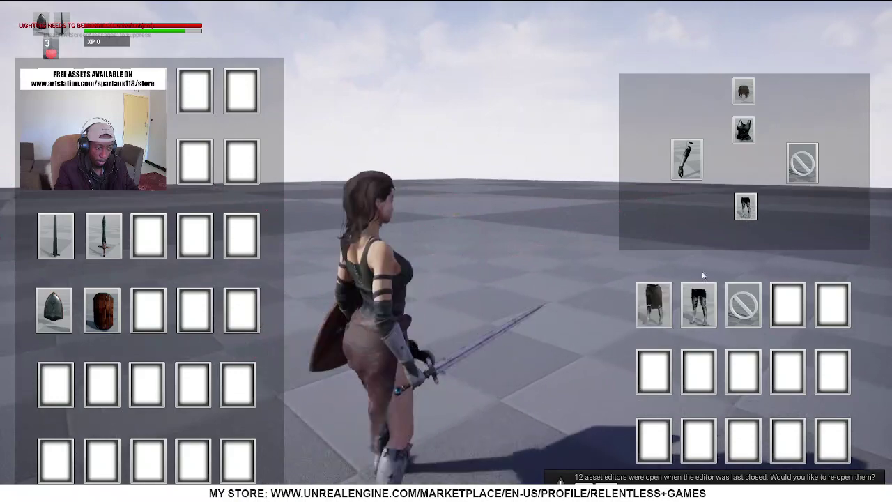
click(698, 302)
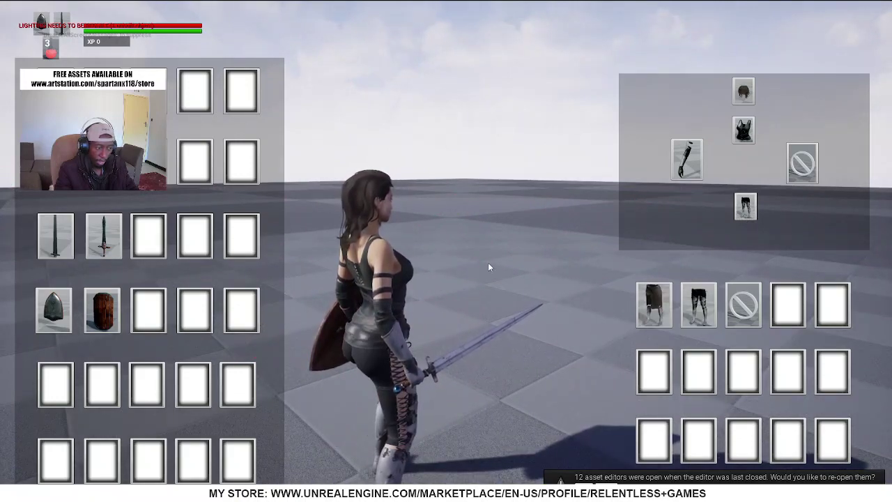
key(i)
- Test running in different directions and the evasive move with the re-dressed warrior, and end the play session
key(w)
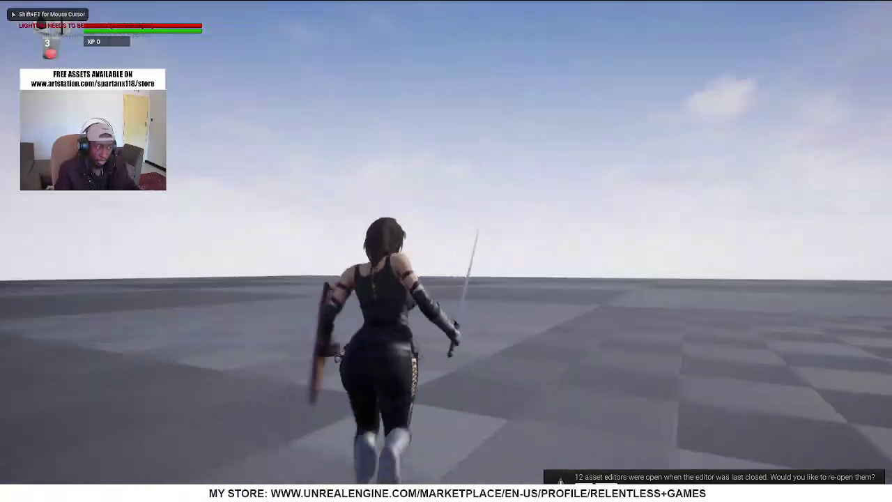
key(d)
key(s)
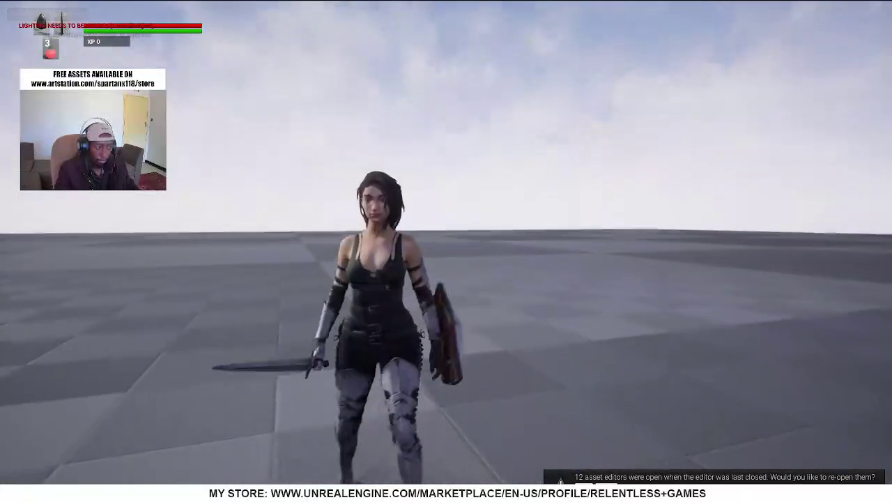
key(w)
key(space)
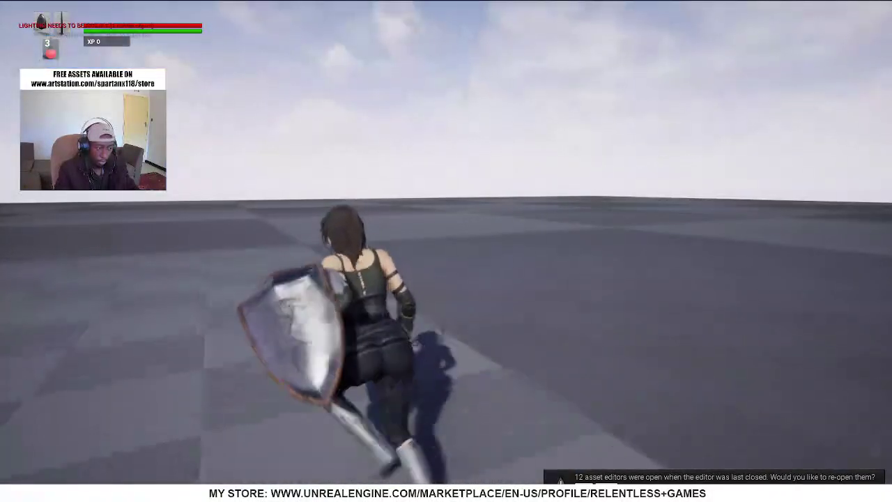
key(w)
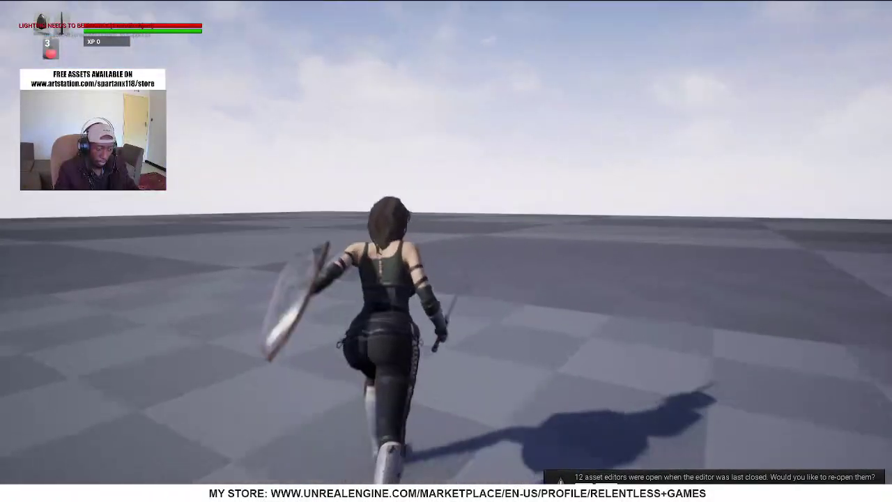
key(s)
key(Escape)
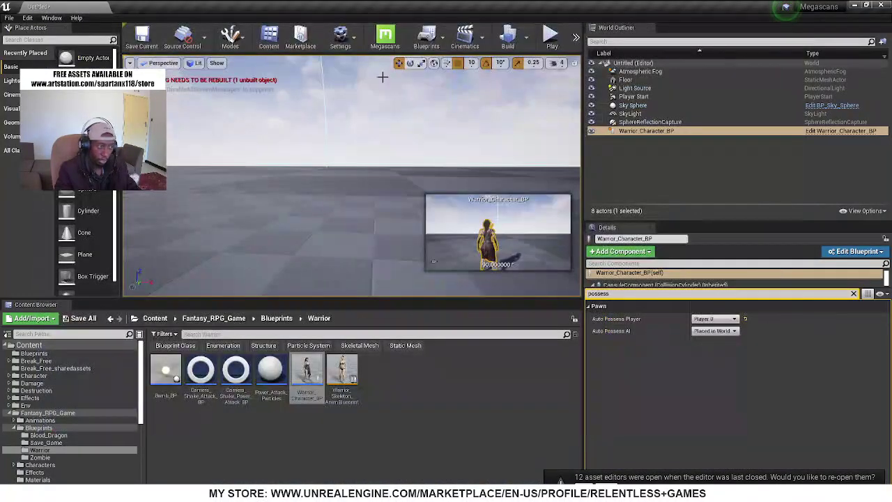
- Open the Engine Input page of the Project Settings
click(340, 37)
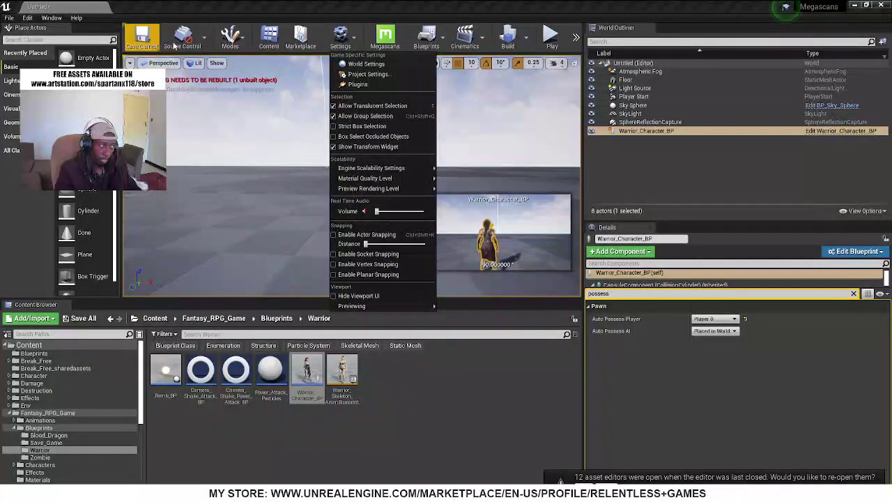
click(345, 45)
click(345, 45)
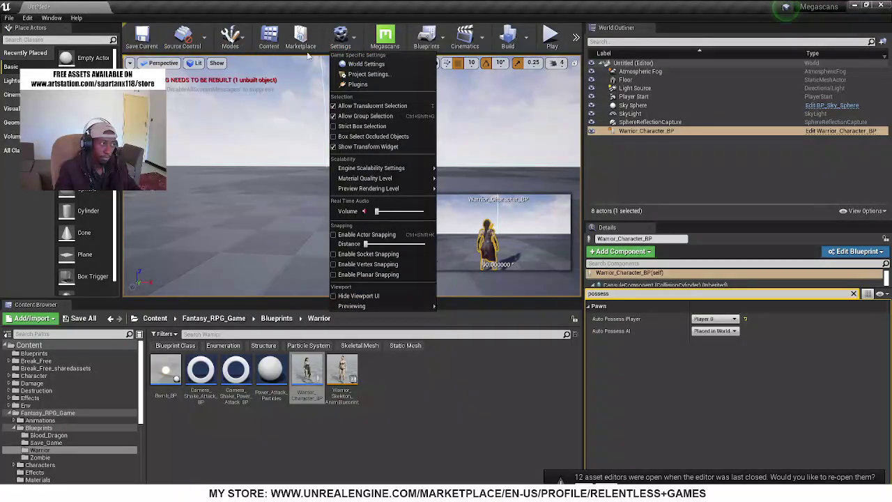
click(354, 75)
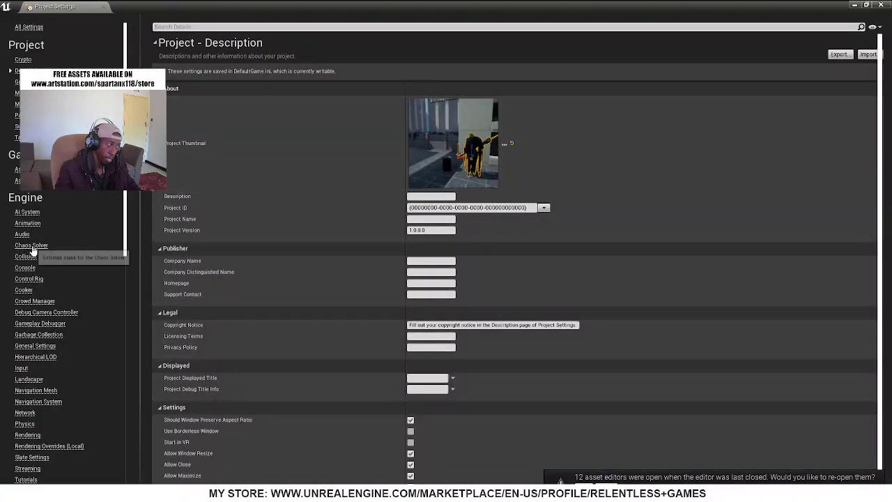
click(23, 368)
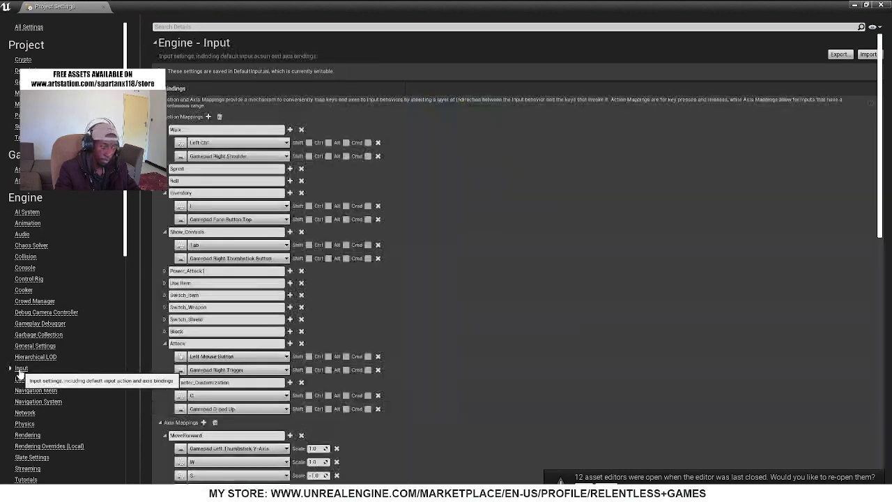
- Import Fantasy RPG.ini from the Unreal Projects folder as input settings, review the action and axis mappings, and minimize the settings window
click(868, 54)
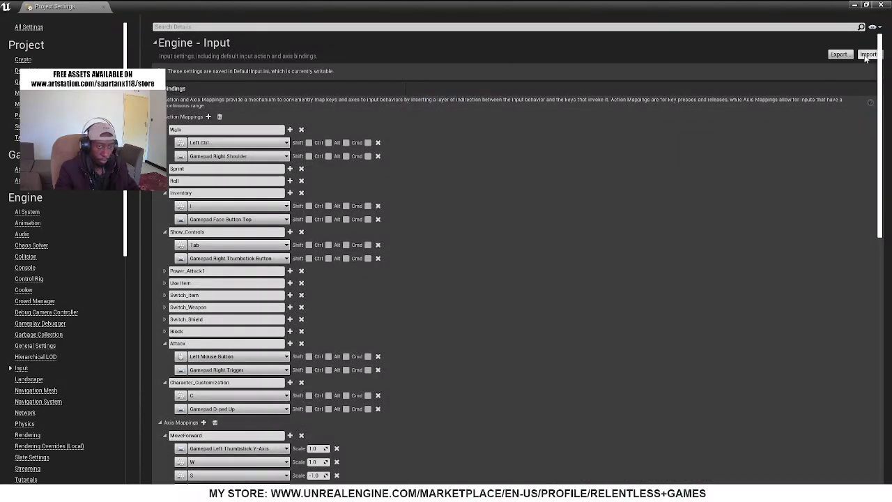
click(159, 24)
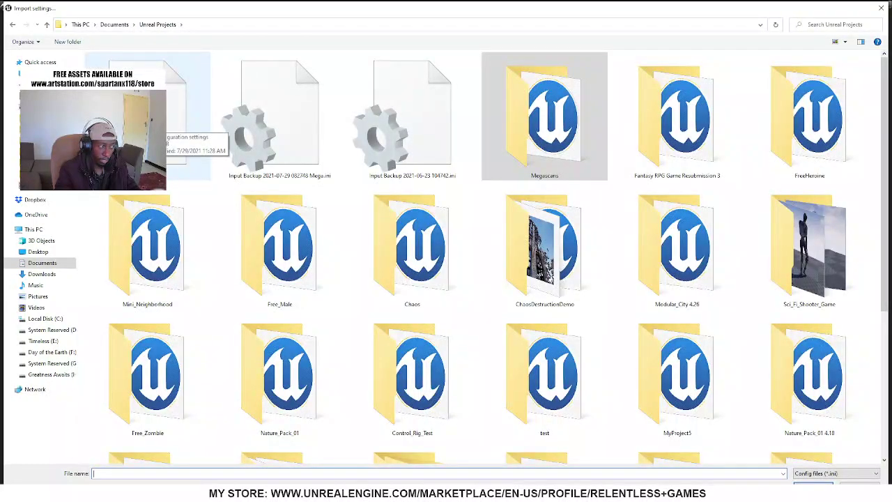
click(178, 115)
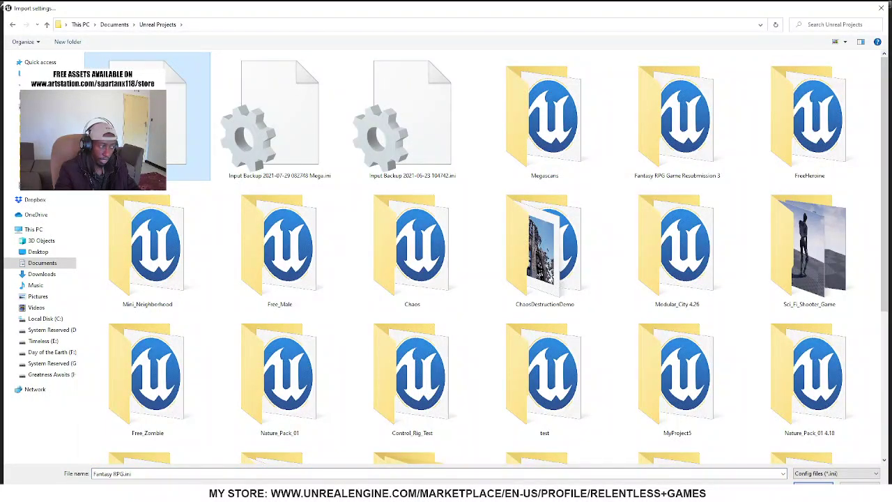
key(Return)
scroll(237, 286, down, 3)
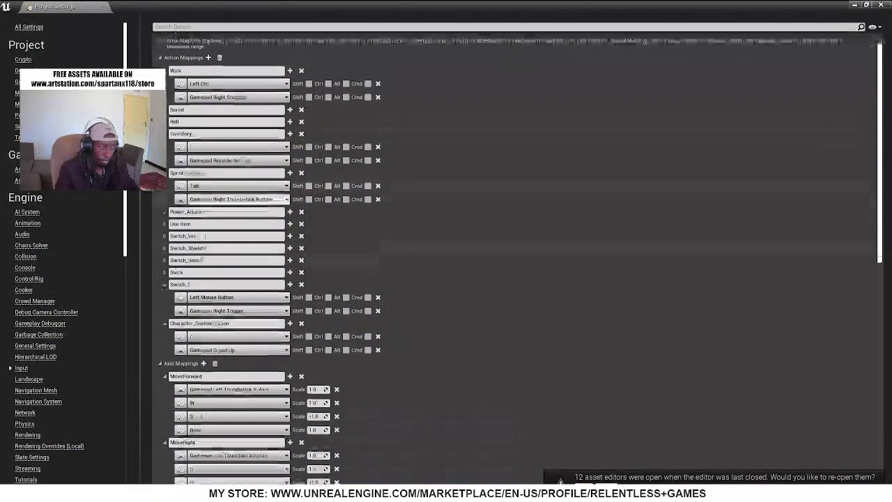
scroll(237, 286, down, 5)
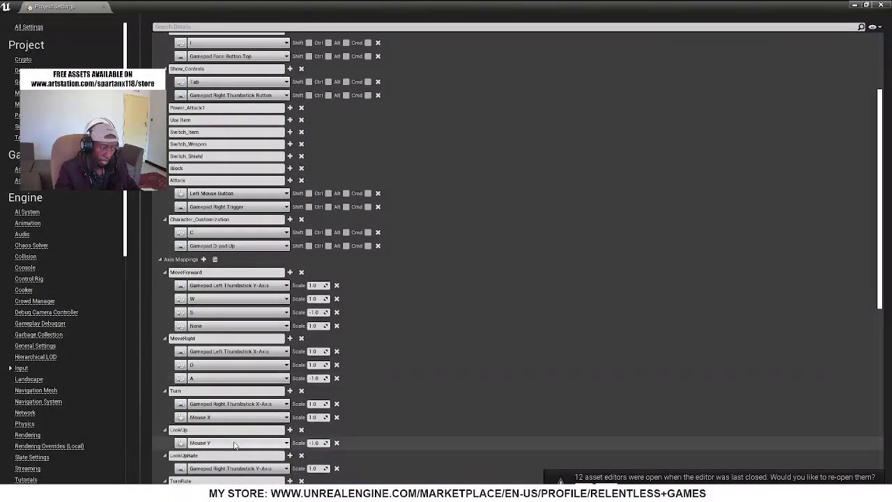
scroll(236, 314, up, 5)
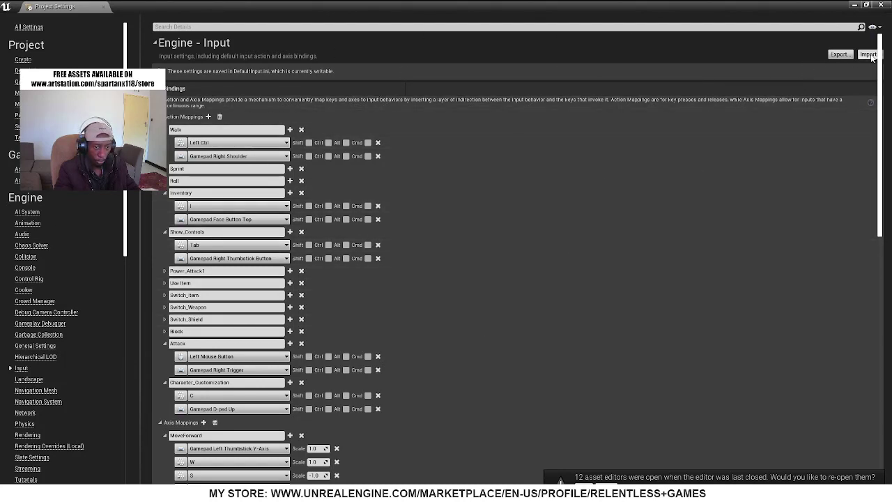
click(854, 6)
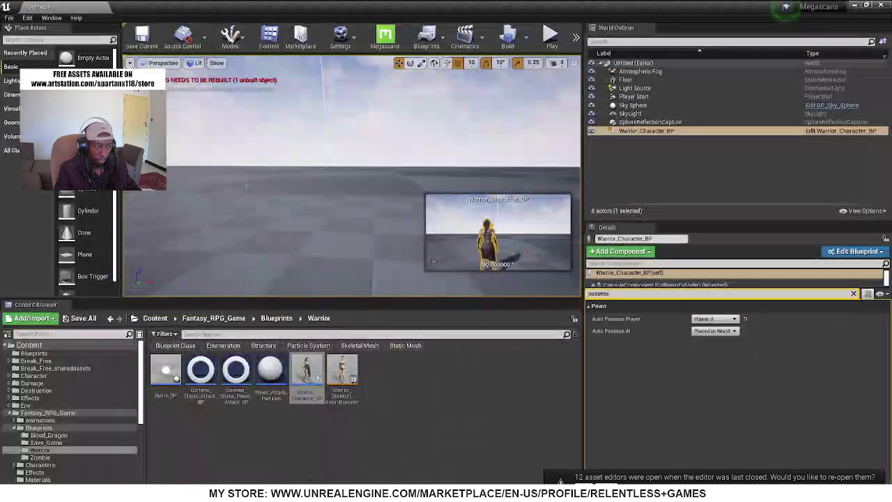
- Place Zombie_BP from the Fantasy_RPG_Game Blueprints/Zombie folder on the floor a short distance from the warrior
right_drag(352, 174, 321, 199)
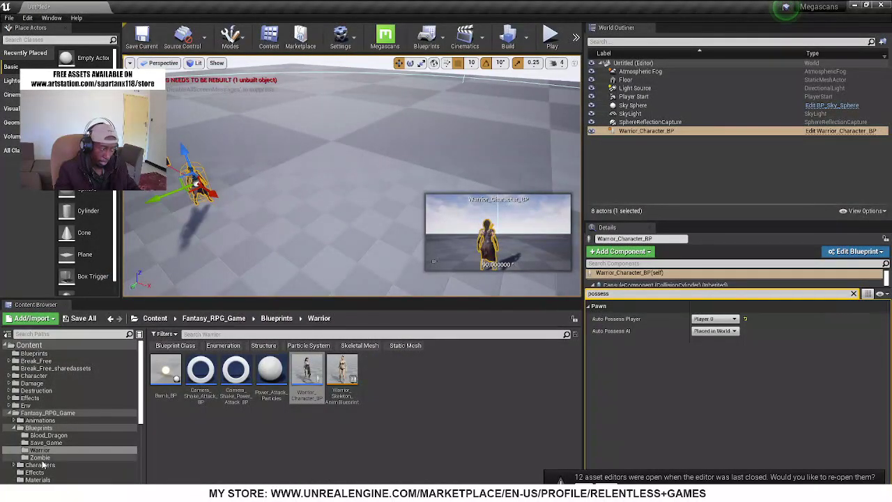
click(40, 458)
drag(166, 369, 441, 150)
right_drag(289, 211, 204, 99)
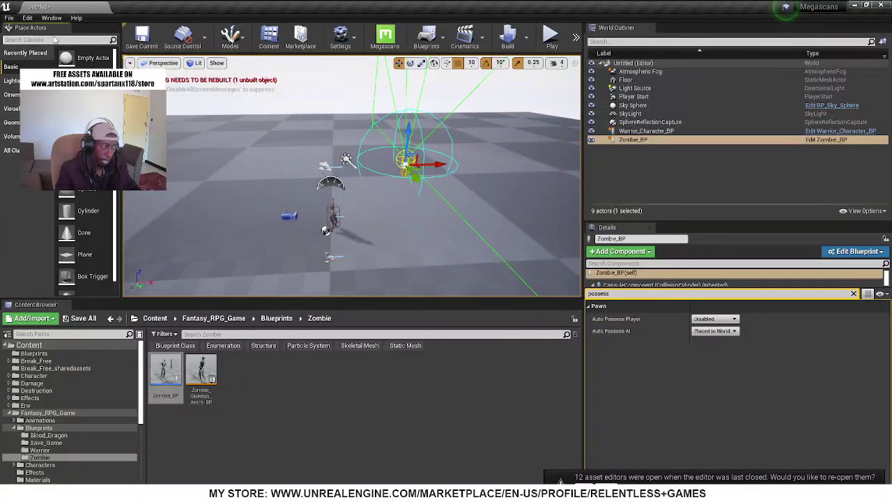
- Find the Nav Mesh Bounds Volume by filtering actors for "nav", place it near the characters and enlarge it around both of them
text(na)
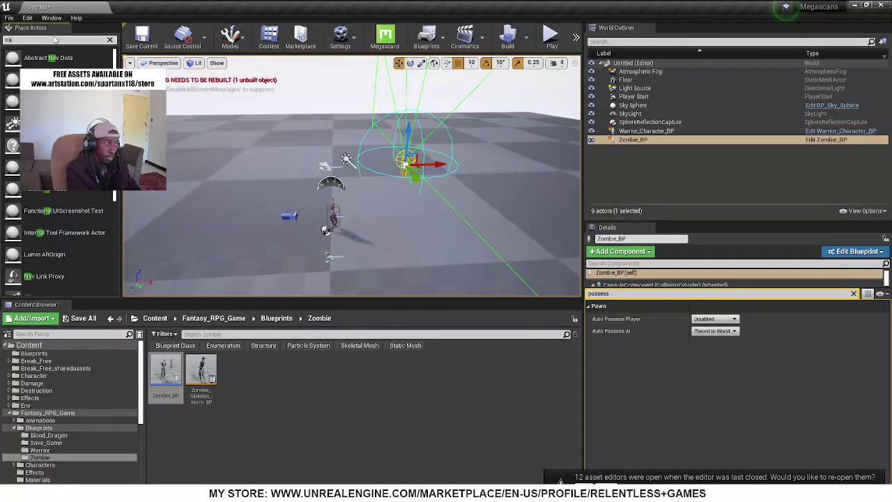
text(v)
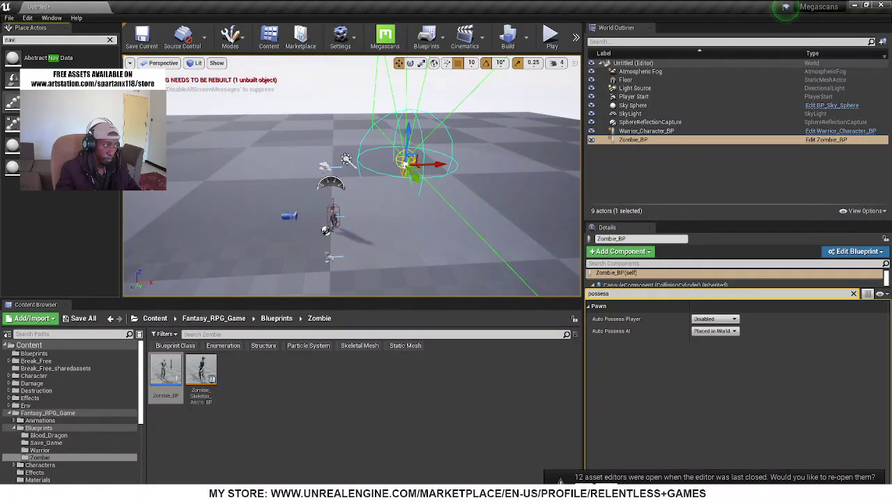
drag(13, 101, 380, 192)
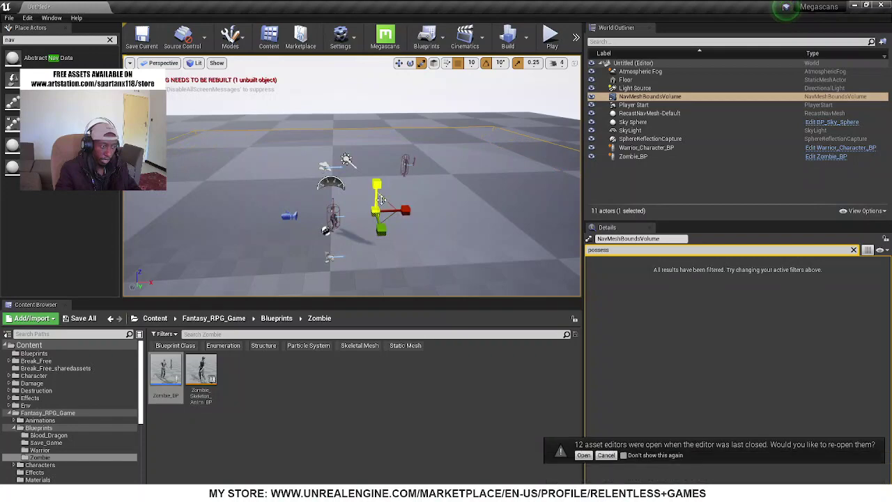
right_drag(492, 137, 432, 158)
- Display the navigation mesh to check its coverage of the floor around the characters, and hide it again
key(p)
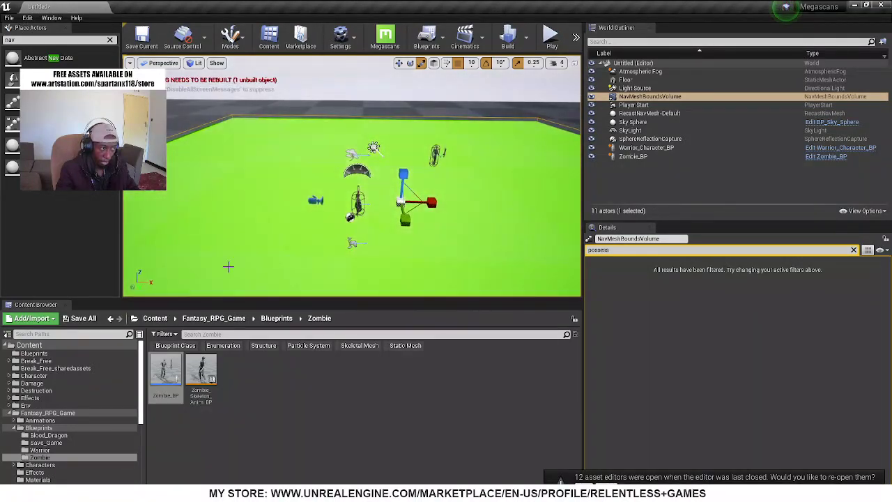
right_drag(474, 196, 474, 193)
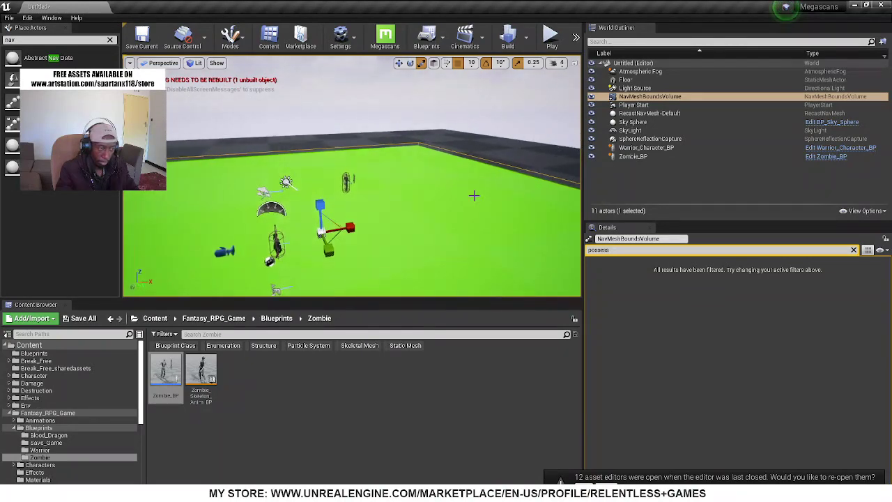
key(p)
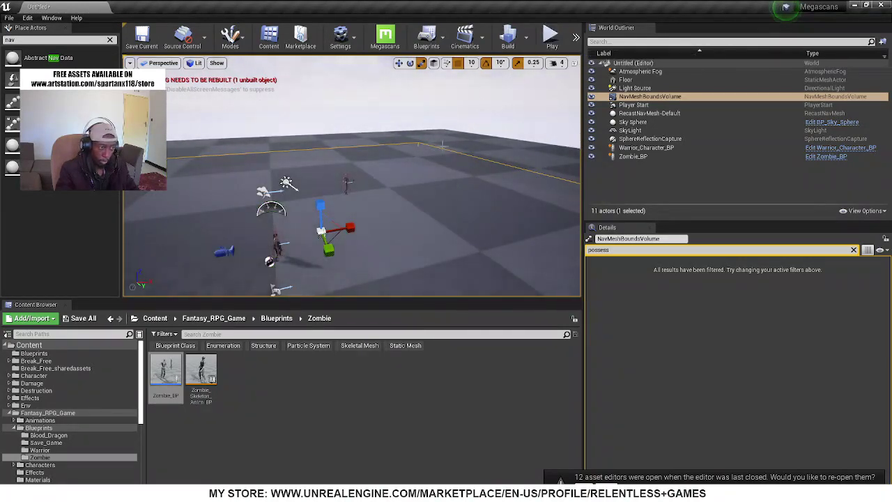
mouse_move(442, 145)
right_down()
mouse_move(438, 176)
mouse_move(442, 139)
right_up()
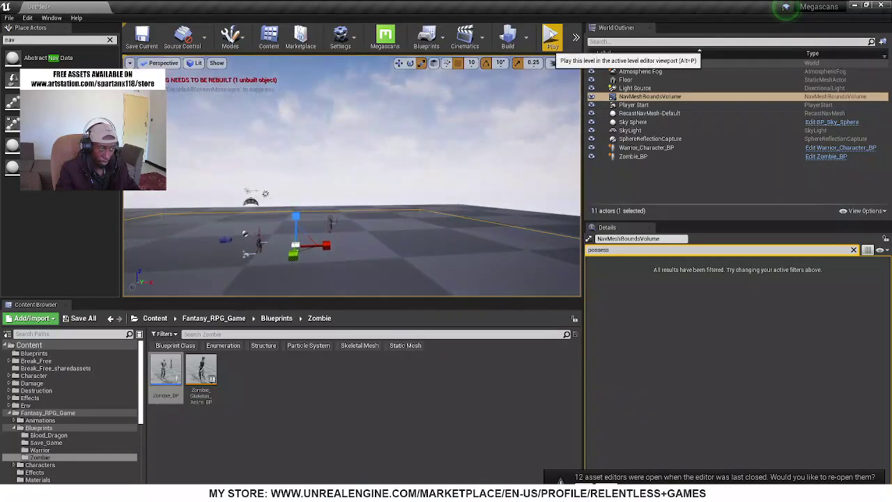
- Play-test the level full screen by running the warrior to the zombie and fighting it with the sword, and end the session
click(552, 38)
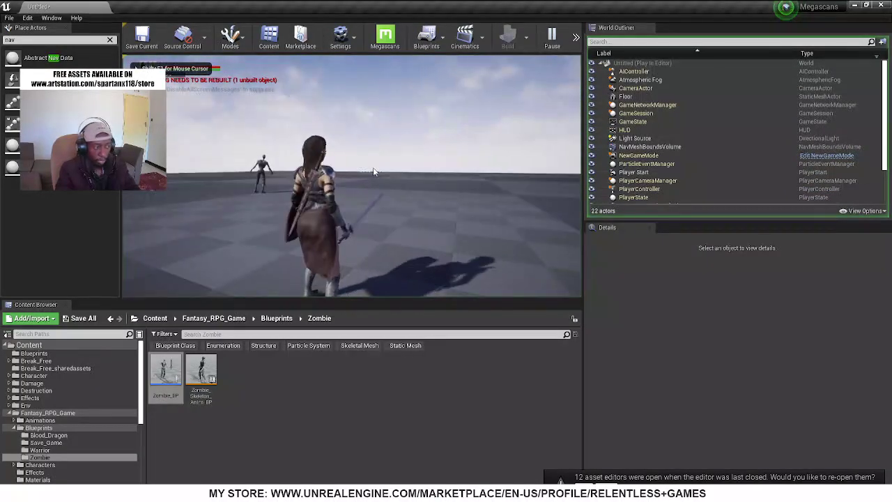
key(F11)
key(w)
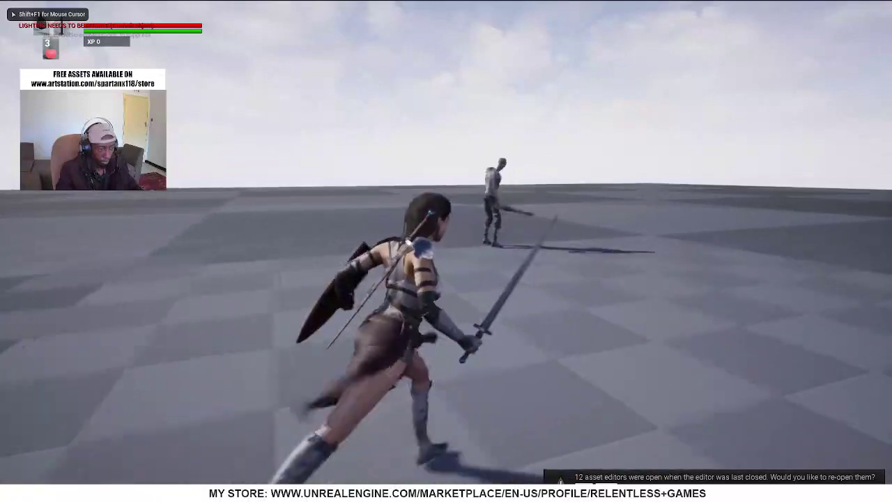
key(d)
key(s)
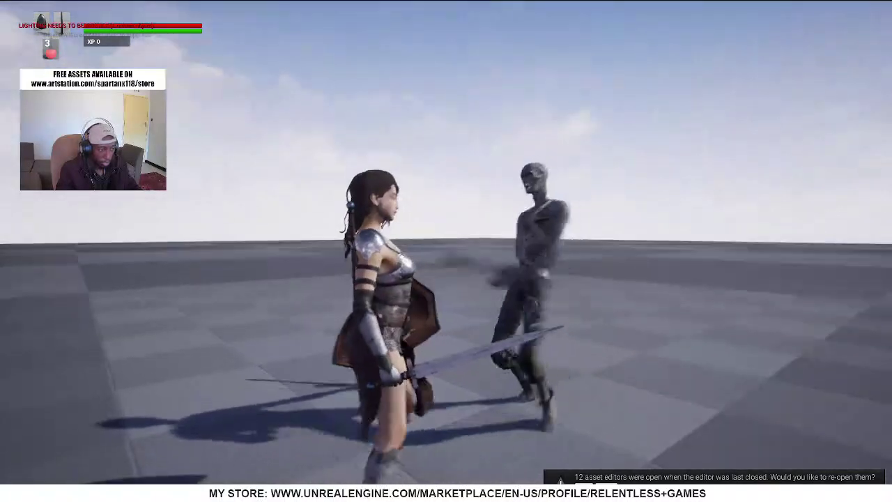
key(a)
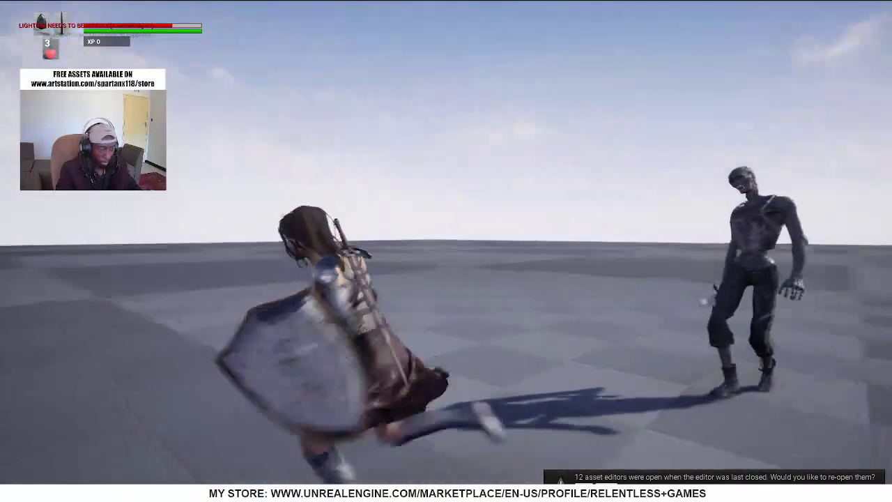
key(w)
key(d)
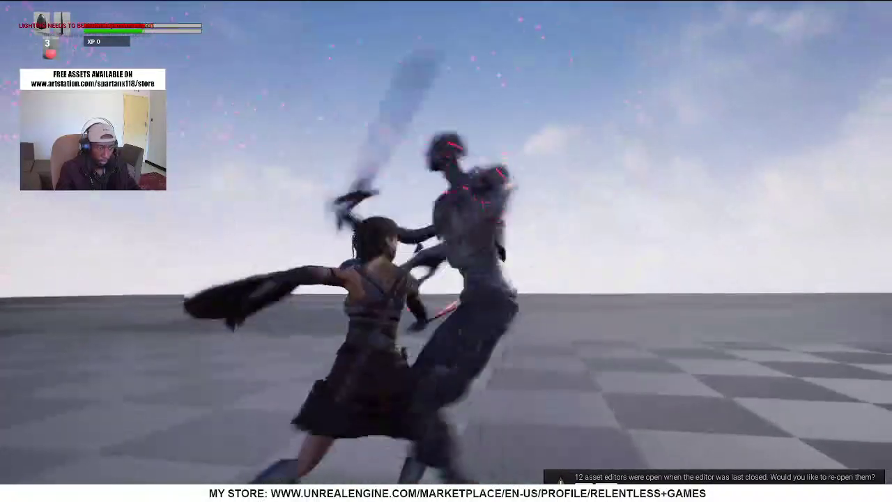
key(s)
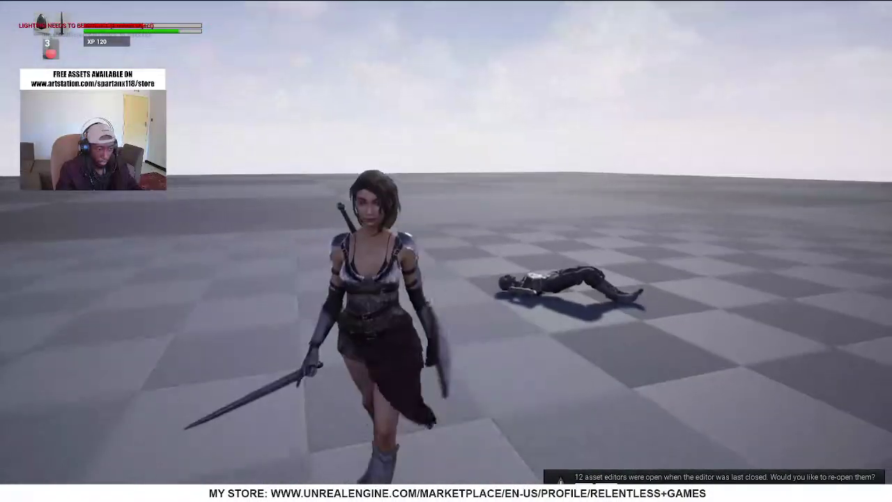
key(Escape)
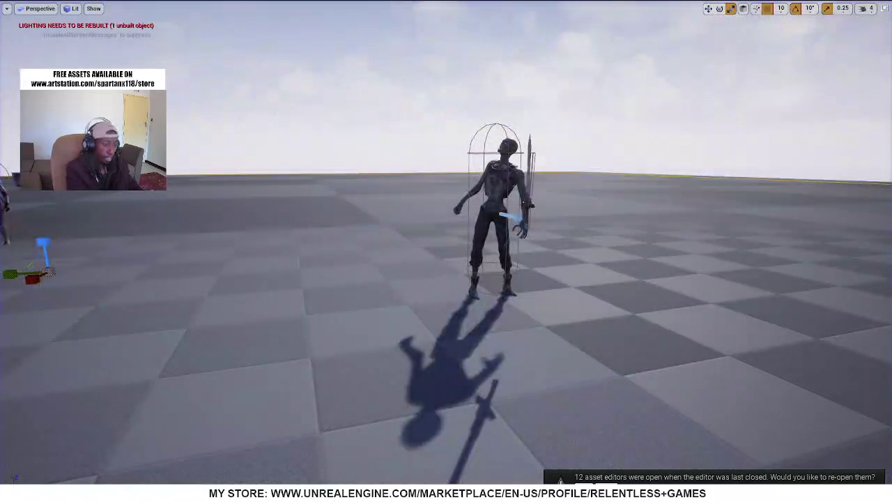
- Play the level again to watch how the zombie chases and attacks the moving warrior, and stop the session
key(alt+p)
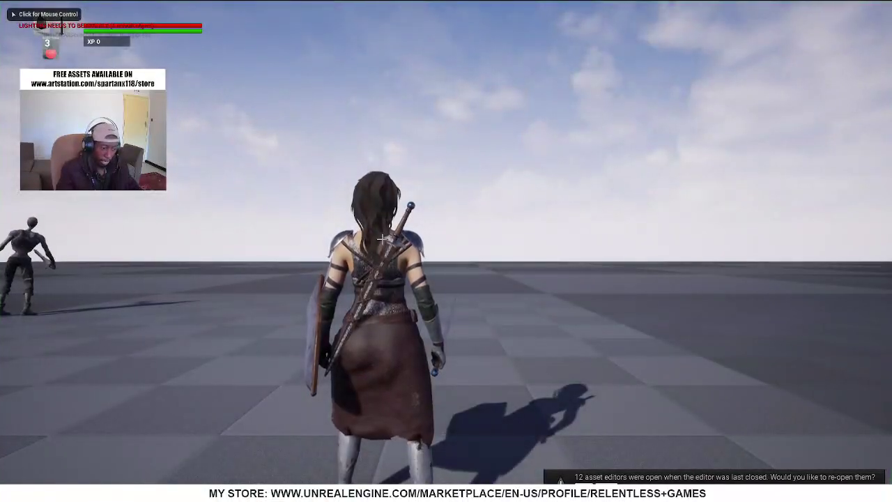
key(w)
key(d)
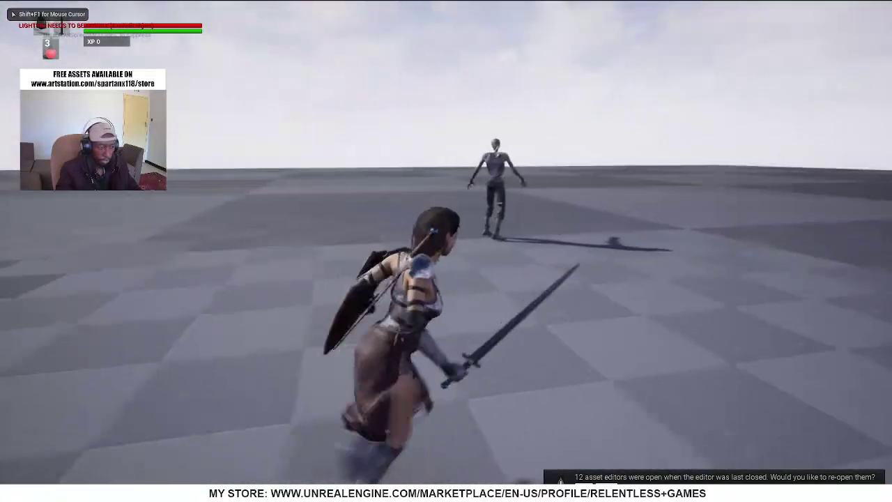
key(w)
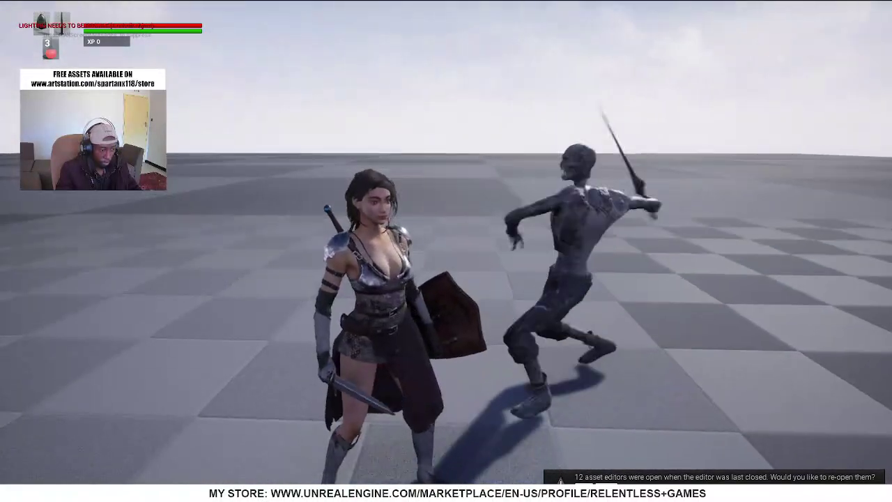
key(a)
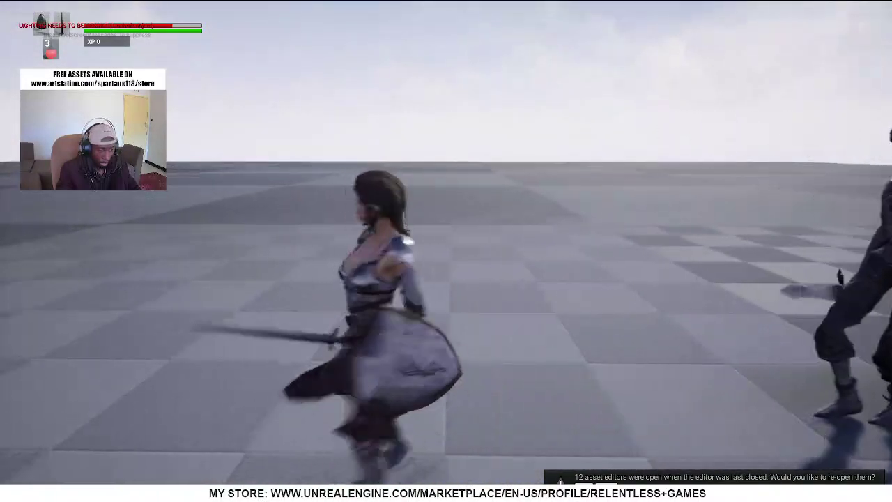
key(w)
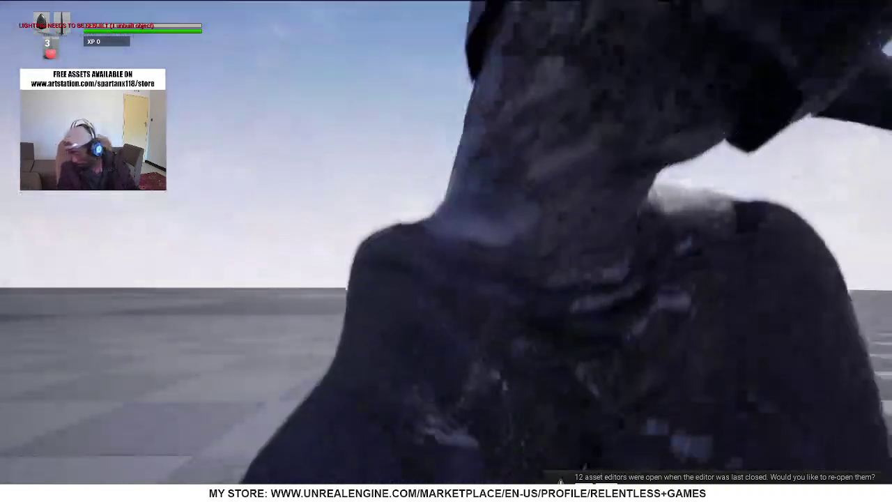
key(Escape)
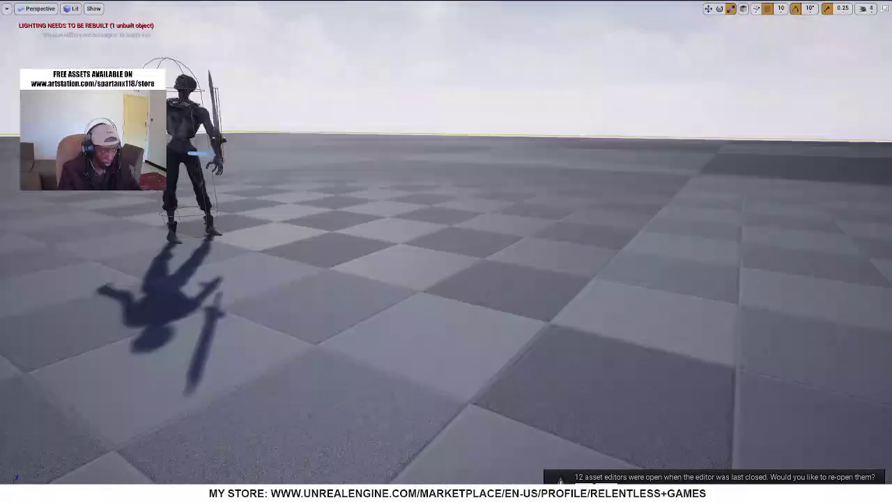
- Exit the full-screen view, select the zombie in the level, and undo its accidental scaling
right_drag(446, 251, 345, 206)
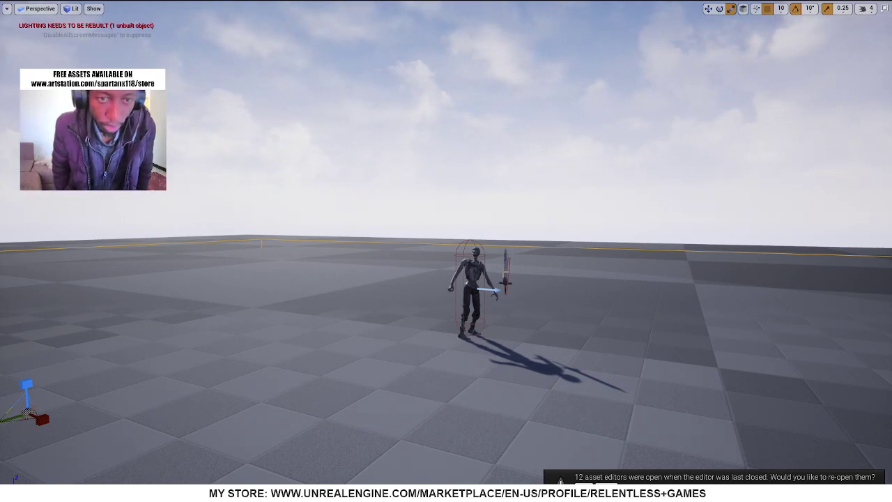
right_drag(563, 54, 522, 66)
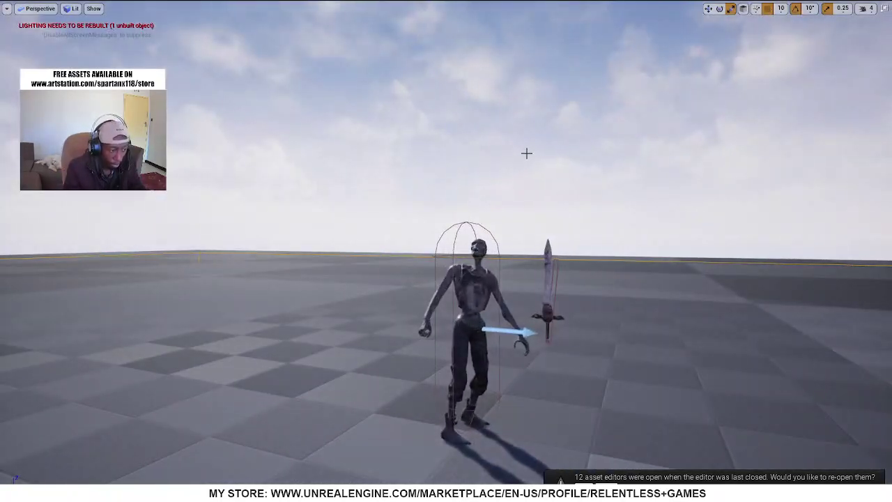
key(F11)
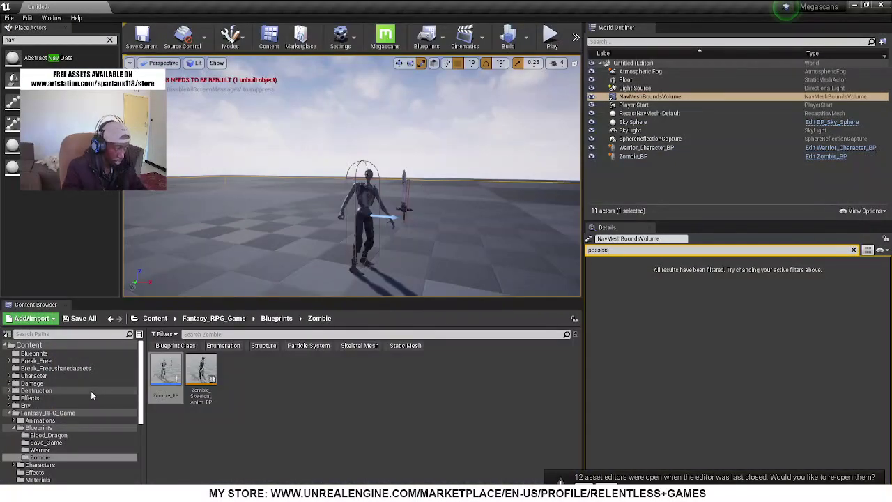
click(364, 183)
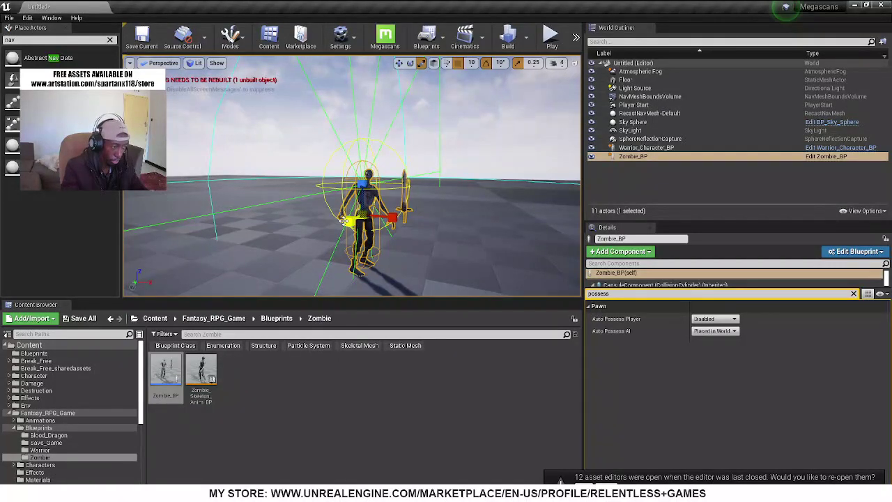
right_drag(422, 206, 374, 208)
key(ctrl+z)
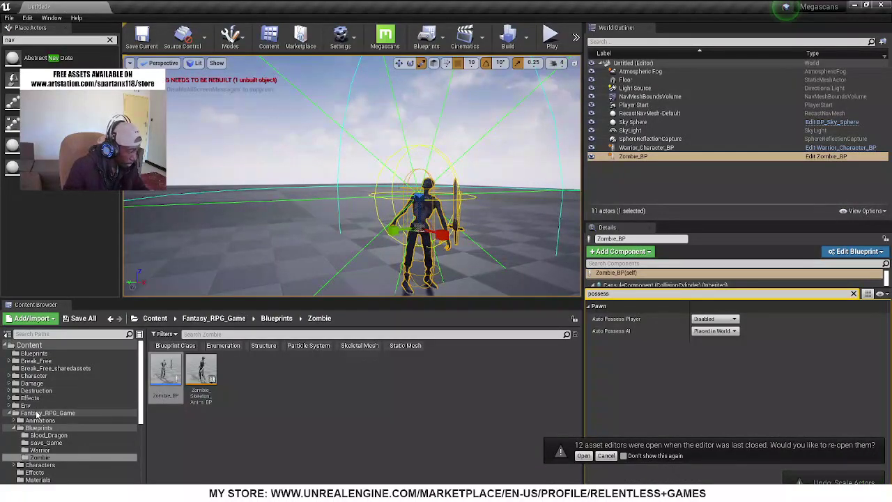
- Open the Sevarog Animations folder under ParagonSevarog/Characters/Heroes in the project content
scroll(42, 417, down, 5)
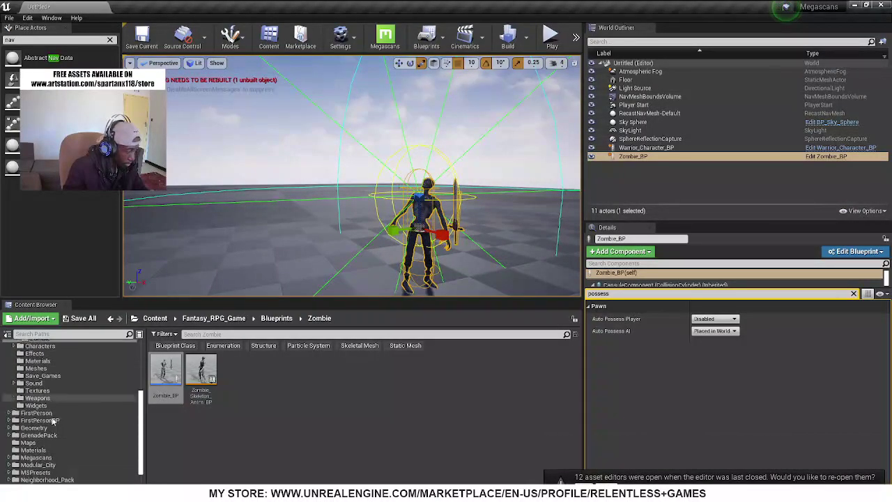
scroll(42, 418, down, 2)
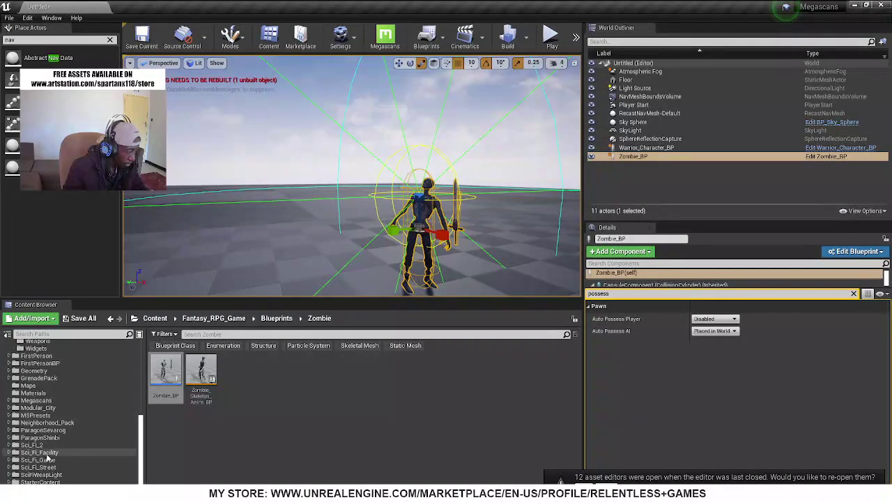
click(49, 431)
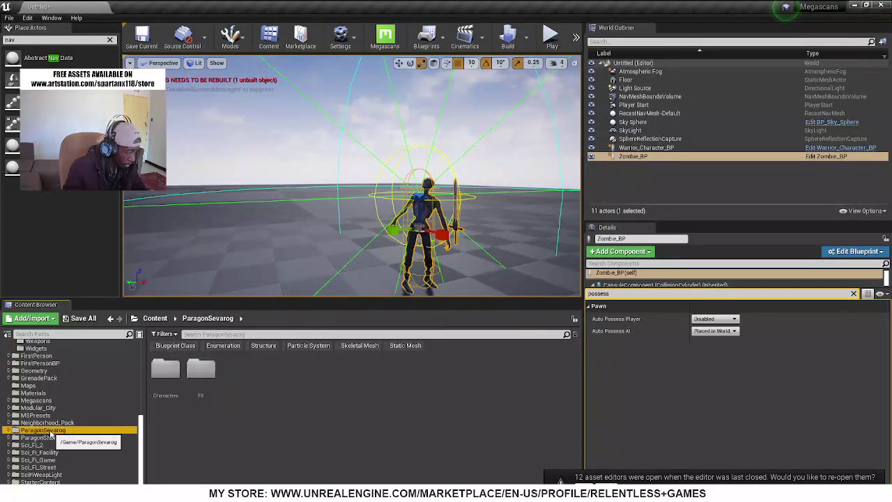
double_click(166, 372)
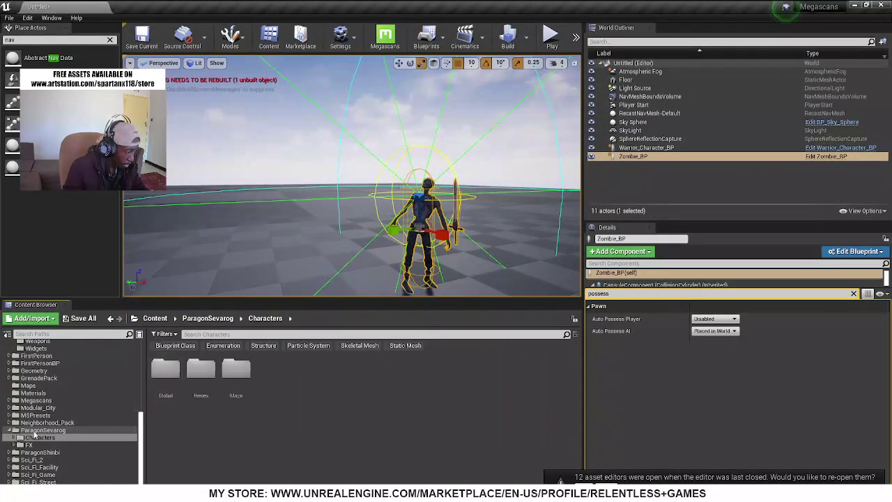
double_click(205, 382)
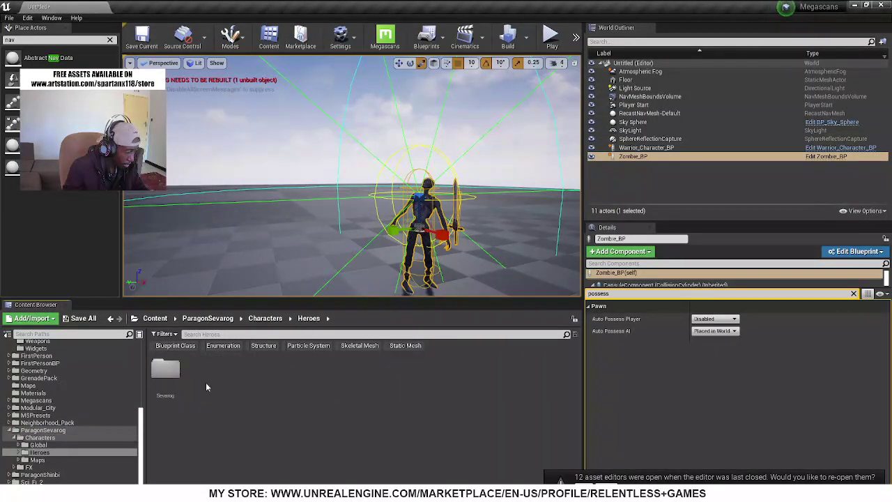
double_click(165, 372)
double_click(165, 371)
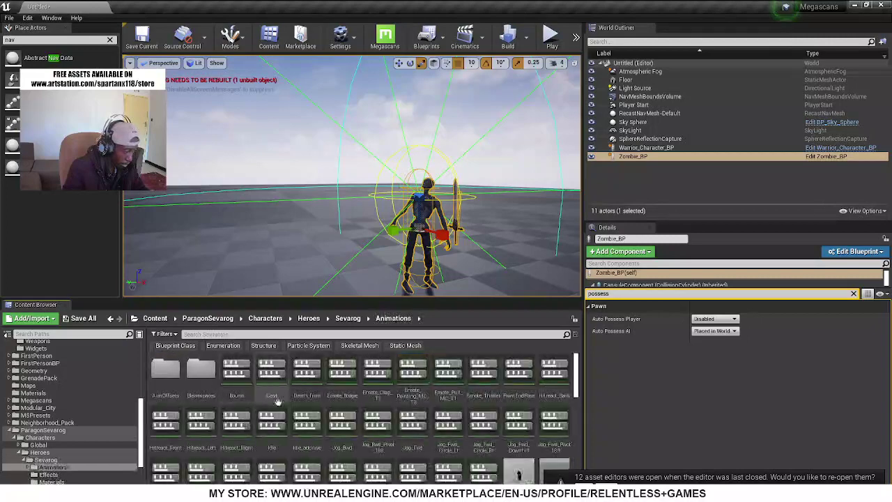
- Look through the Sevarog animations for a forward movement and filter them by "fwd"
scroll(450, 426, down, 3)
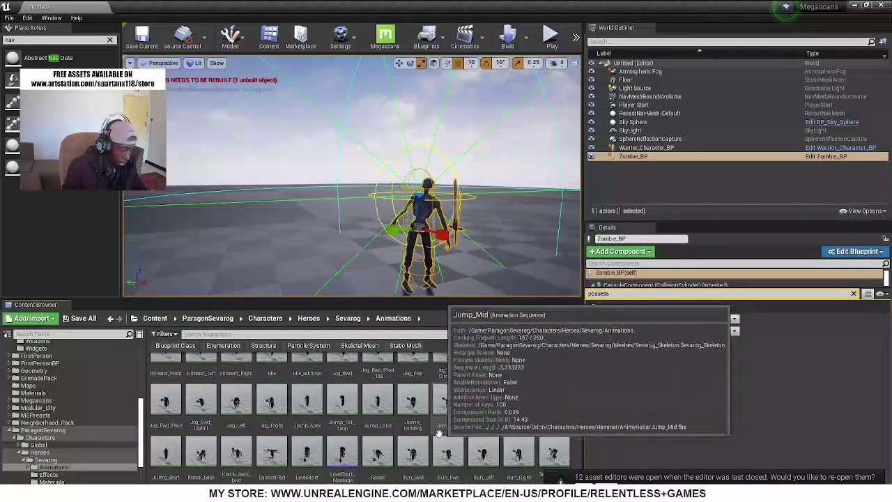
scroll(426, 432, down, 1)
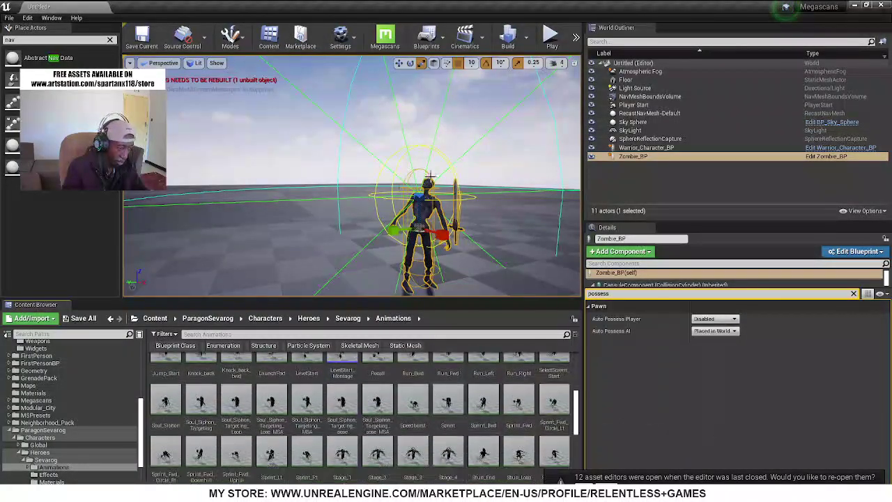
key(w)
mouse_move(482, 208)
right_down()
mouse_move(466, 212)
mouse_move(496, 215)
mouse_move(474, 213)
mouse_move(482, 208)
right_up()
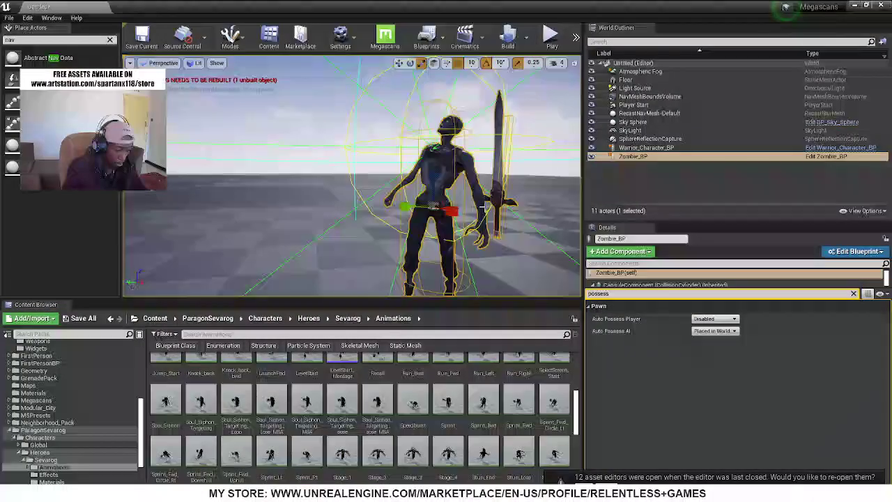
click(456, 404)
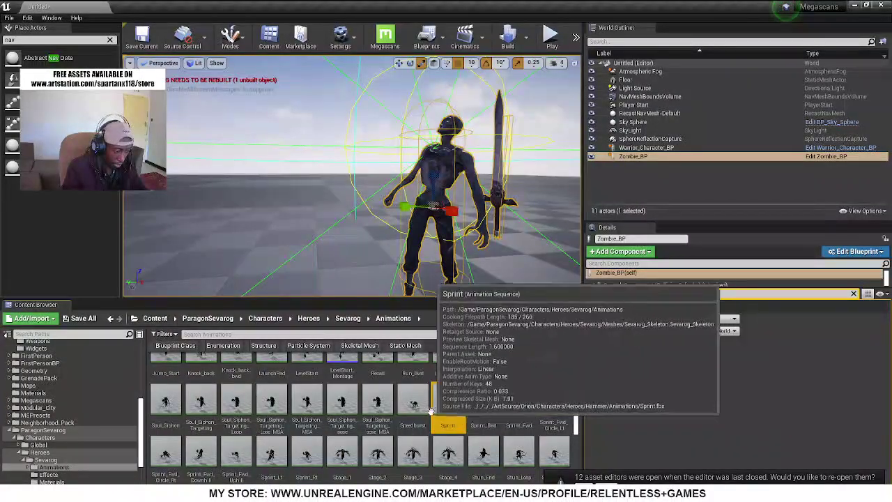
click(276, 335)
text(fwd)
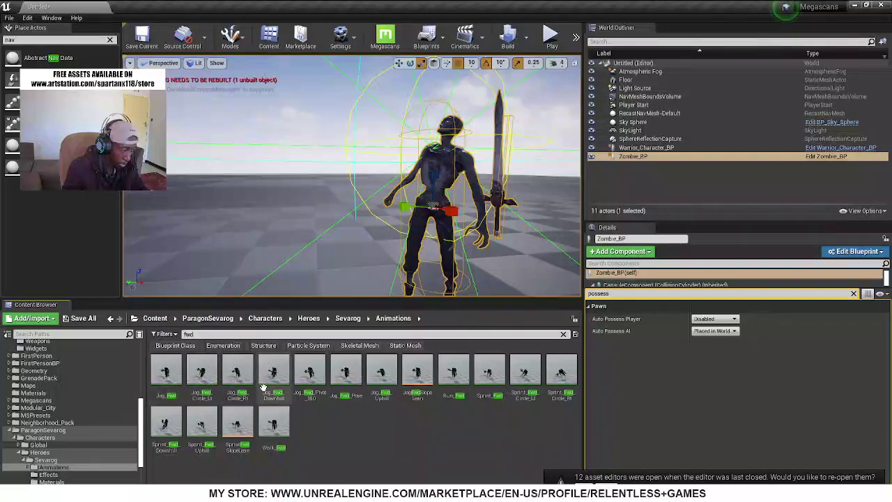
- Open the Jog_Fwd animation in a maximized editor and view the Sevarog character from the front
double_click(170, 375)
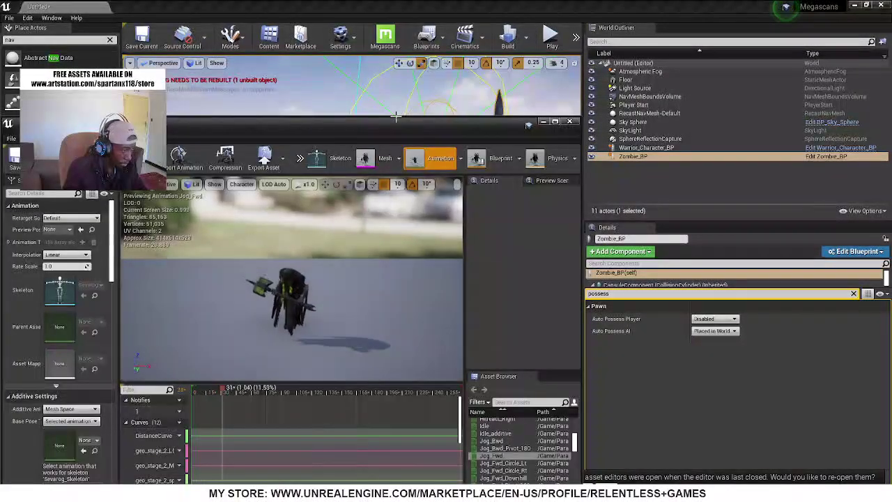
double_click(393, 129)
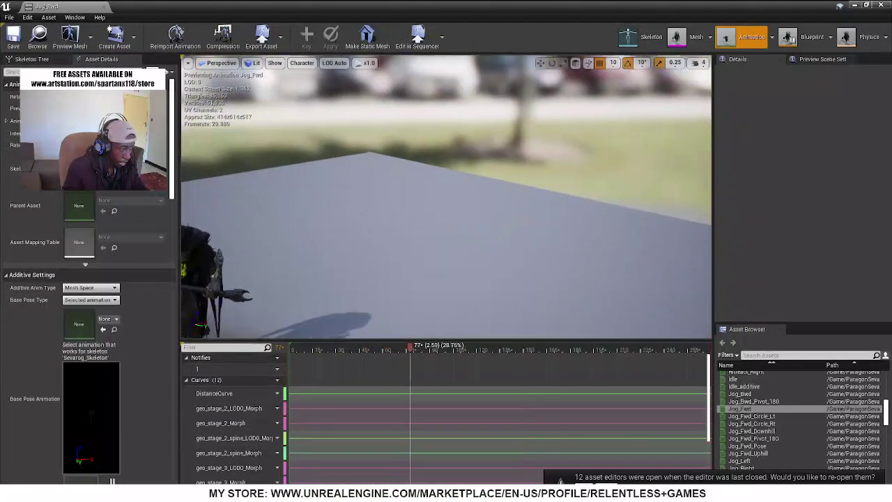
right_drag(296, 235, 294, 206)
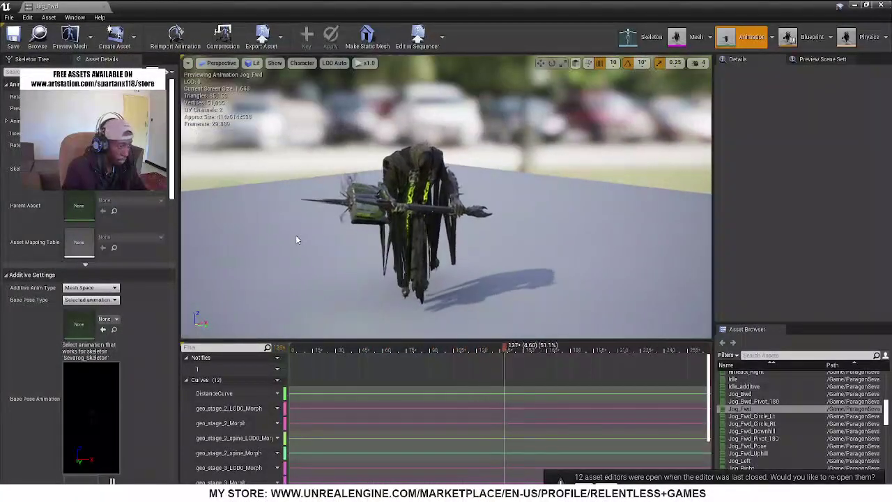
- Clear the zombie's "possess" property filter and locate its Zombie_SK skeletal mesh in the project content, keeping the animation editor aside
drag(314, 6, 216, 302)
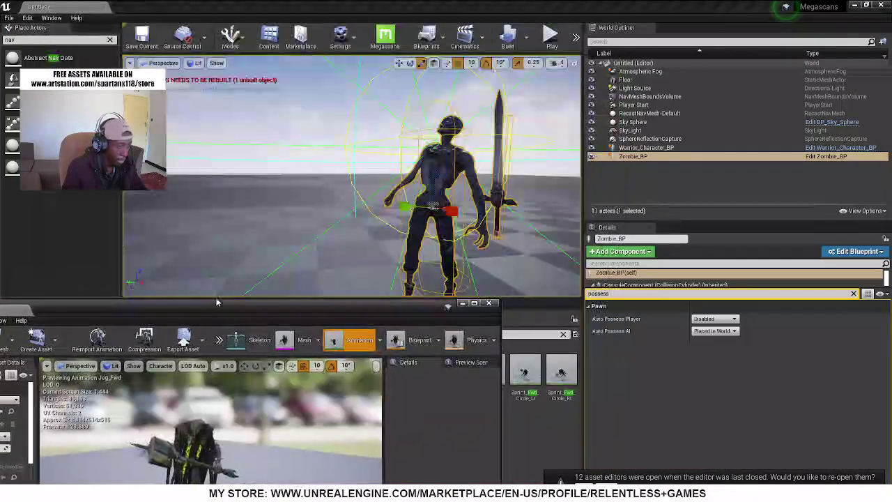
click(854, 293)
scroll(740, 387, down, 2)
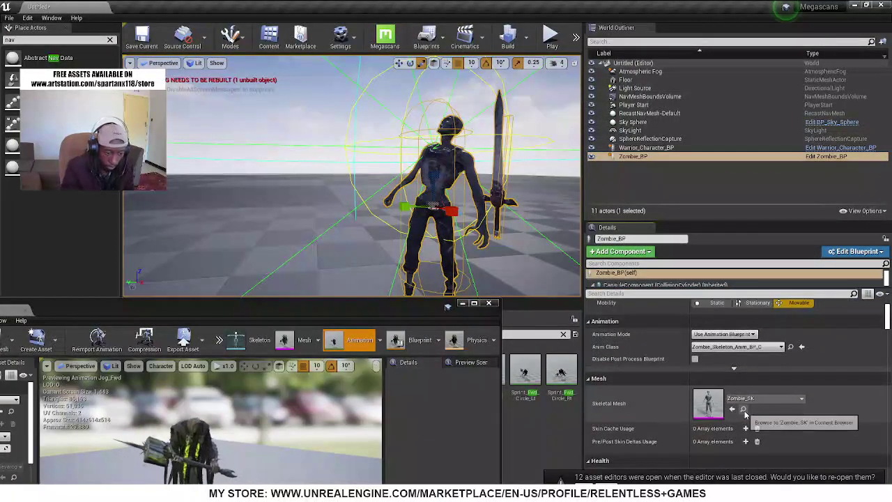
drag(291, 306, 650, 267)
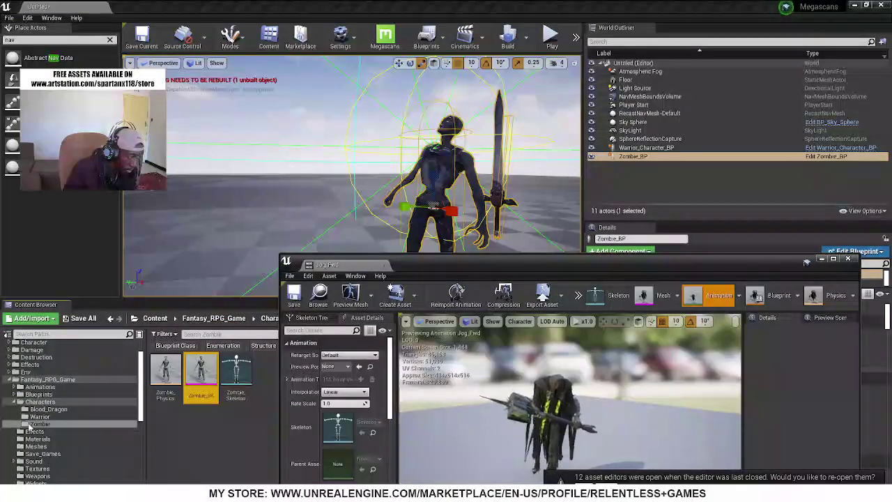
- Open the zombie's Root_Motion folder under Fantasy_RPG_Game/Animations in the project content
click(41, 387)
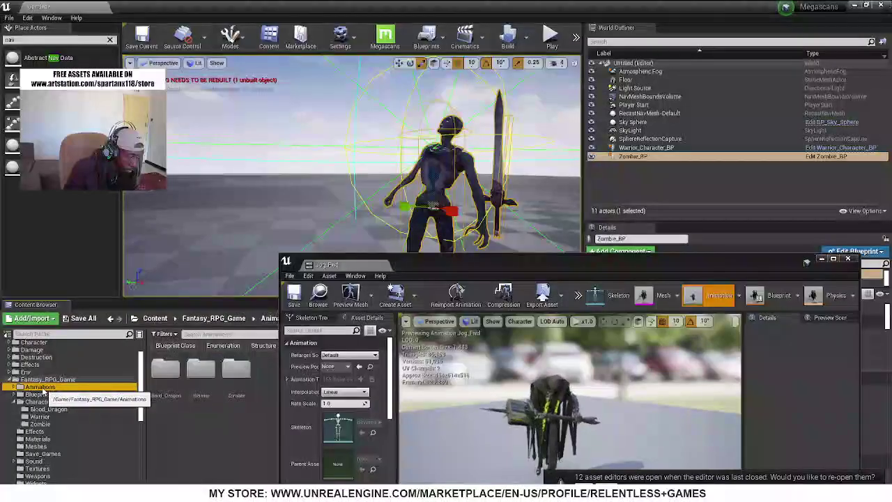
double_click(237, 368)
click(163, 386)
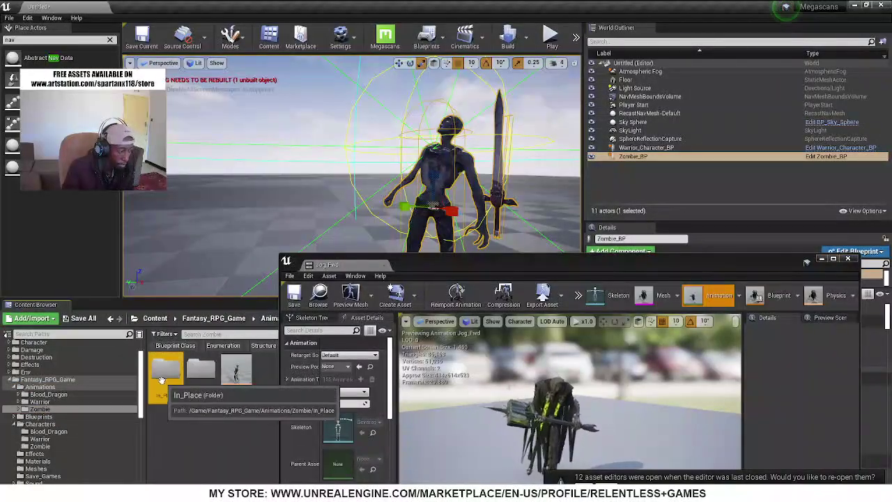
double_click(200, 376)
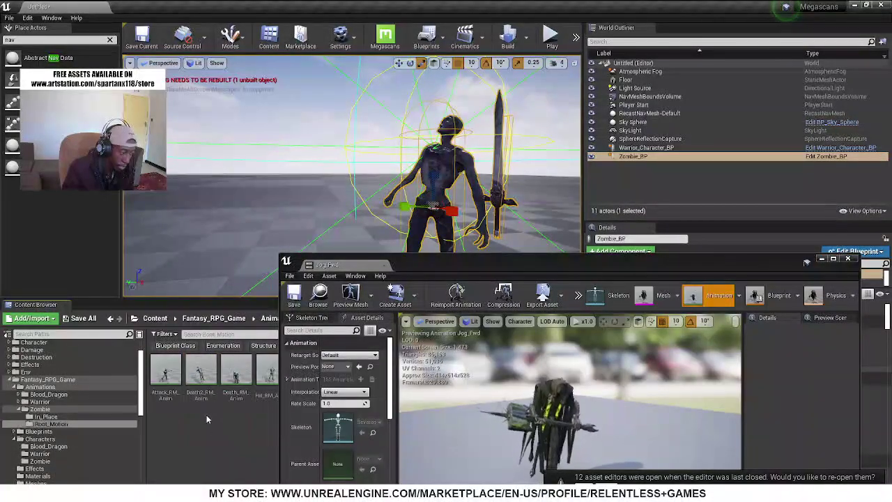
- Open the zombie's Walk_Forward_RM_Anim animation in a maximized editor, uncovering the project content first
drag(598, 261, 469, 421)
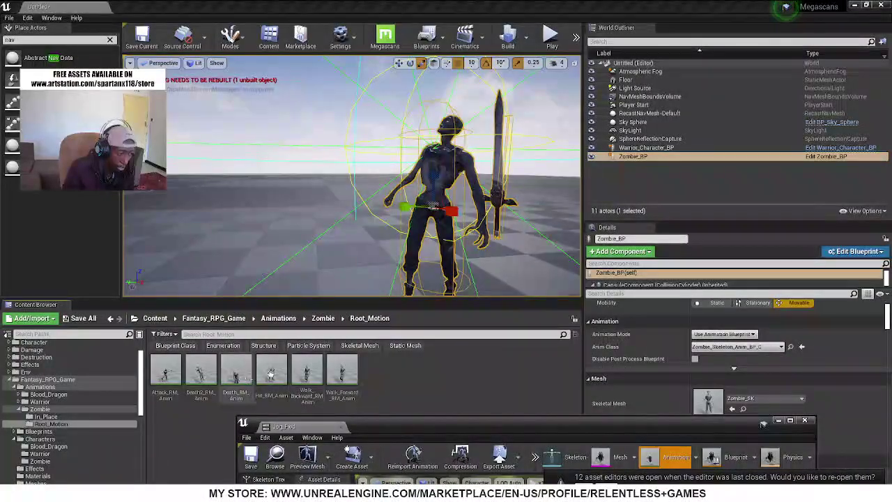
double_click(343, 373)
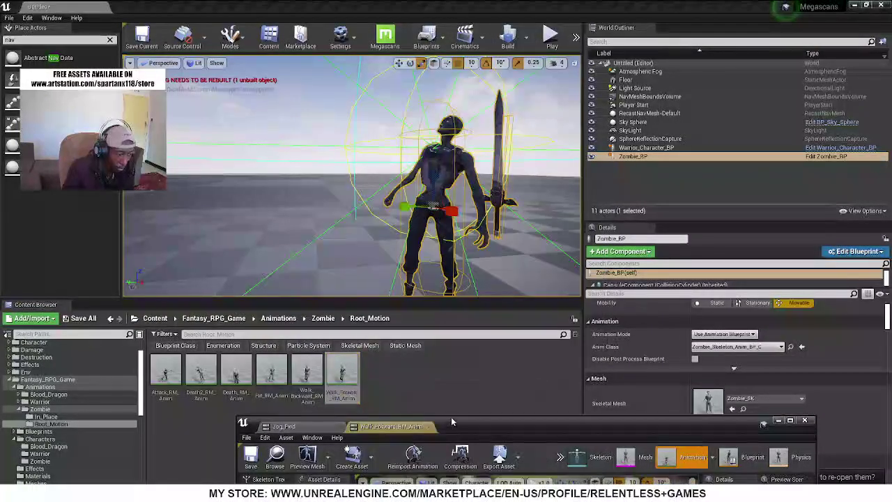
double_click(472, 426)
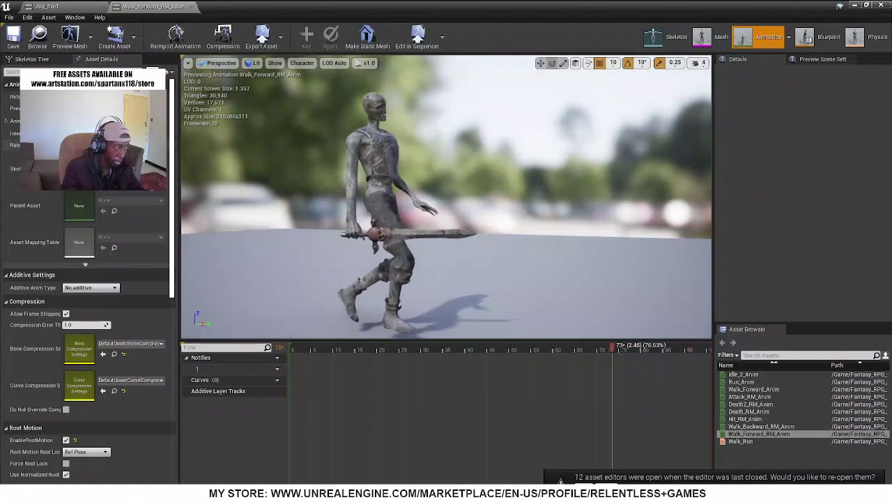
- Turn EnableRootMotion off and back on for Walk_Forward_RM_Anim to compare how the zombie walks in the preview
scroll(32, 195, down, 3)
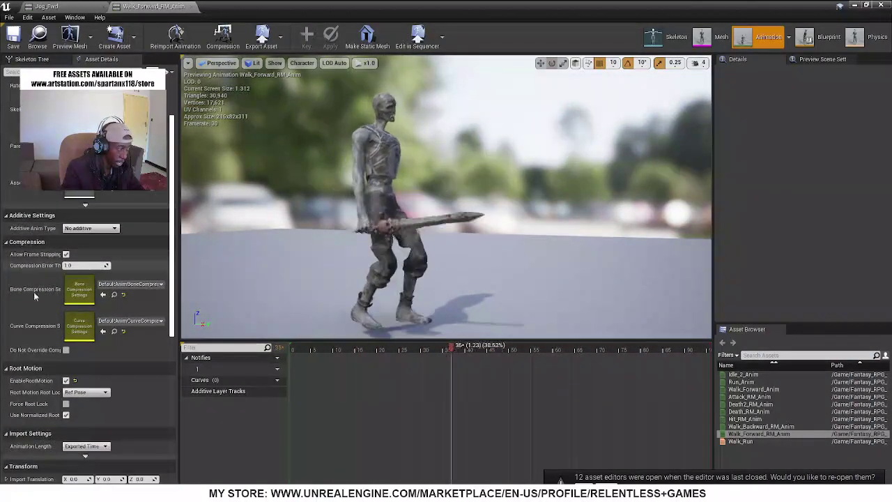
scroll(34, 338, down, 1)
click(66, 337)
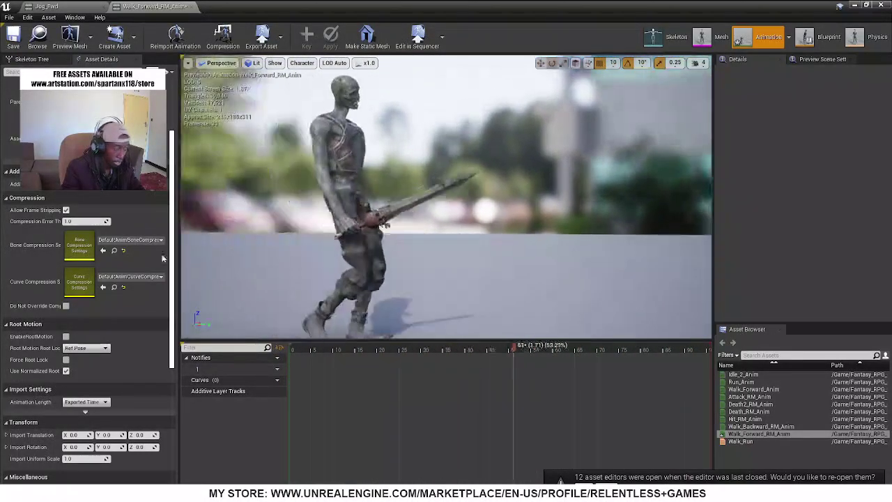
click(66, 336)
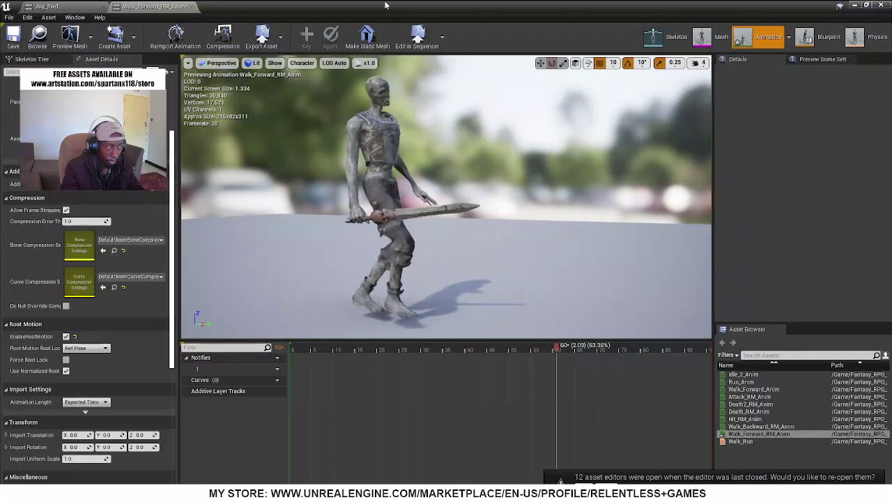
- Return to the Root_Motion folder and open the zombie's Attack_RM_Anim in a maximized editor
drag(446, 6, 492, 289)
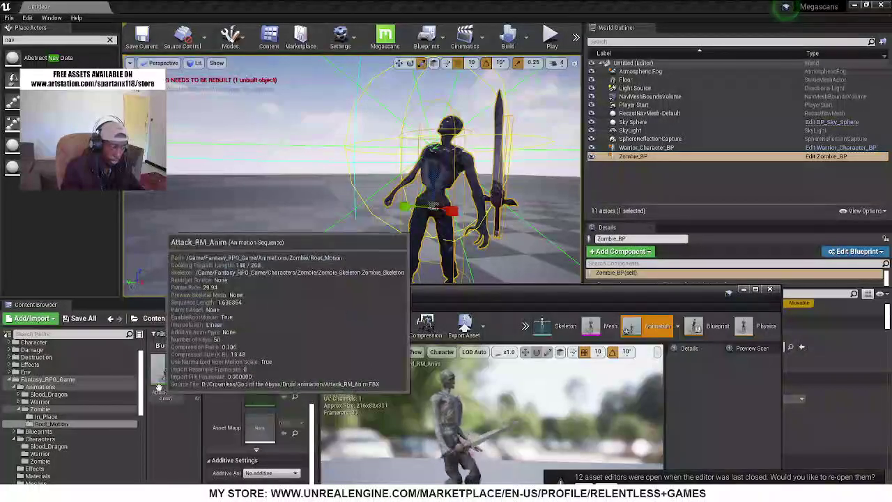
double_click(165, 374)
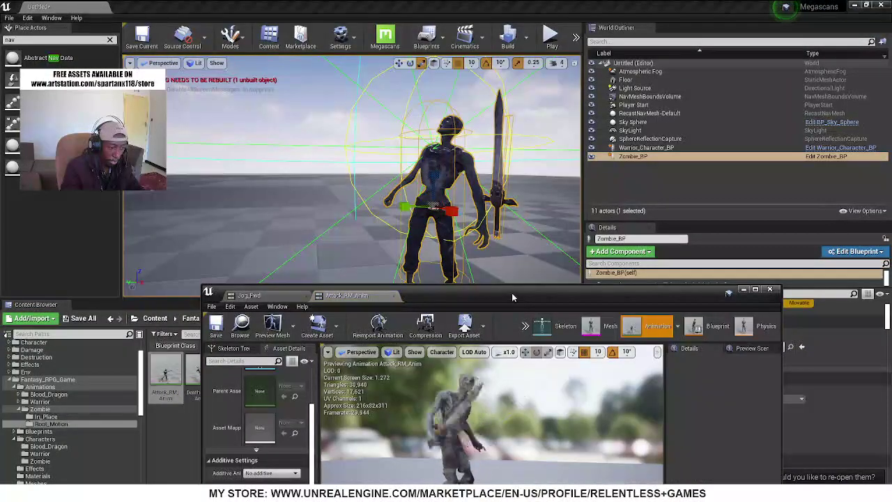
double_click(511, 299)
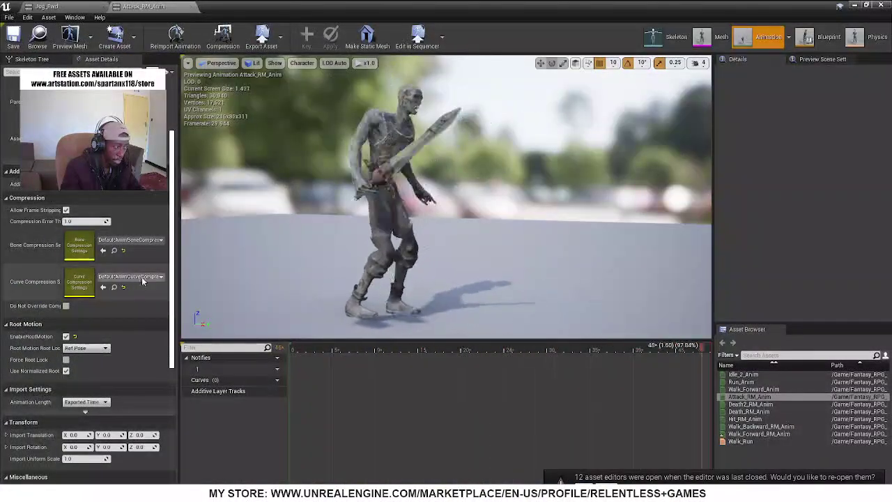
- Switch EnableRootMotion off and back on for Attack_RM_Anim to compare the attack's forward movement
scroll(175, 288, down, 1)
scroll(174, 292, down, 3)
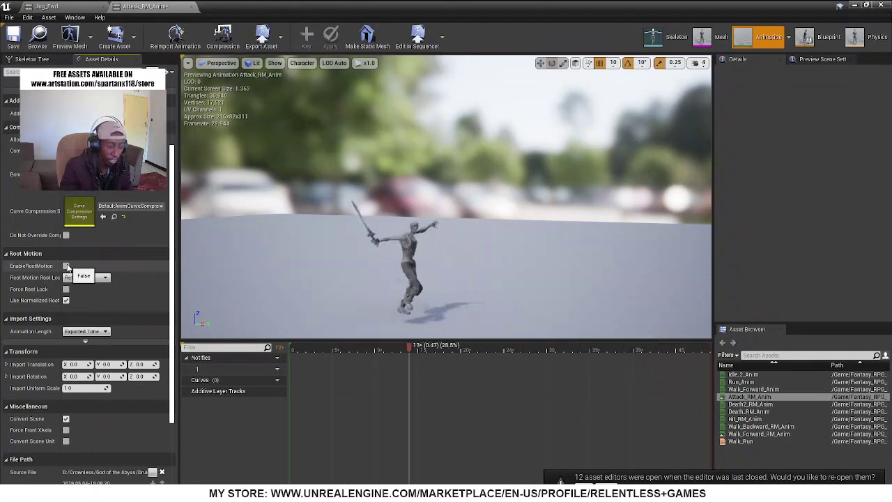
click(66, 266)
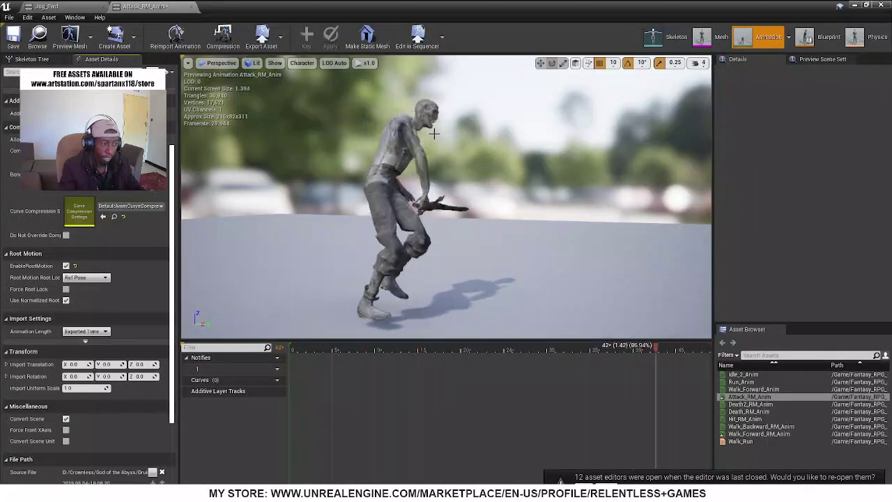
- Minimize the animation editor and play-test the level, running the warrior around the zombie to observe its walk and attack, and end the session
drag(518, 5, 511, 177)
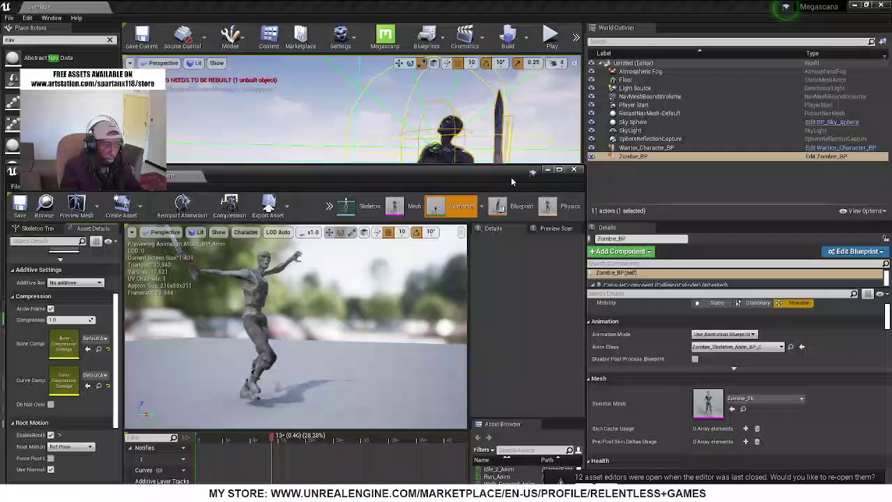
click(550, 171)
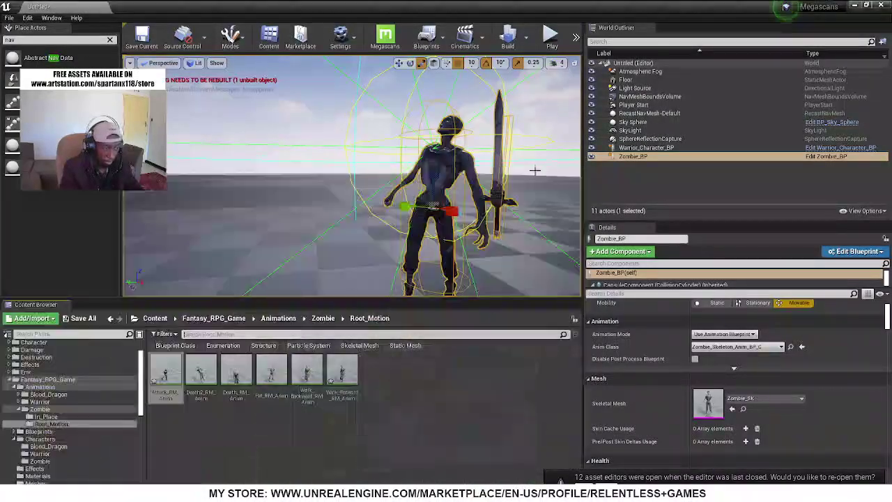
drag(311, 159, 312, 188)
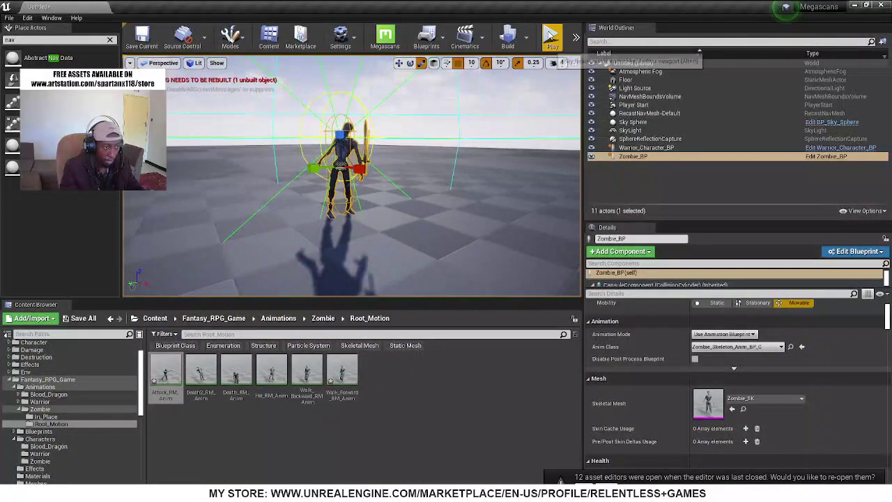
click(551, 39)
click(440, 153)
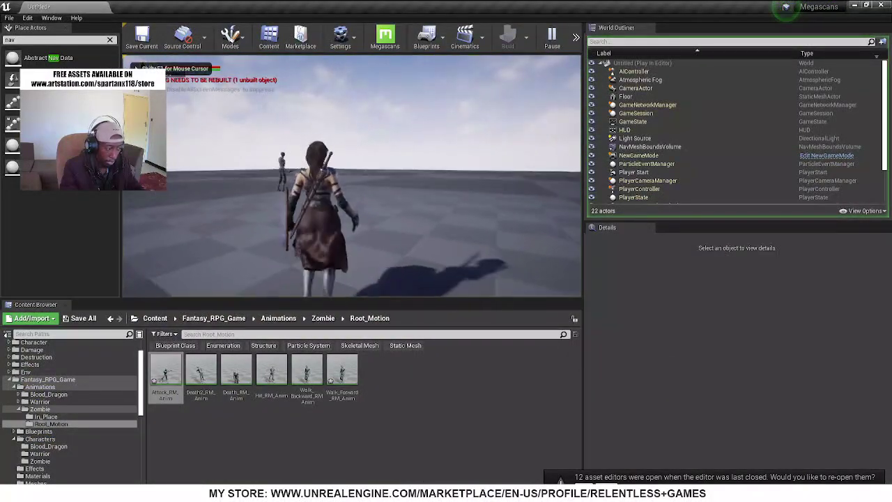
key(w)
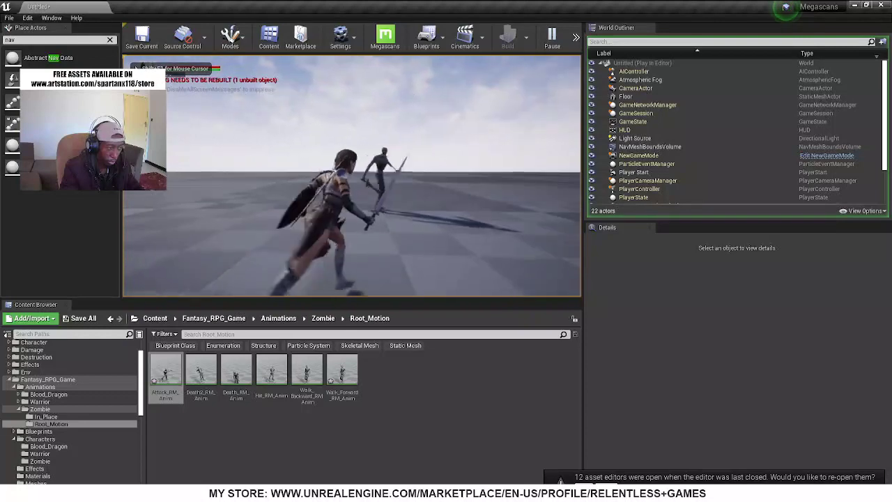
key(s)
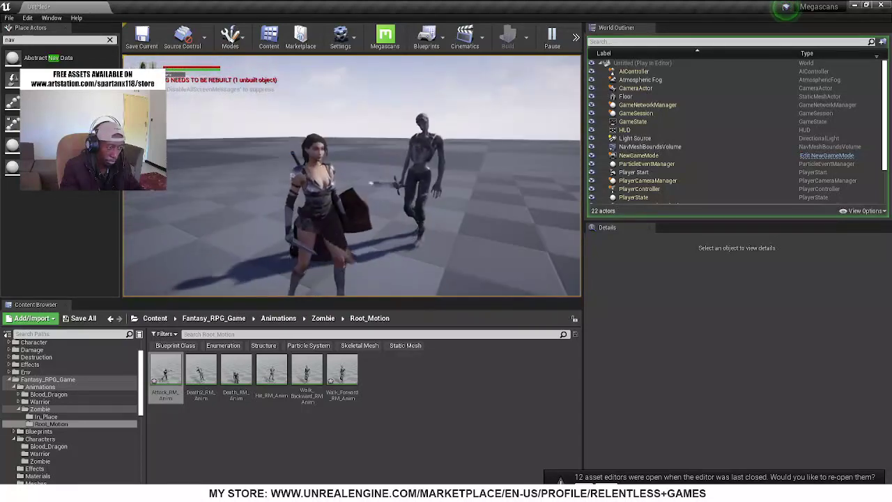
key(w)
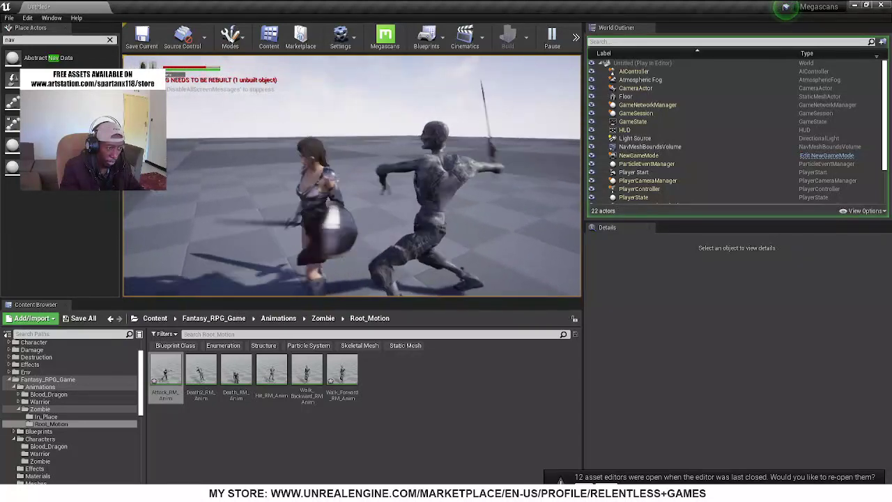
key(s)
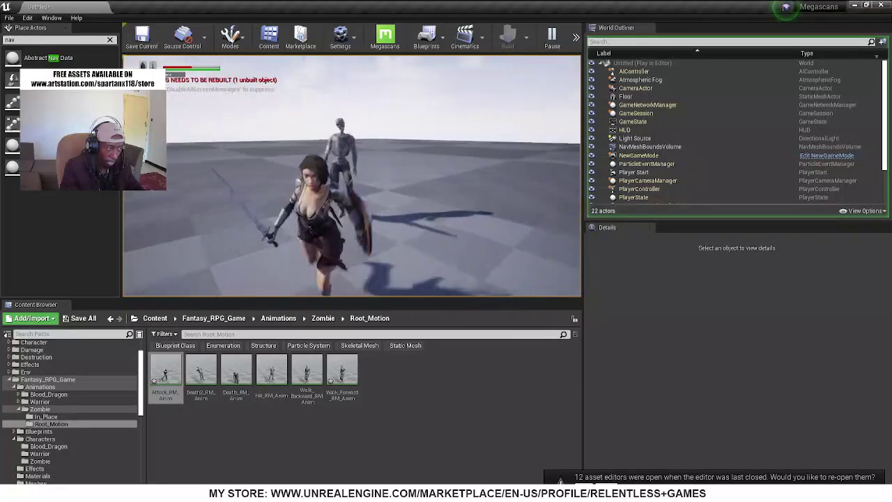
key(w)
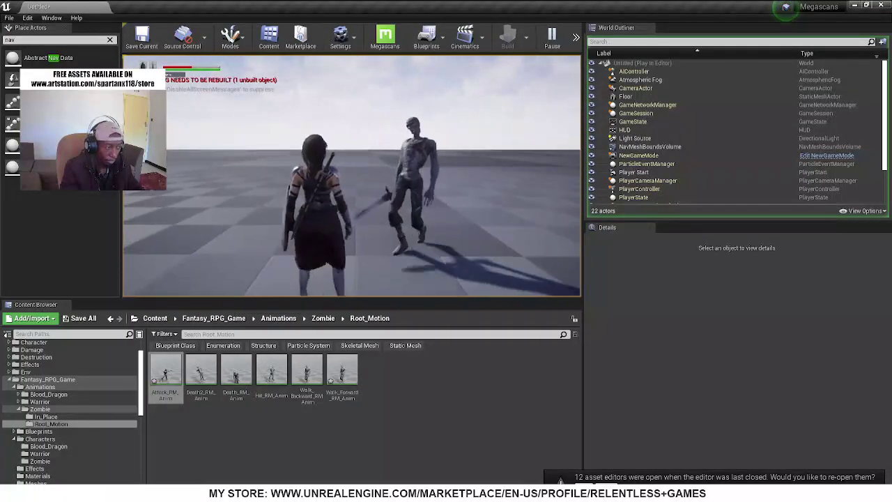
key(Escape)
key(f)
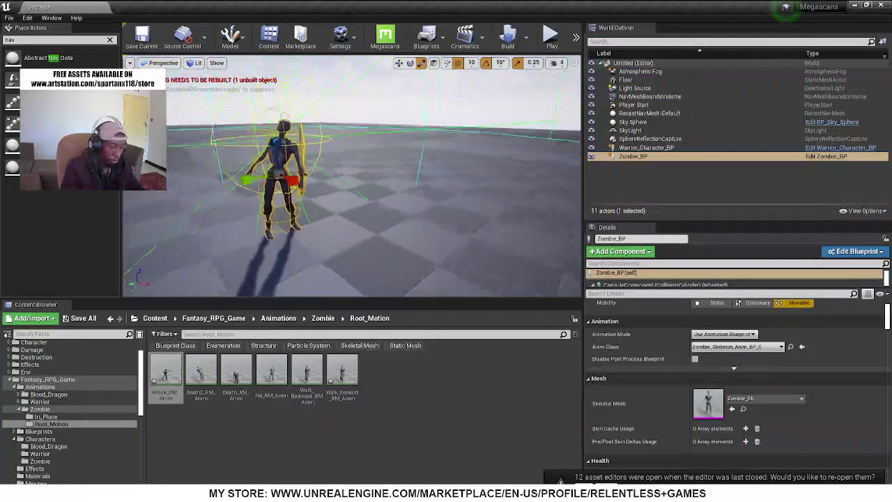
click(9, 18)
mouse_move(74, 315)
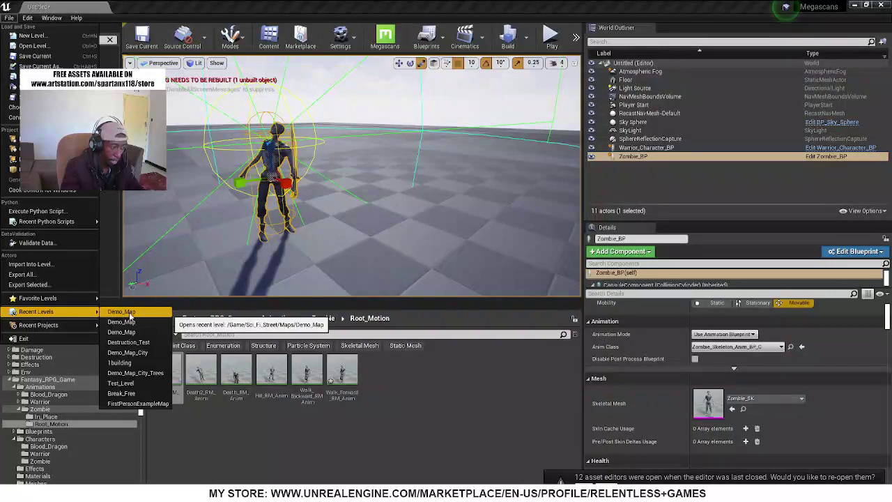
right_drag(307, 131, 285, 169)
key(s)
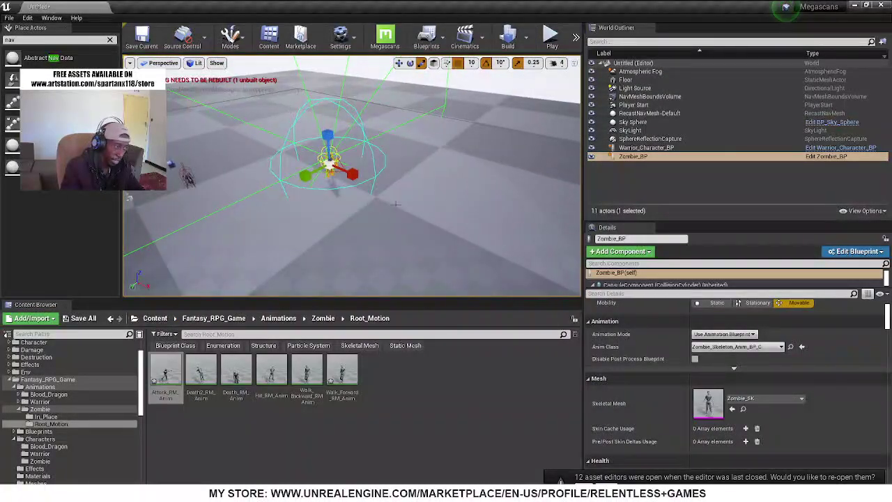
- Open the recently used Demo_Map level from Sci_Fi_Street/Maps
click(9, 18)
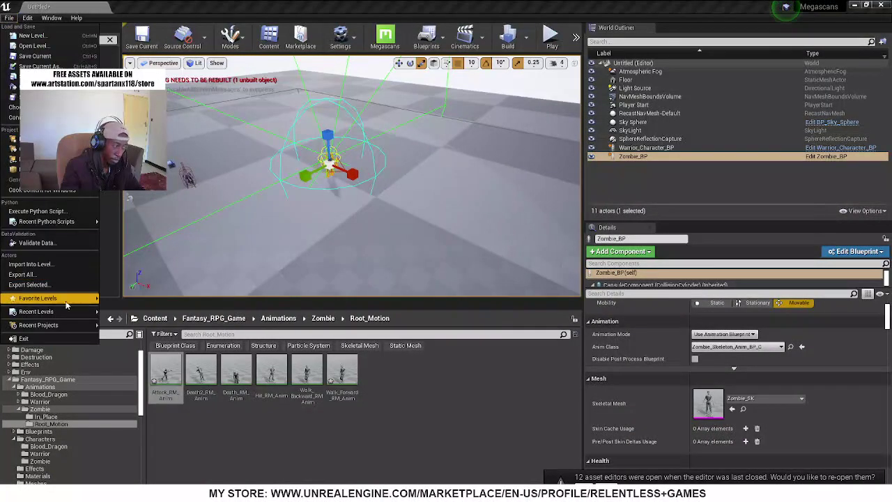
mouse_move(72, 313)
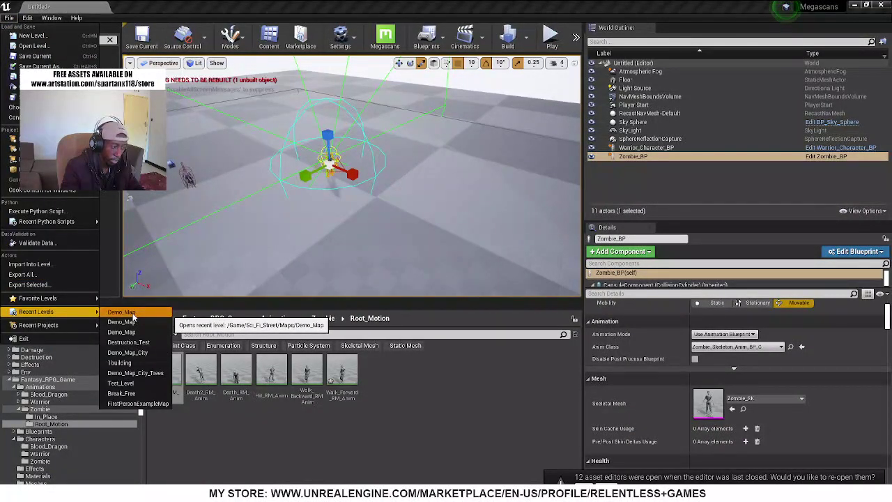
click(129, 314)
click(533, 342)
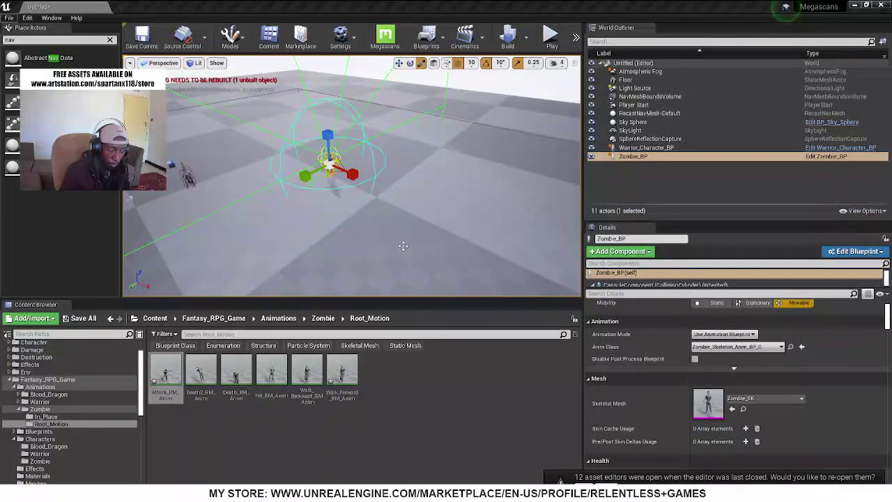
mouse_move(401, 254)
right_down()
mouse_move(405, 226)
mouse_move(380, 210)
mouse_move(394, 200)
mouse_move(396, 180)
mouse_move(401, 212)
mouse_move(398, 205)
mouse_move(408, 205)
mouse_move(398, 255)
right_up()
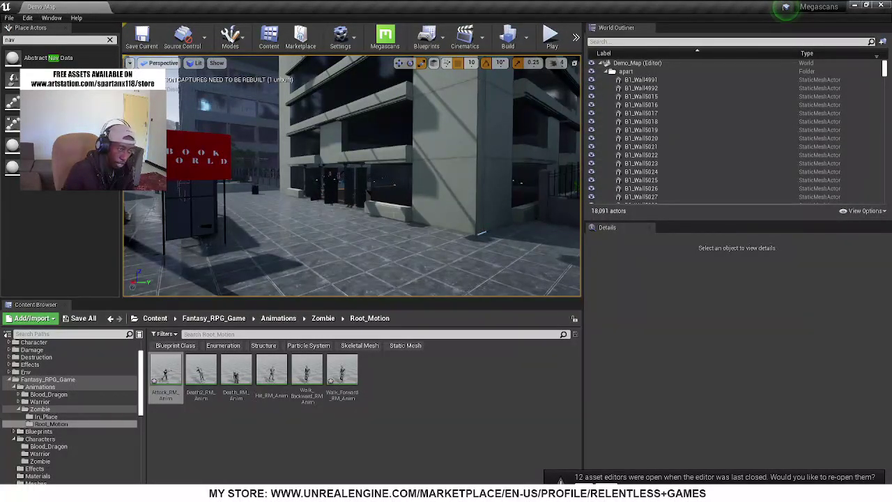
- Open the project's NewGameMode for editing and maximize its editor to show the class defaults
click(427, 42)
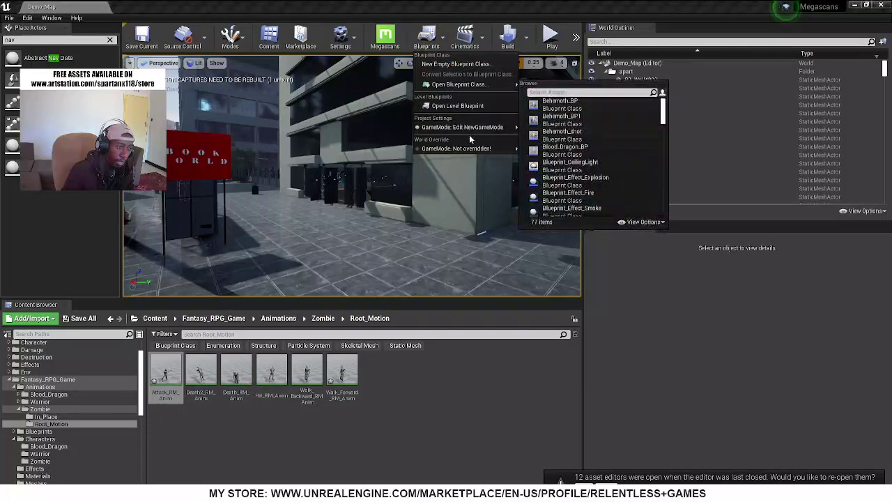
mouse_move(441, 128)
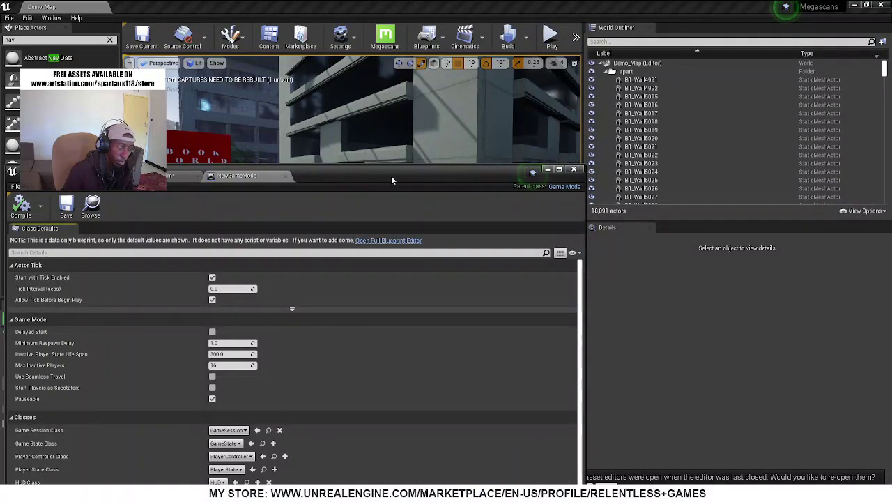
drag(392, 181, 438, 1)
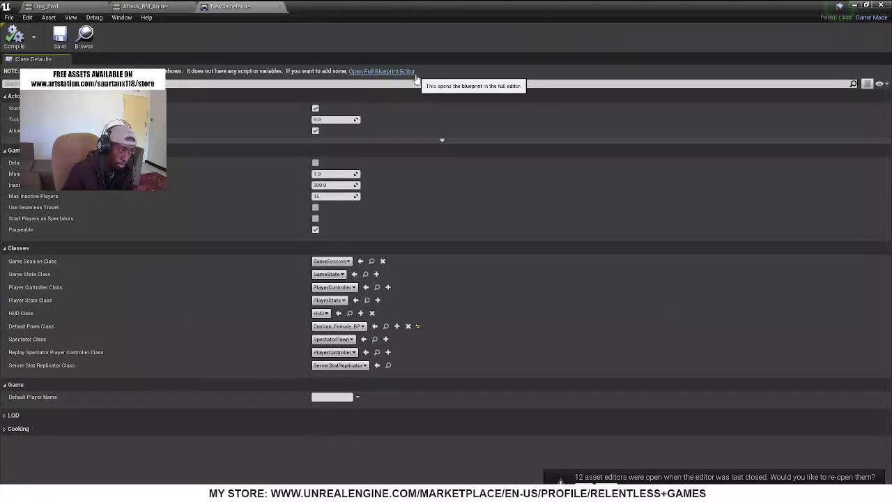
drag(357, 5, 410, 169)
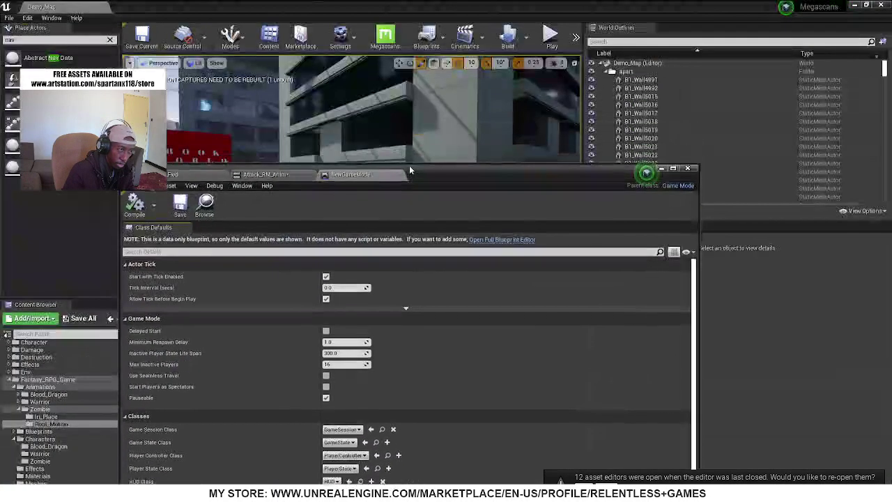
double_click(409, 168)
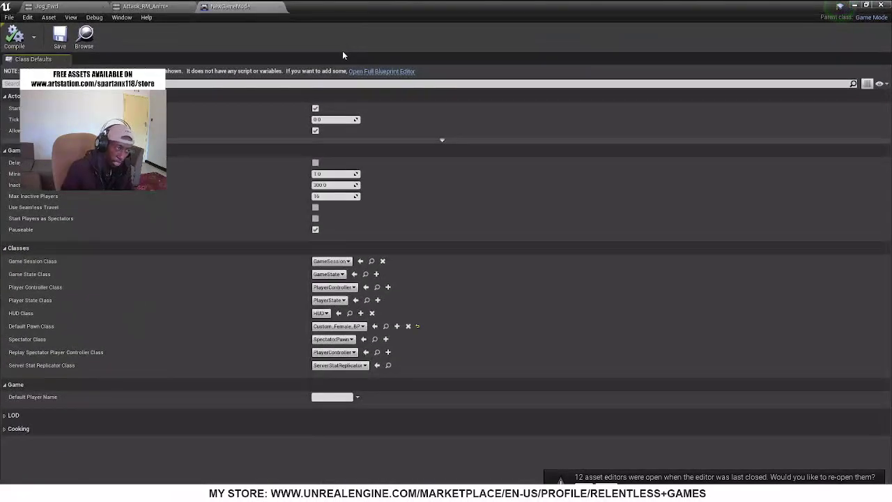
- Delete the Custom_Female_BP14 character standing in the Demo_Map level
click(335, 326)
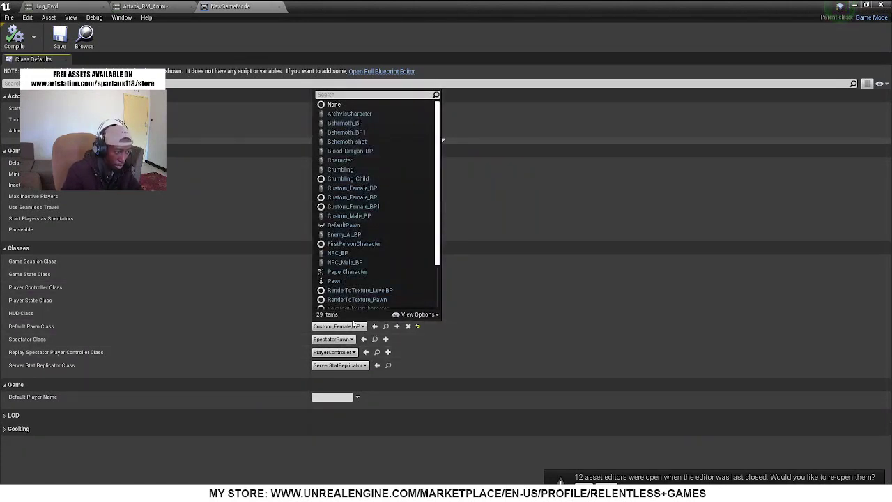
click(348, 331)
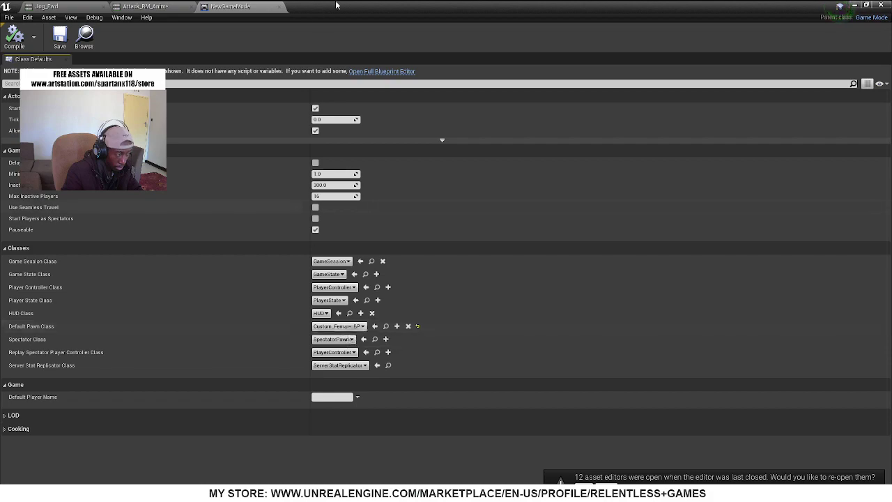
drag(349, 7, 387, 319)
right_drag(352, 177, 460, 213)
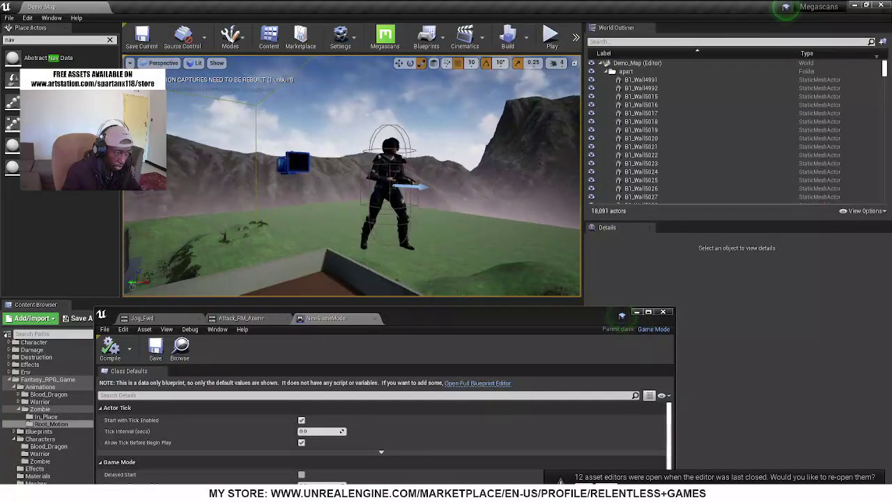
click(391, 182)
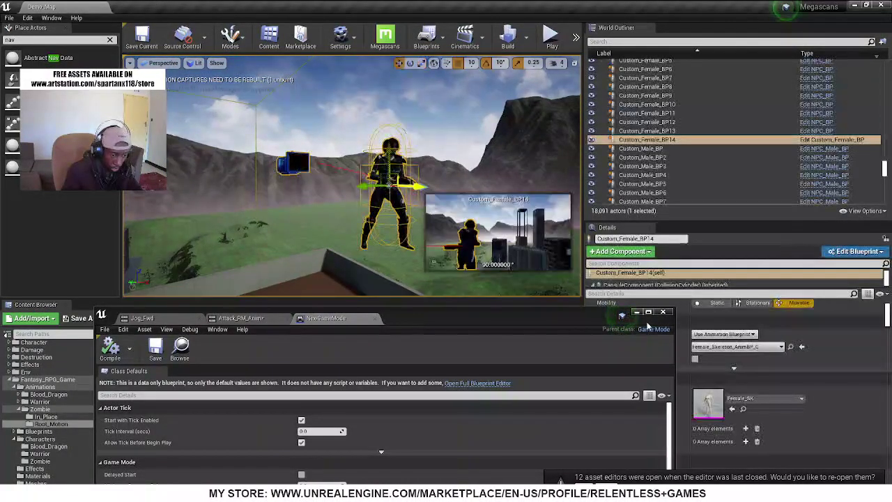
click(638, 313)
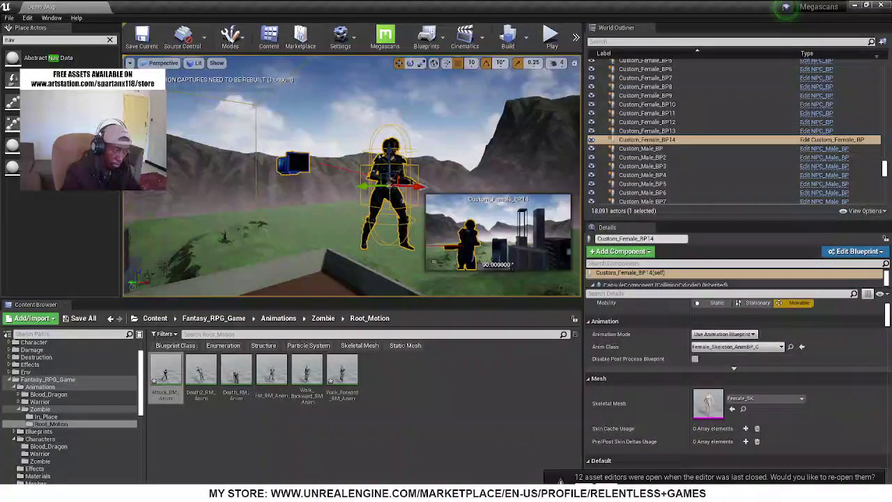
right_drag(380, 188, 408, 203)
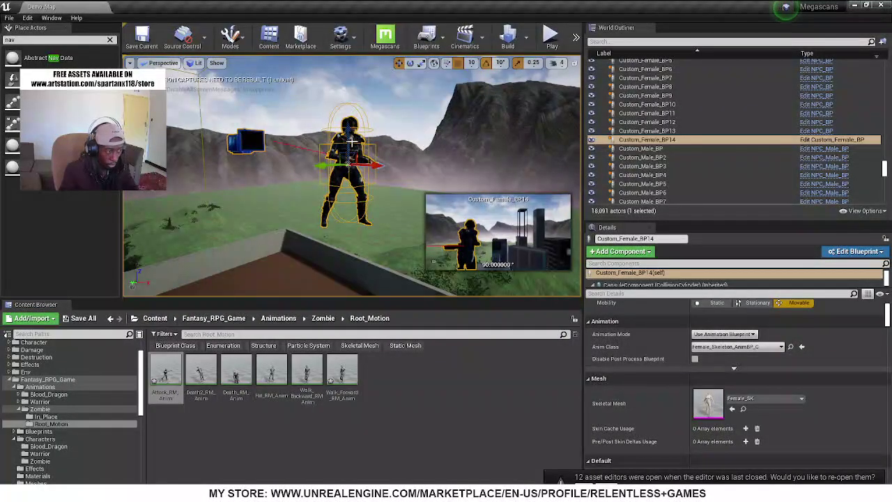
key(Delete)
- Reopen the project's NewGameMode and set its Default Pawn Class to Warrior_Character_BP
click(427, 36)
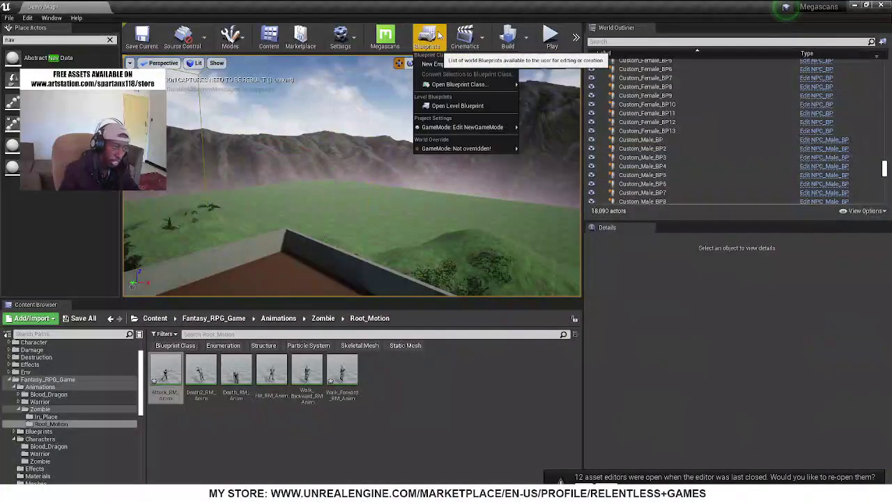
mouse_move(496, 134)
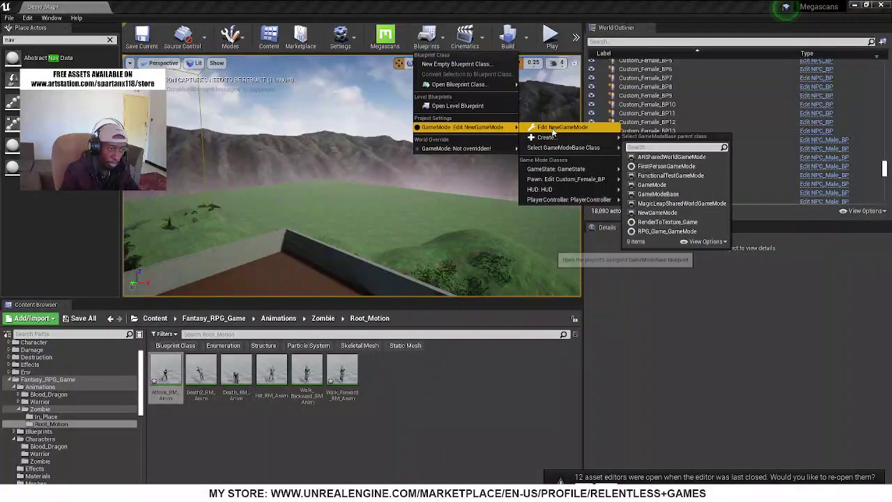
click(562, 126)
double_click(431, 315)
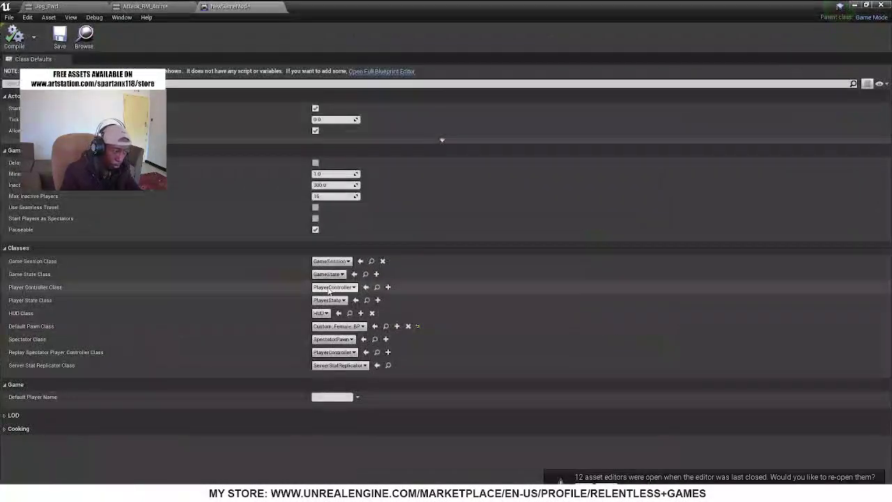
click(338, 327)
text(warr)
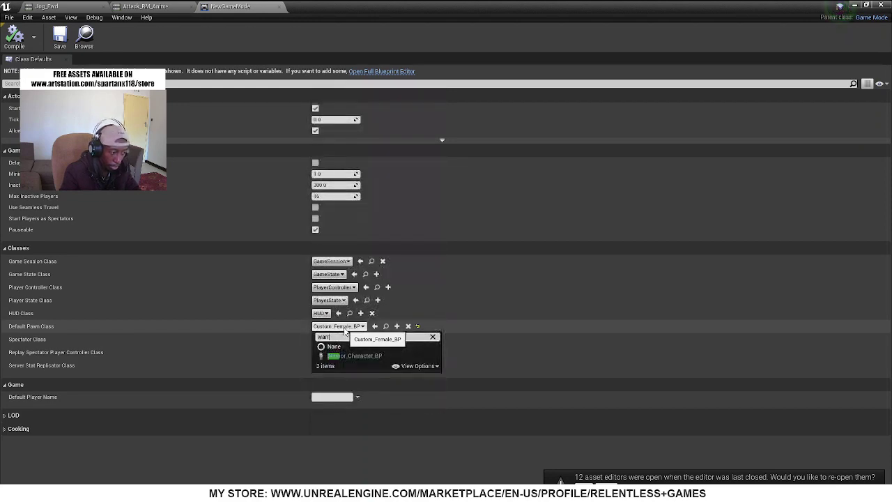
click(354, 355)
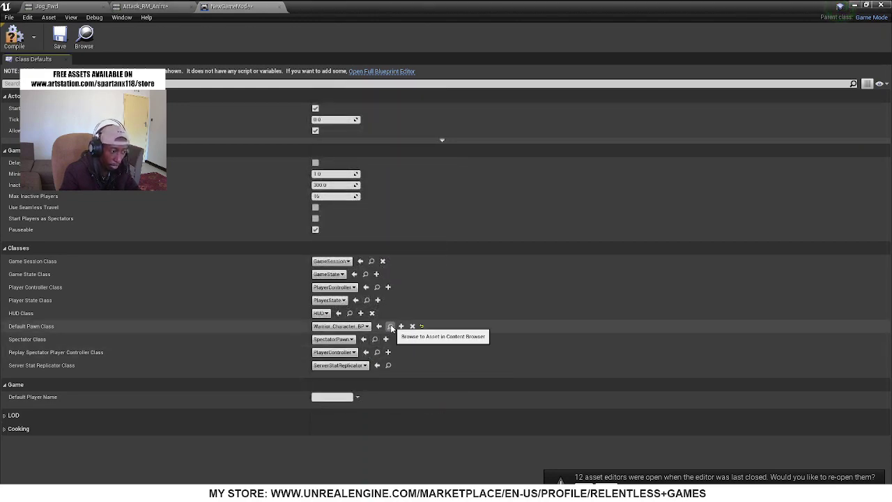
- Locate the Warrior_Character_BP asset from the game mode, open it in a maximized editor, and show the warrior in the viewport
click(391, 327)
drag(449, 6, 355, 443)
double_click(306, 373)
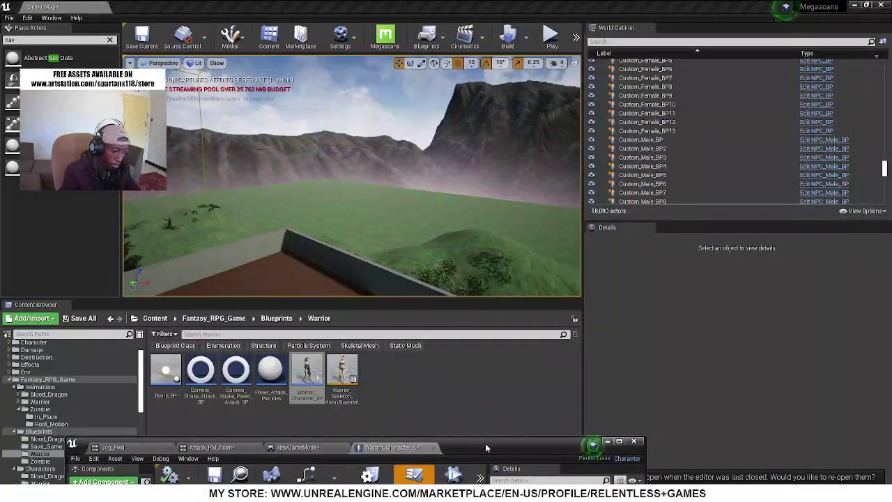
double_click(486, 448)
click(173, 61)
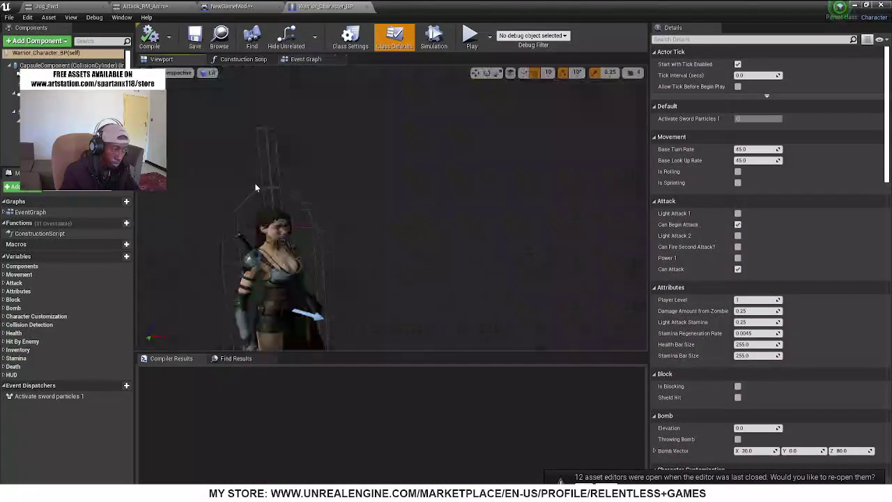
right_drag(396, 167, 320, 242)
- Minimize the blueprint editor and place a Player Start on the paved sidewalk in the city street
click(855, 6)
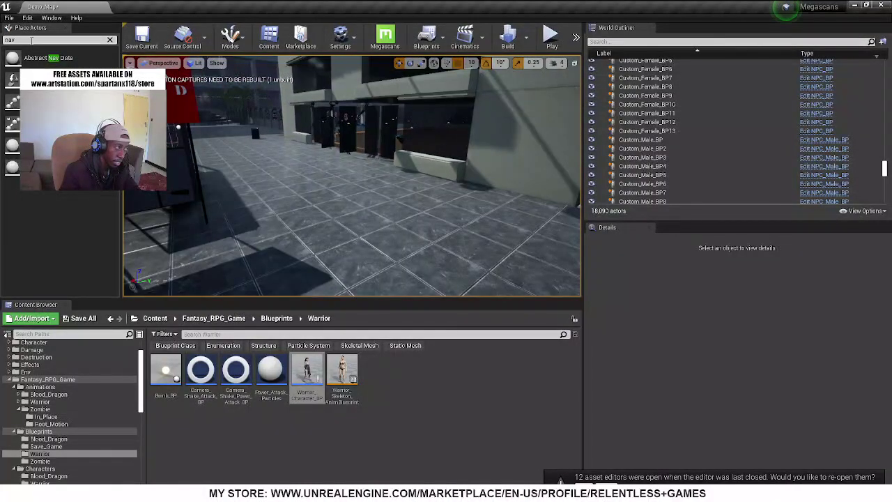
text(start)
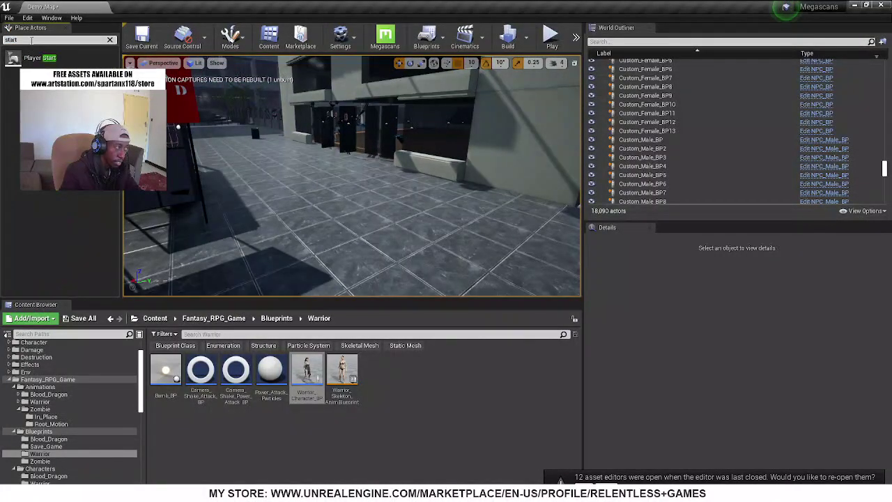
drag(39, 58, 385, 239)
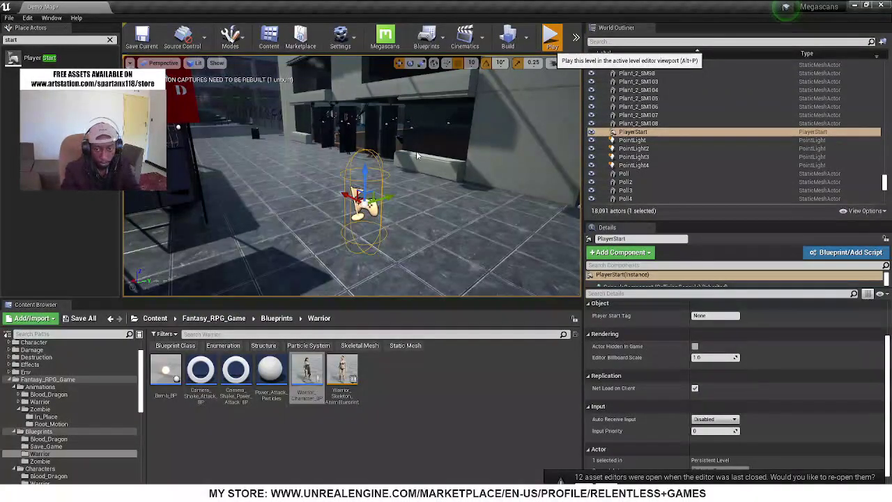
- Play-test the level full screen, running the warrior along the street and across the fountain plaza among the pedestrians, and end the session
key(alt+p)
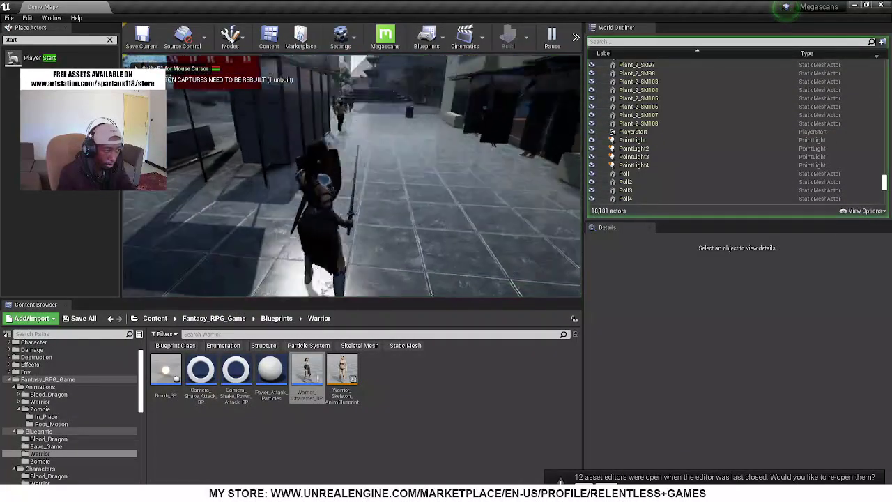
key(F11)
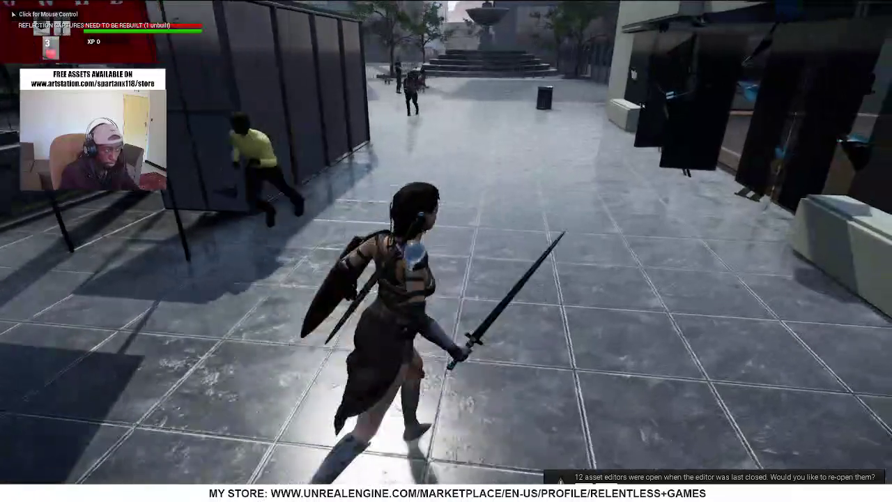
key(w)
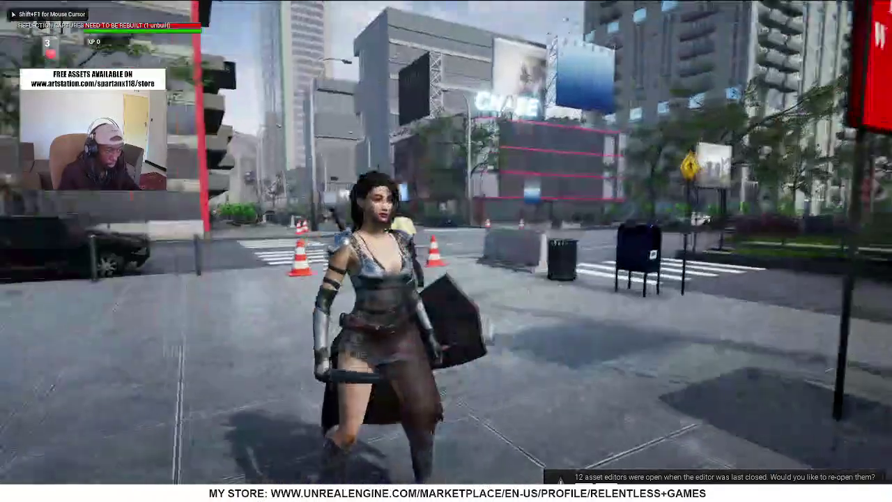
key(w)
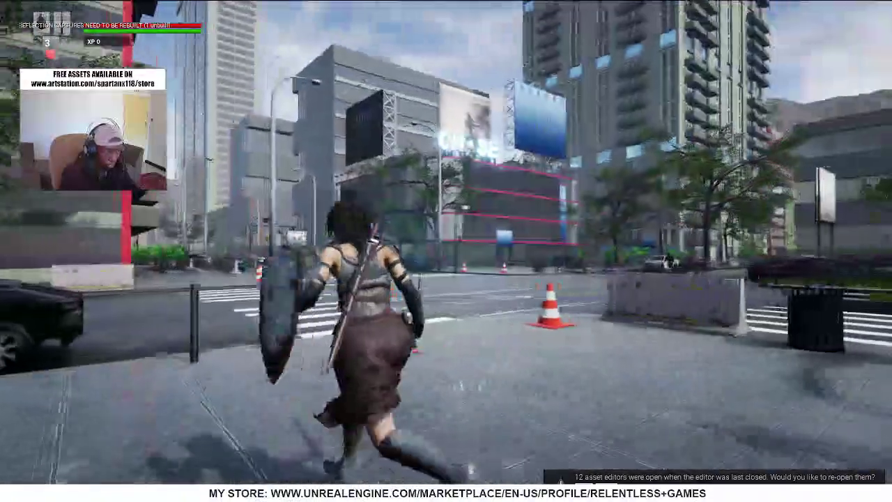
key(w)
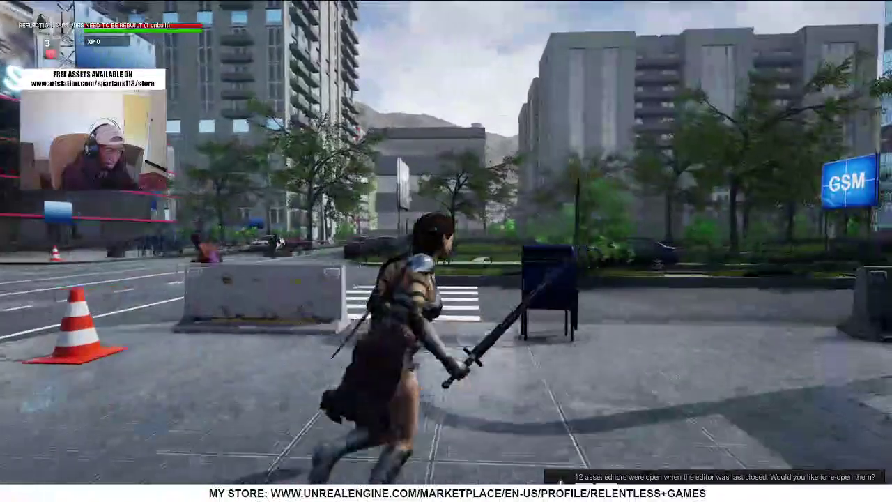
key(w)
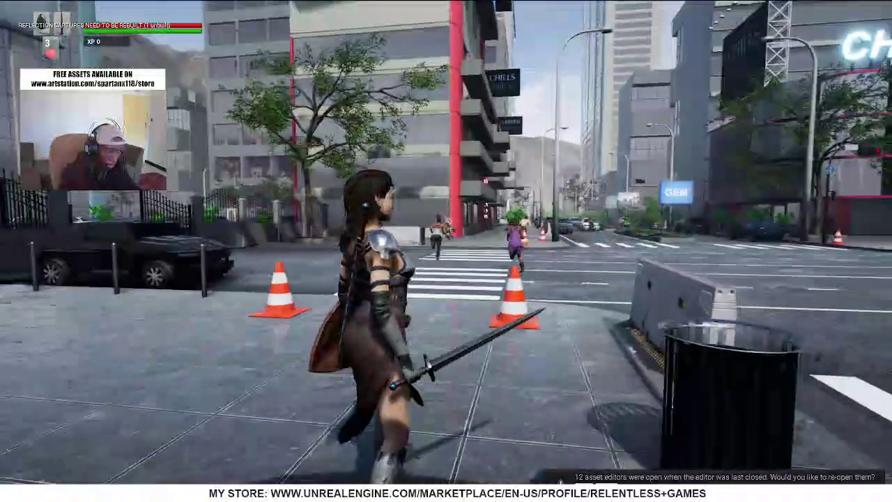
key(w)
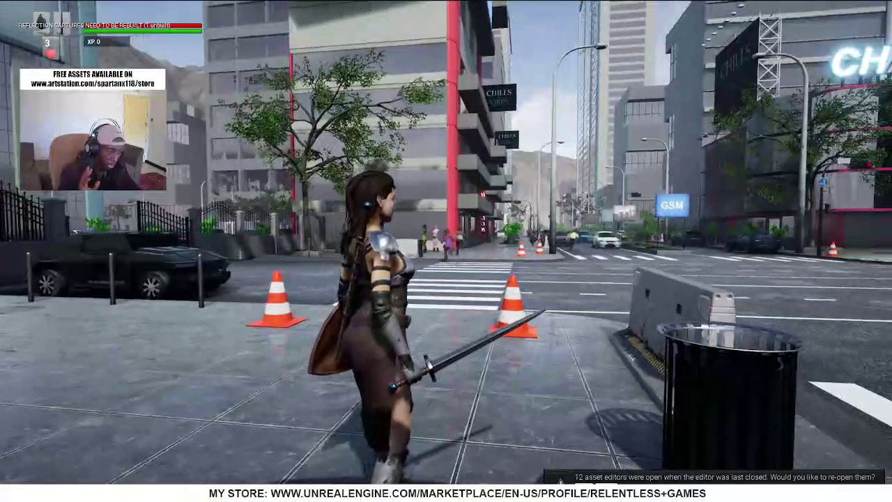
key(w)
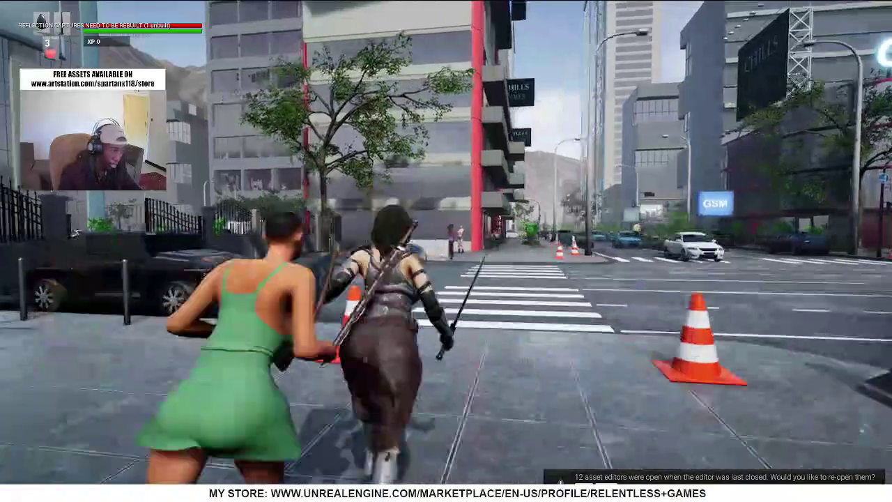
key(w)
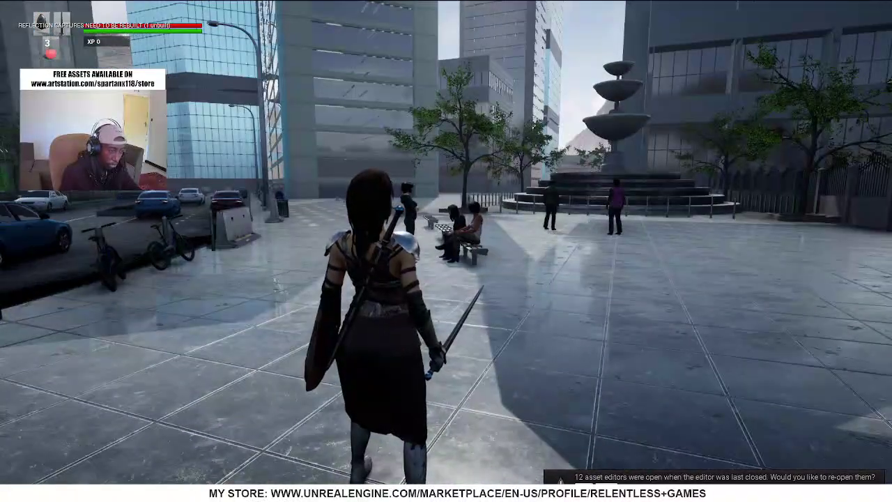
key(w)
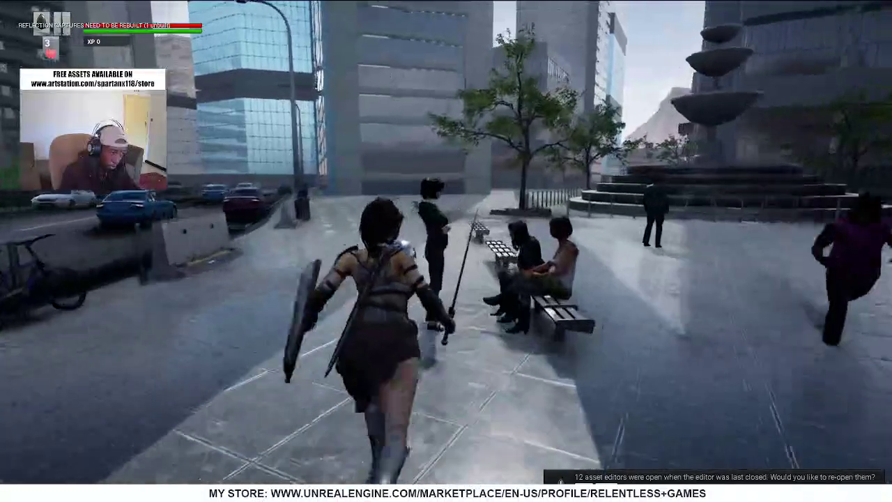
key(w)
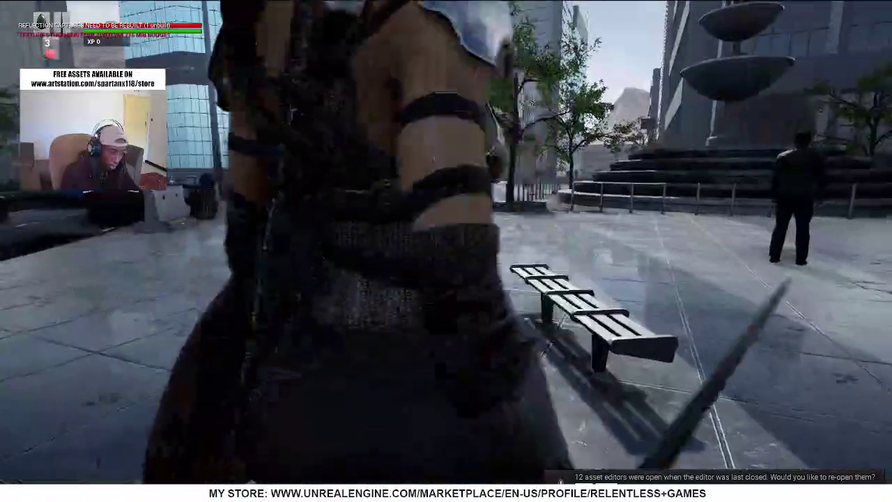
key(w)
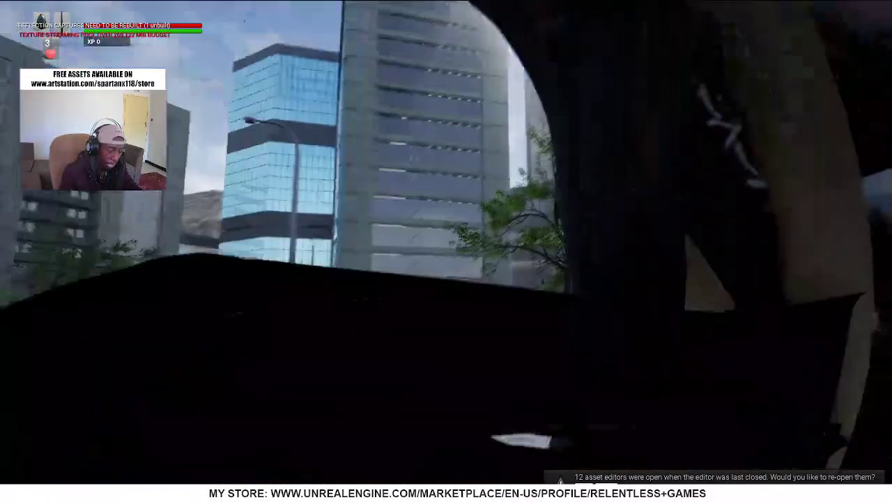
key(w)
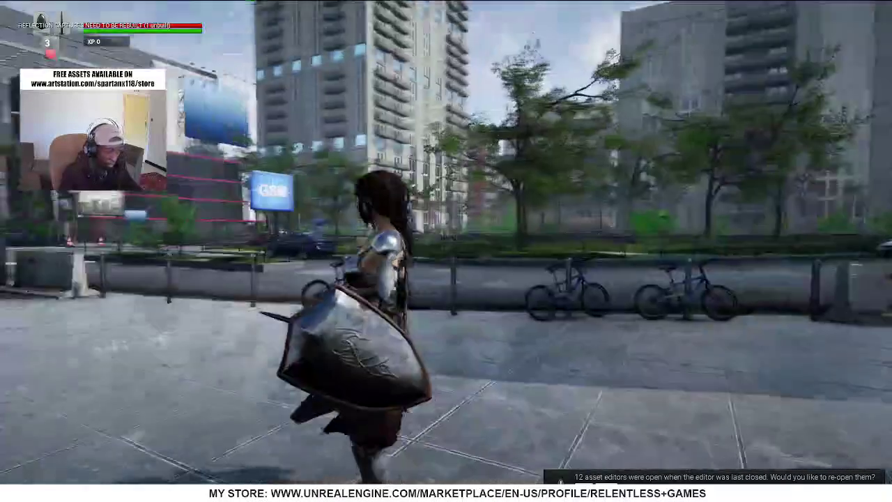
key(w)
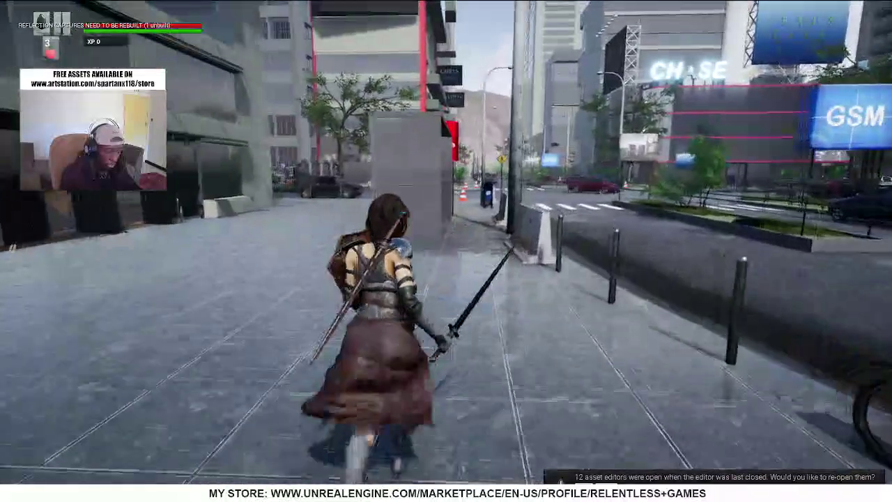
key(w)
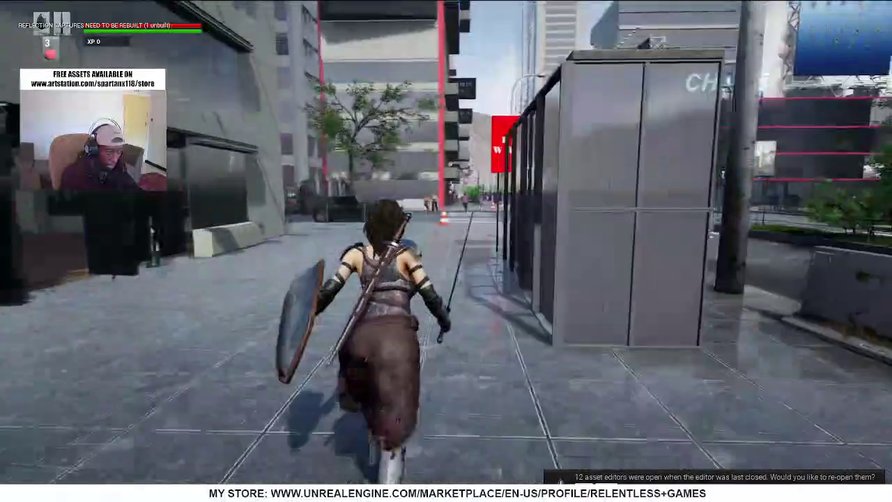
key(w)
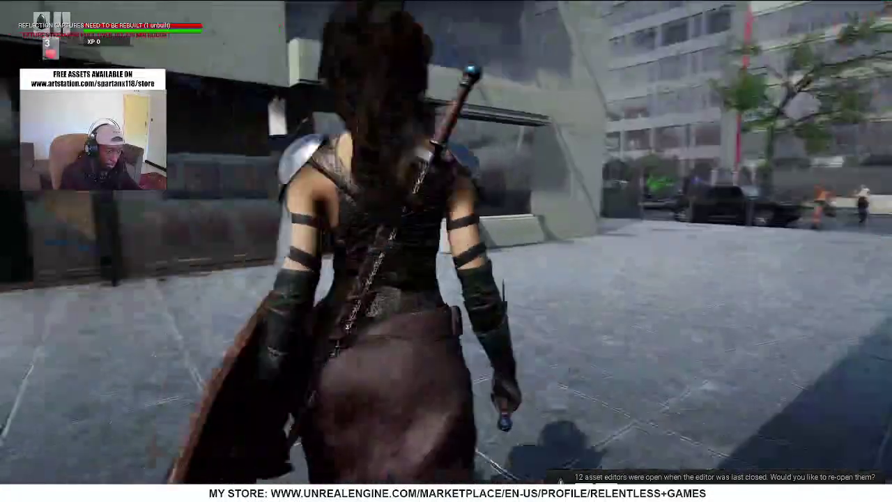
key(w)
key(Escape)
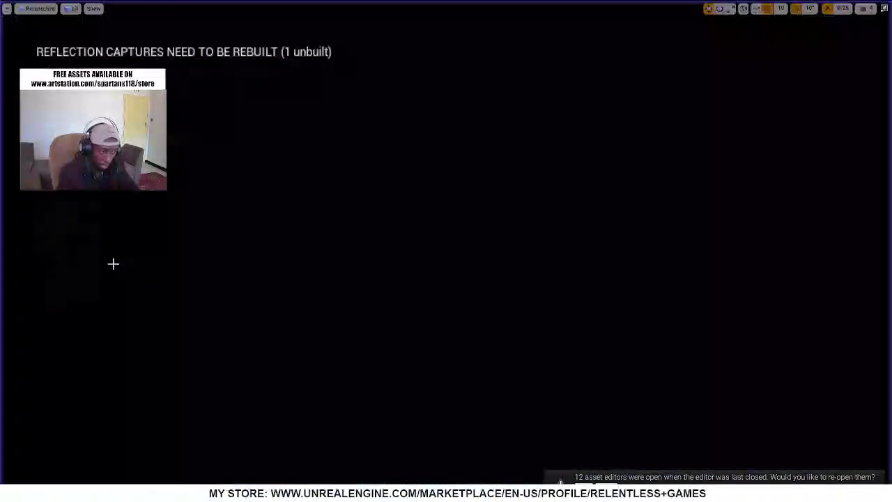
key(F11)
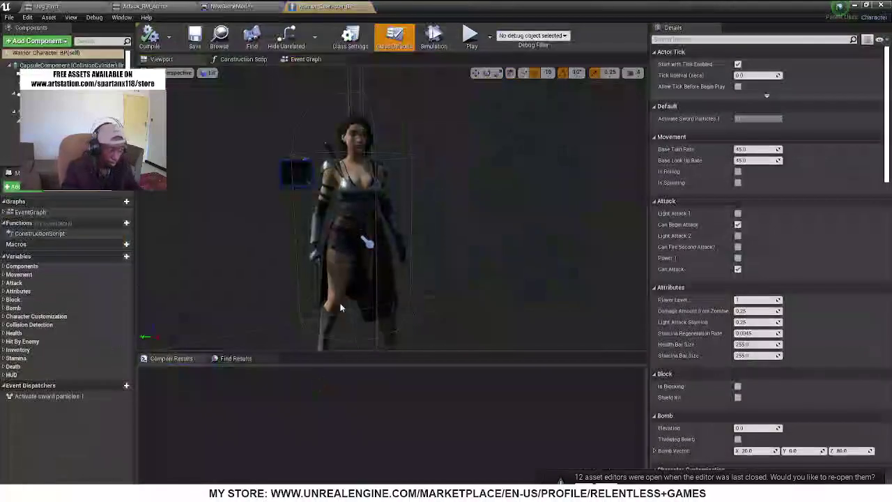
- Inspect the warrior blueprint's CameraBoom settings and review its Probe Channel options, keeping WorldStatic
click(60, 84)
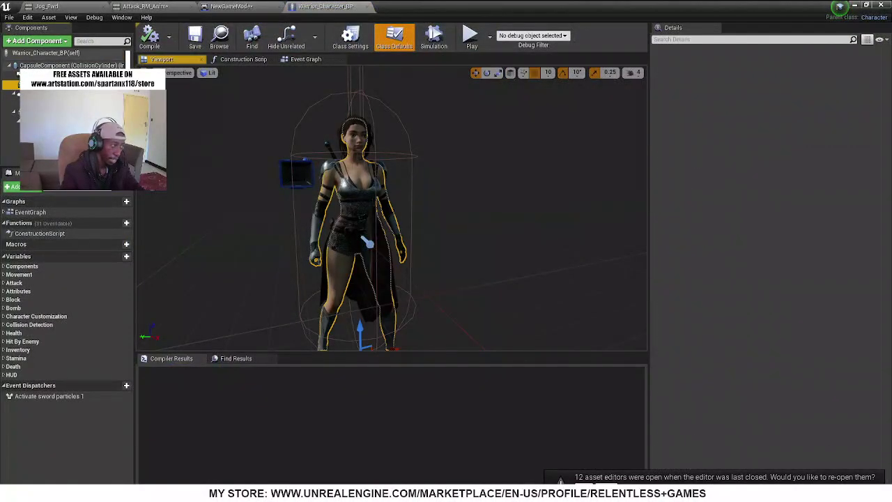
click(68, 94)
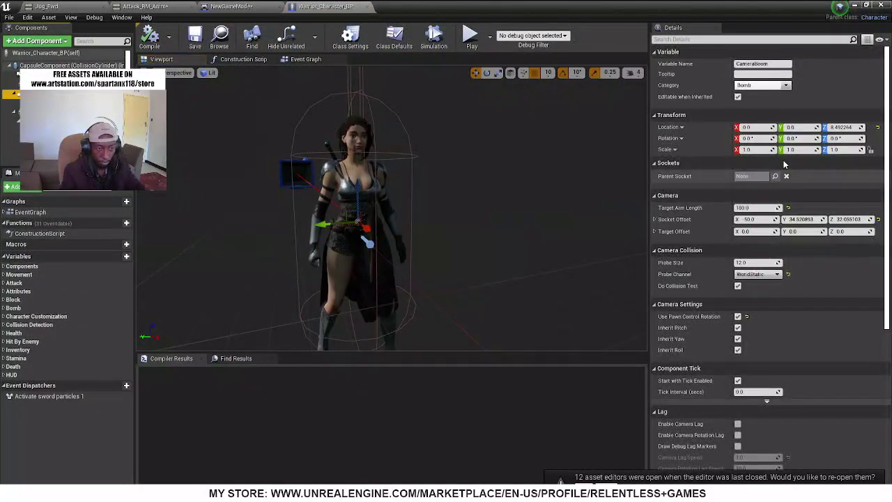
click(755, 275)
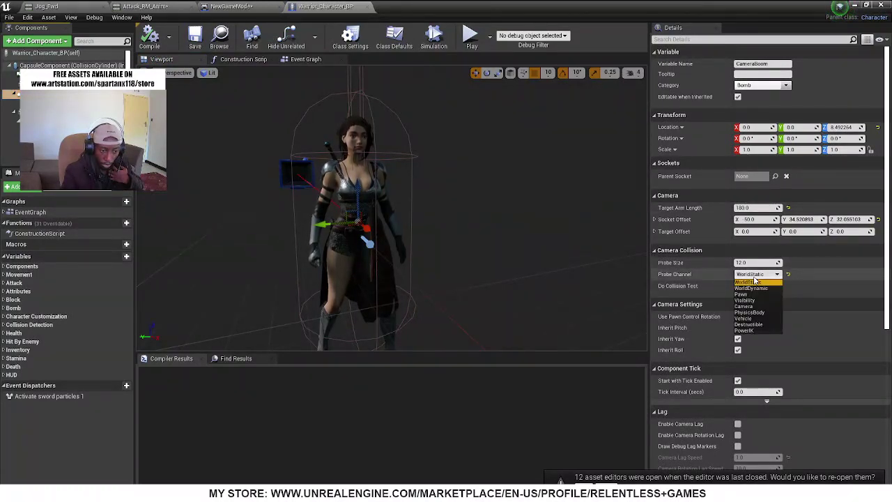
click(755, 281)
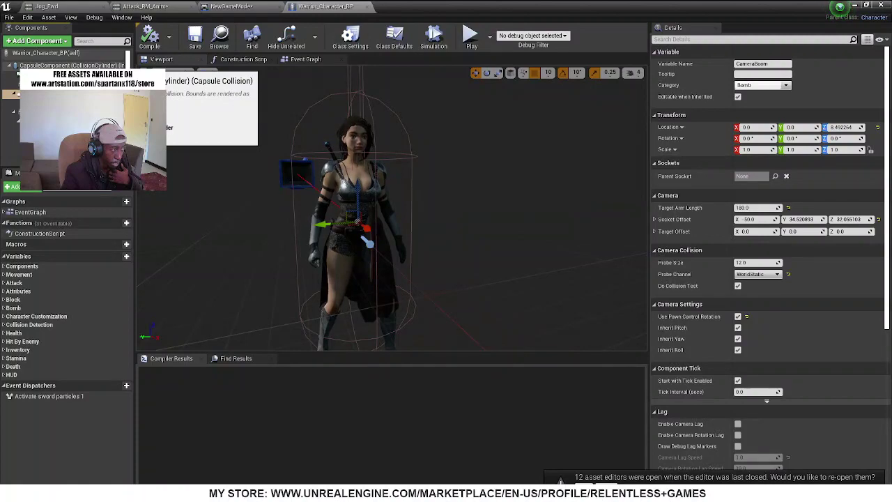
- Examine the capsule component's collision settings in the warrior blueprint, including its Collision Presets responses and the available presets
click(104, 65)
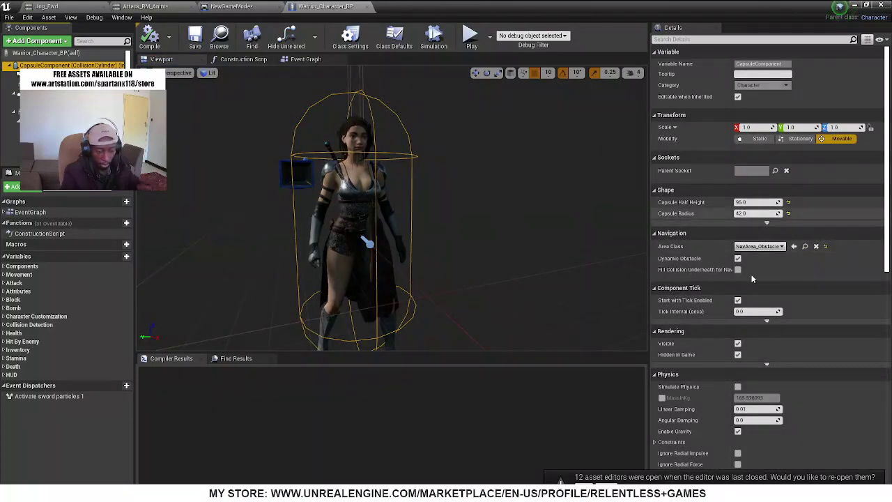
scroll(779, 385, down, 5)
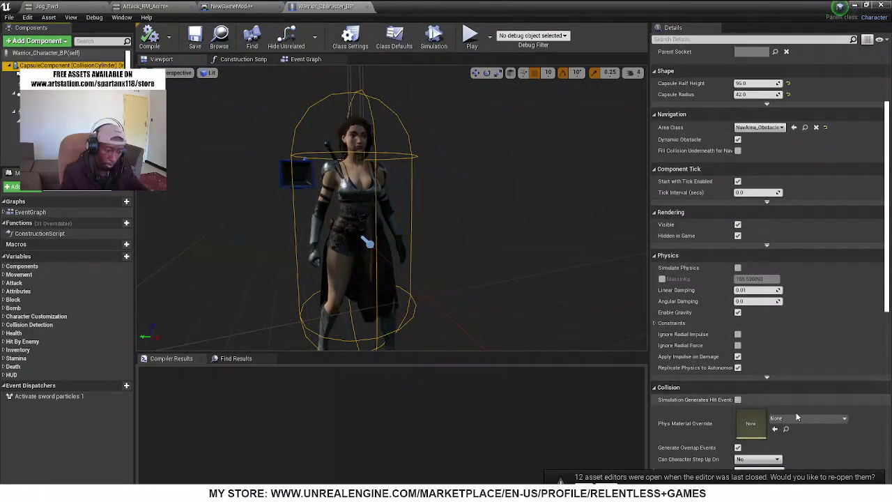
scroll(796, 412, down, 5)
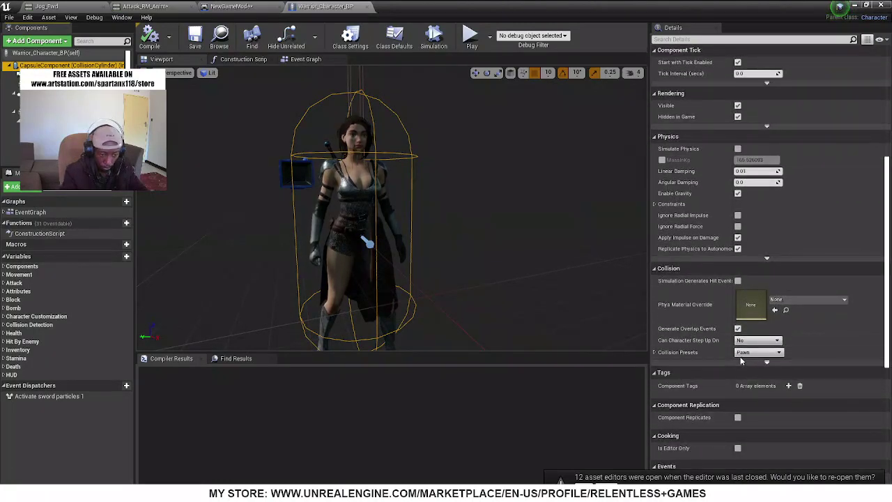
click(767, 362)
scroll(732, 338, down, 1)
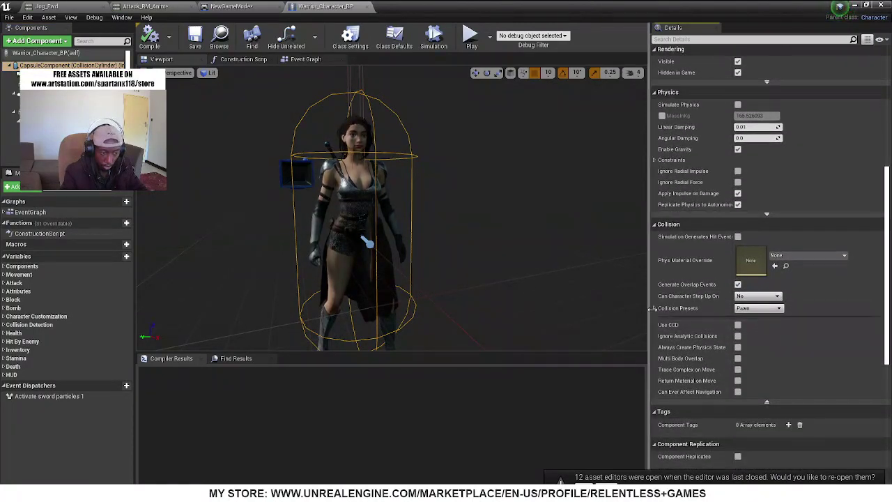
click(656, 312)
scroll(835, 353, down, 1)
scroll(835, 353, down, 1)
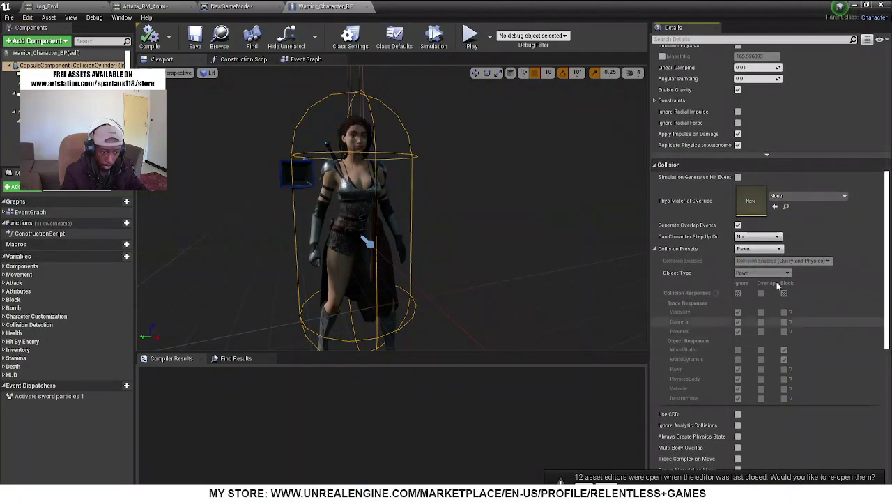
click(764, 251)
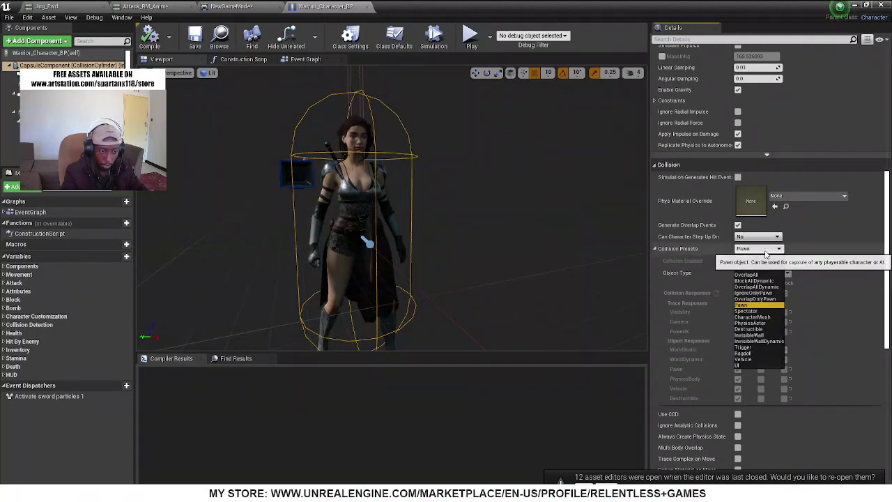
click(759, 285)
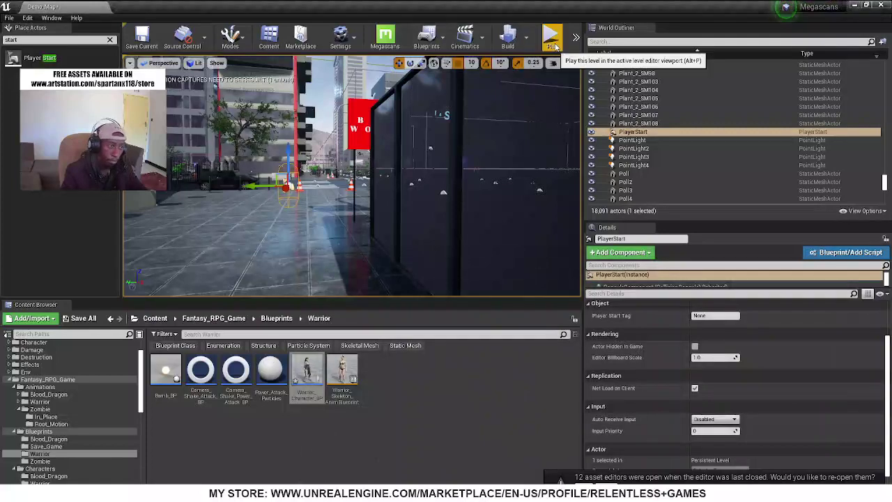
- Play-test the level full screen again, running the armed warrior past the Book World sign to the plaza benches, and end the session
click(555, 41)
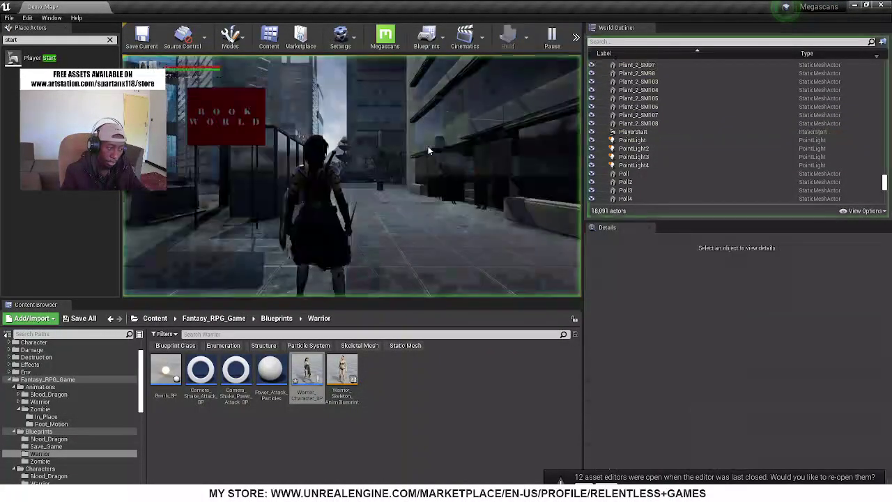
key(w)
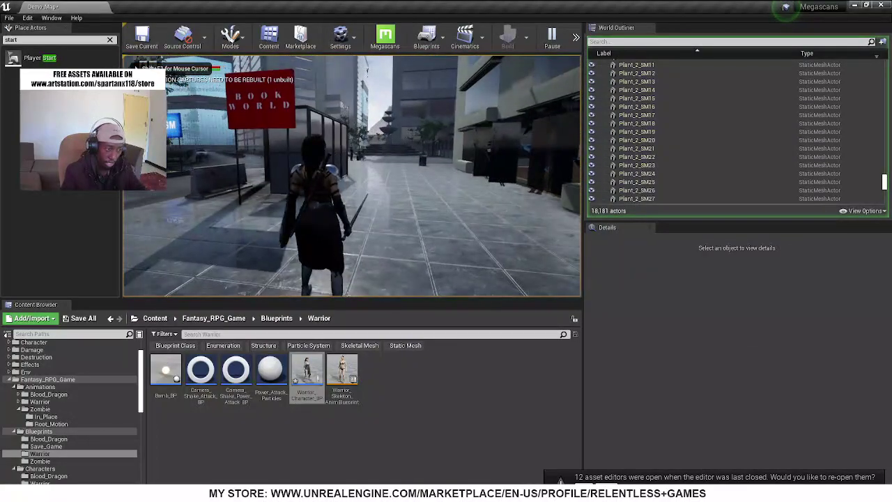
key(F11)
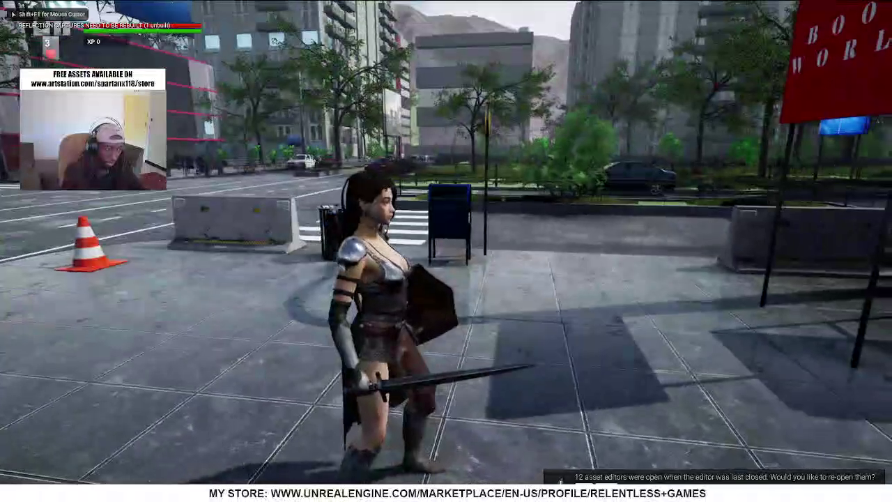
key(w)
key(w)
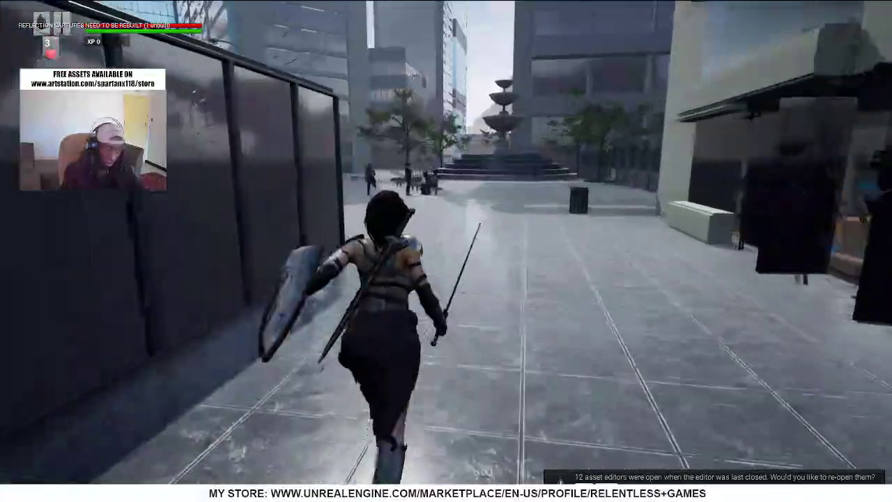
key(w)
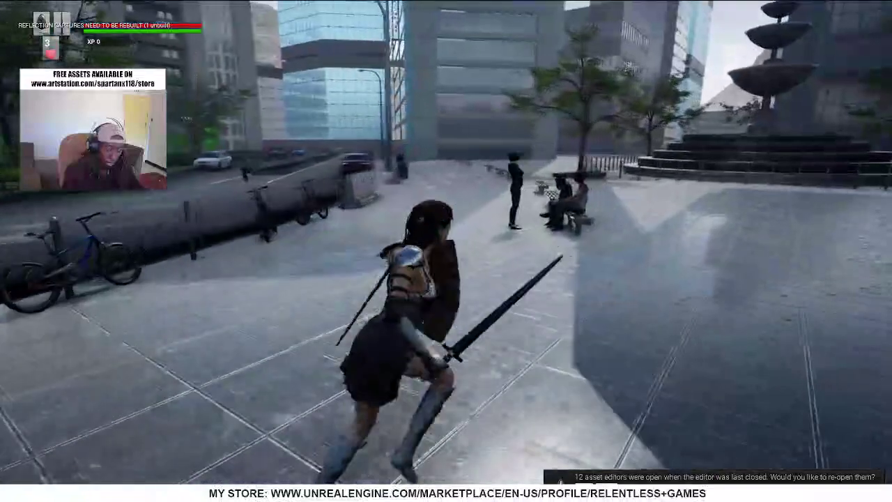
key(w)
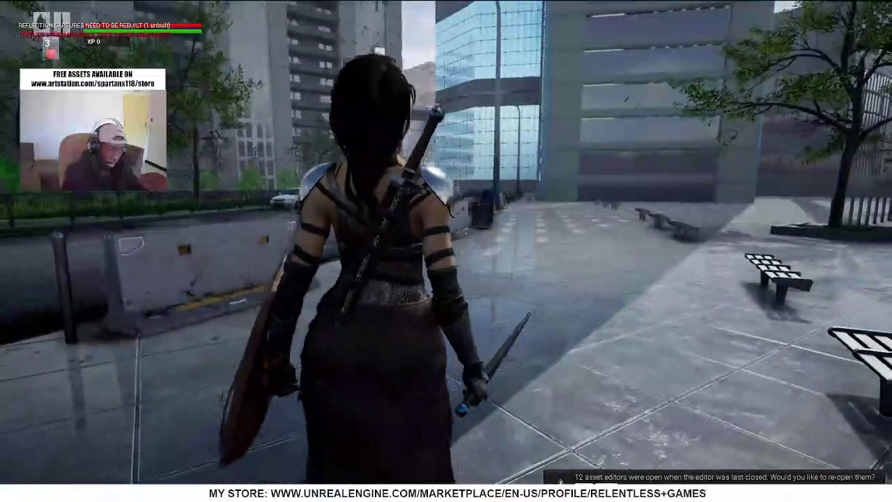
key(w)
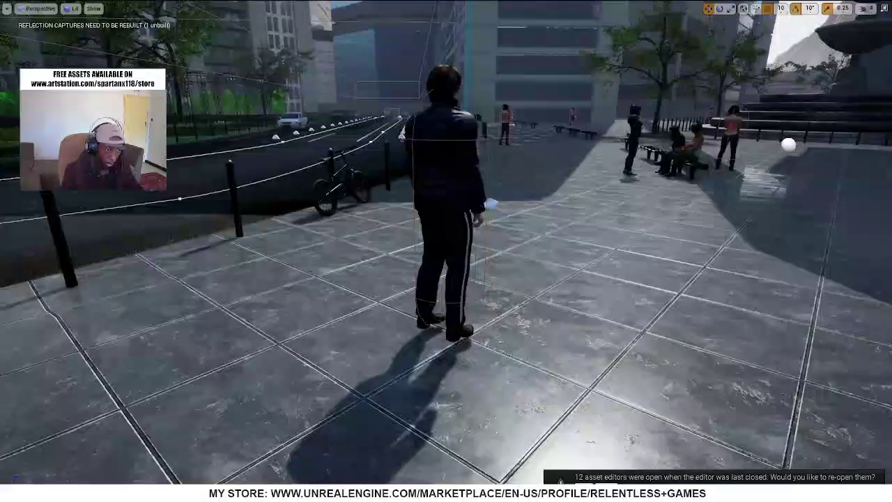
key(Escape)
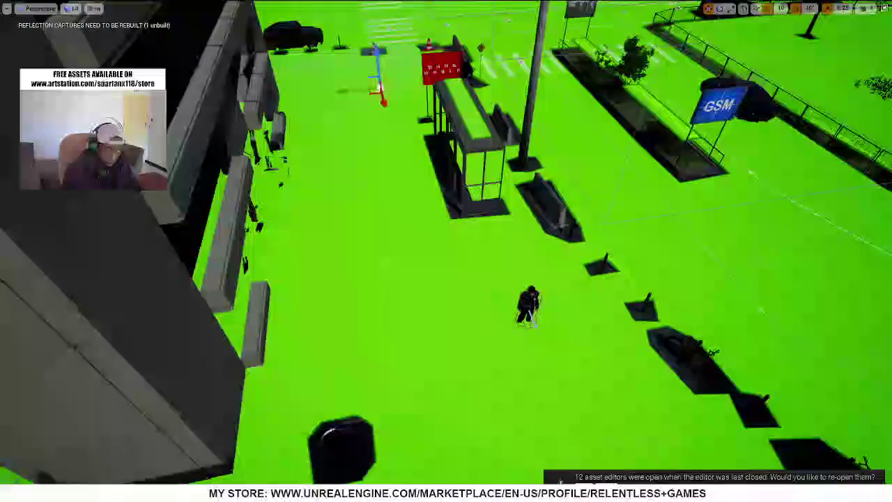
- Place Zombie_BP from the Fantasy_RPG_Game Blueprints/Zombie folder on the plaza pavement near the parked bicycles
right_drag(533, 317, 585, 293)
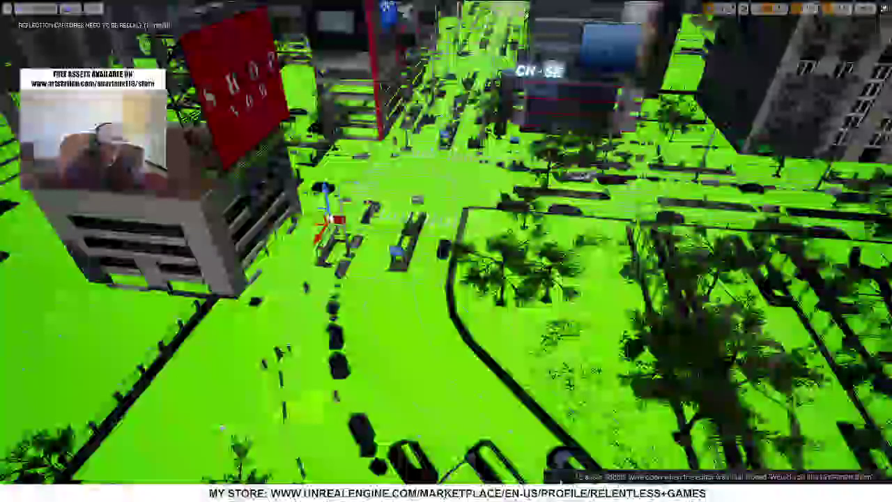
right_drag(446, 251, 307, 314)
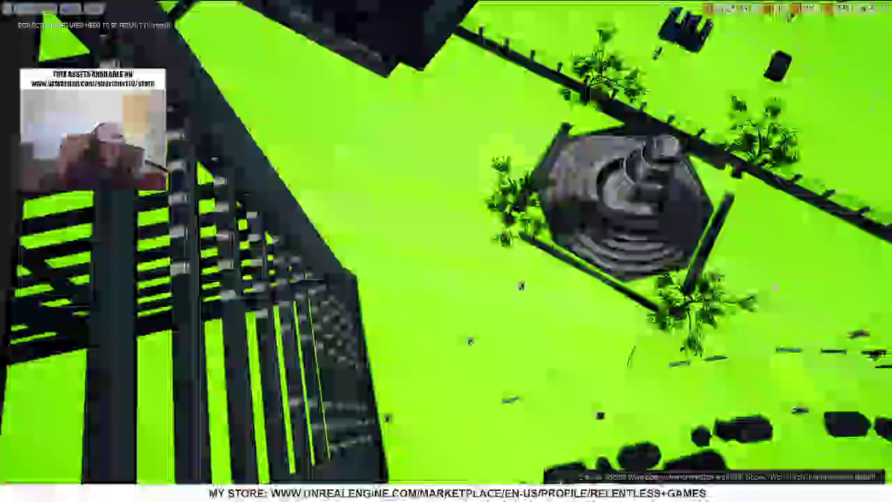
right_drag(446, 251, 474, 154)
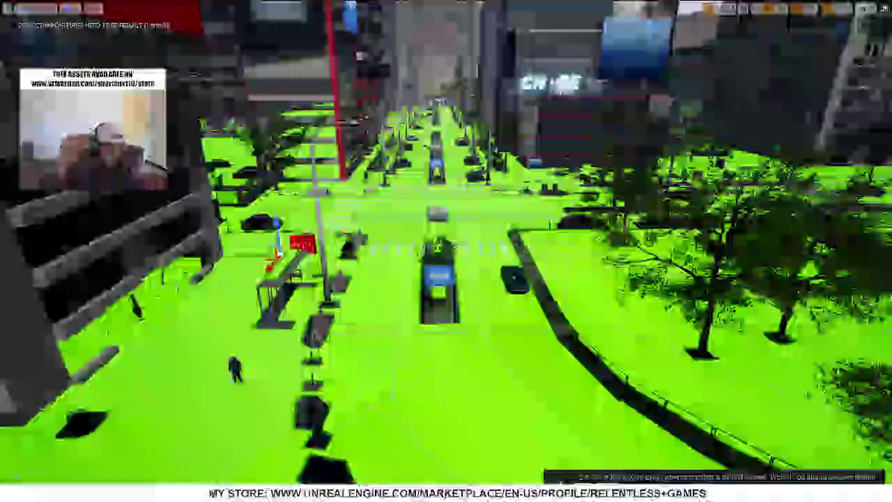
right_drag(446, 251, 418, 265)
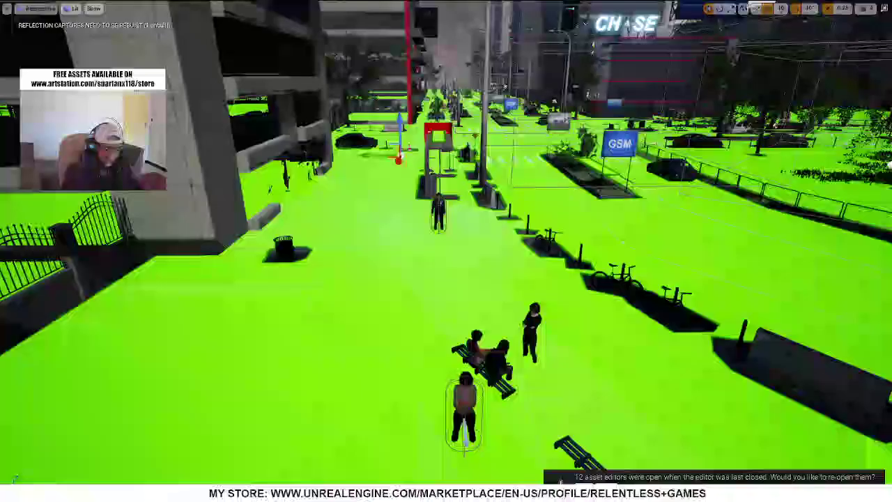
right_drag(604, 274, 604, 306)
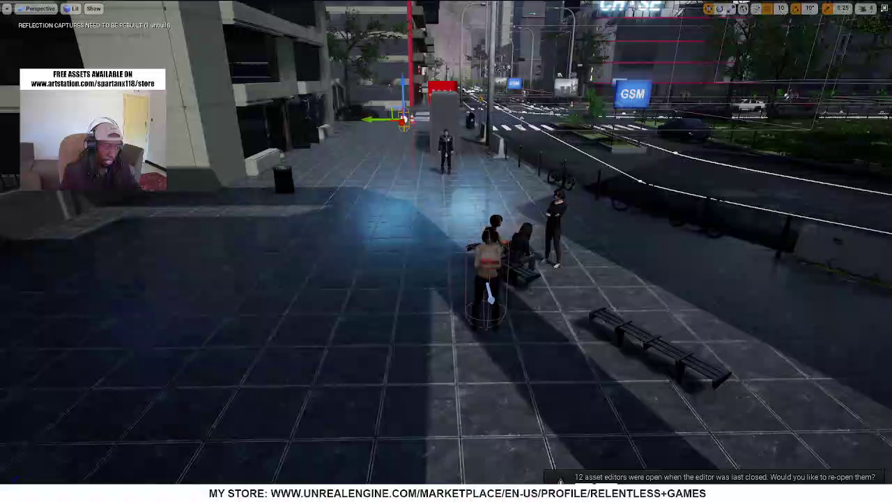
right_drag(446, 251, 390, 251)
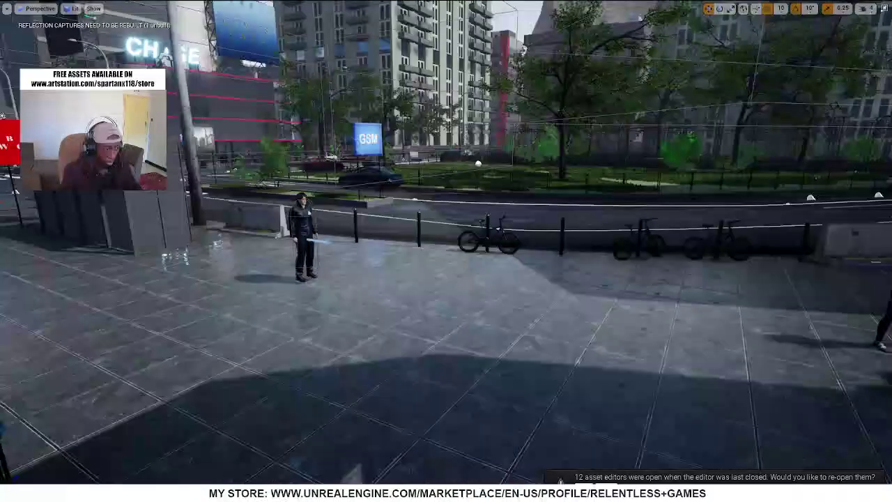
key(F11)
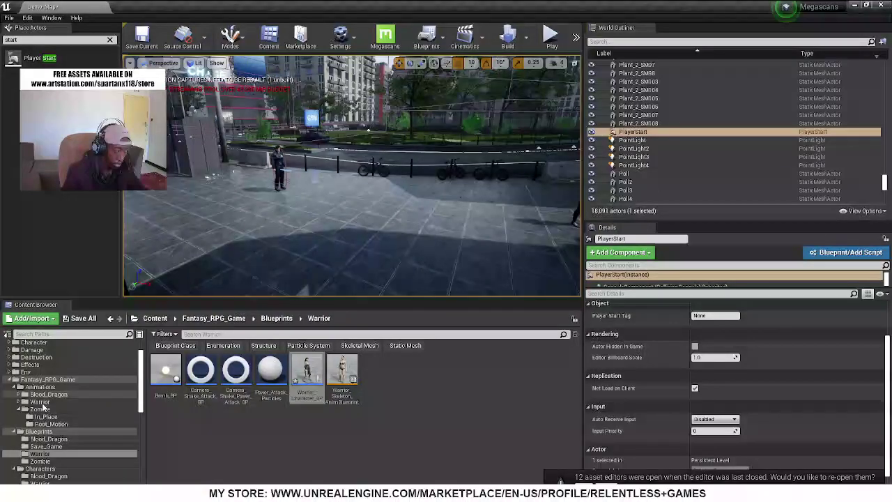
click(40, 409)
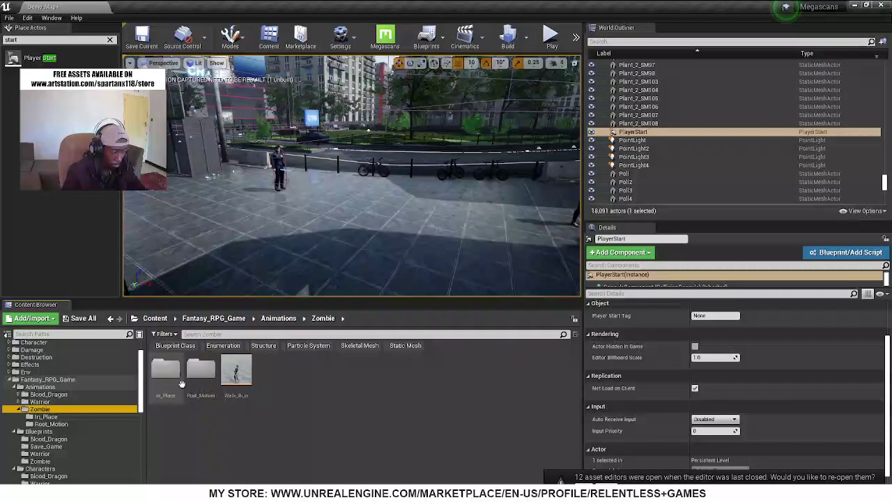
click(180, 382)
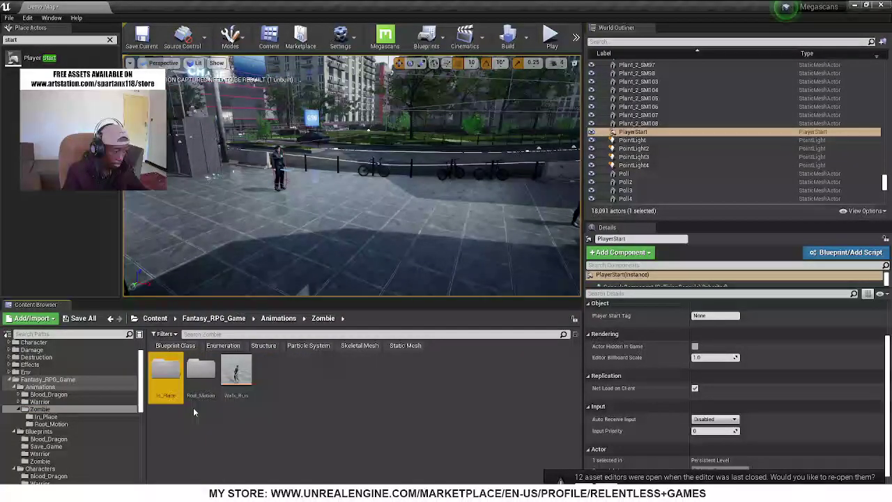
click(194, 410)
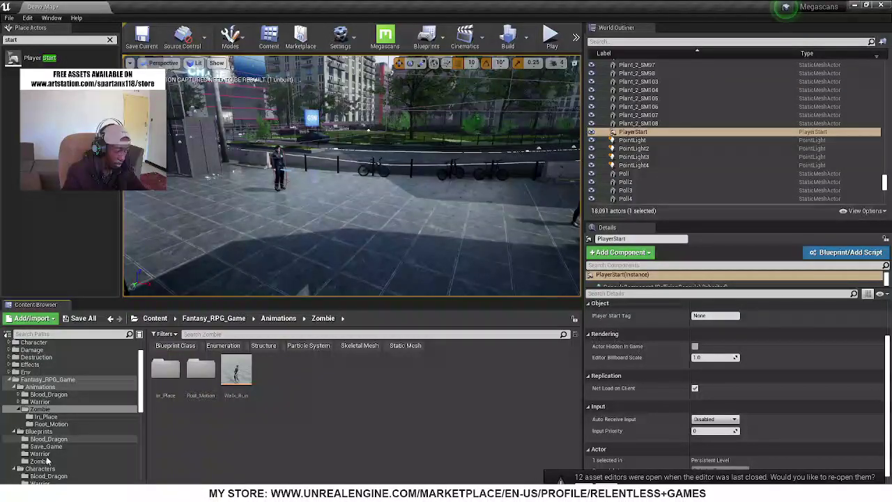
click(39, 461)
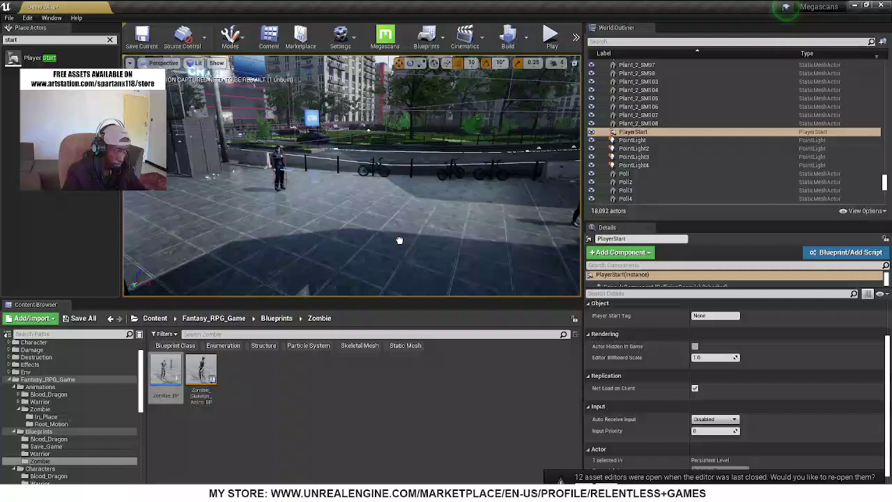
drag(400, 241, 341, 233)
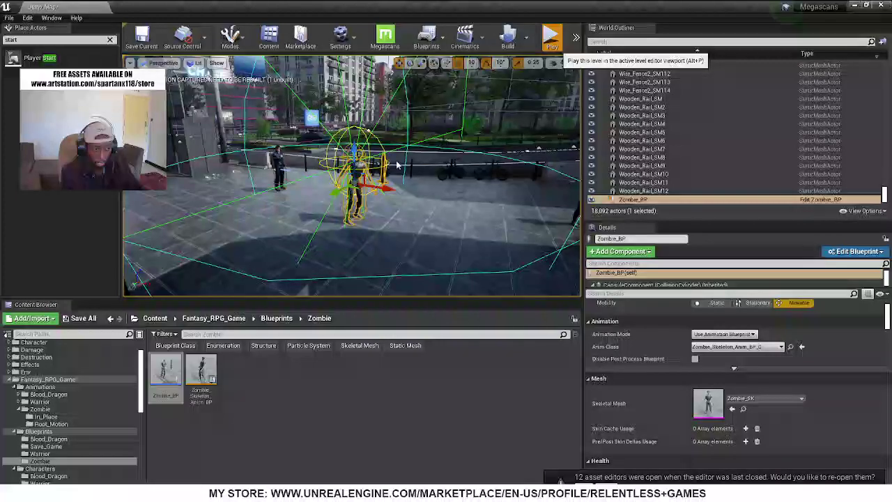
- Play-test the level full screen with the warrior fighting the zombie on the plaza, and end the session
key(alt+p)
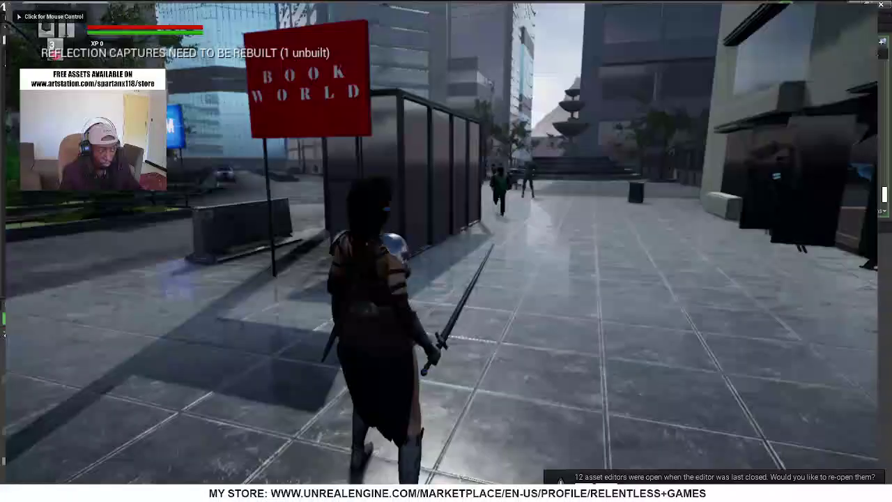
click(560, 481)
key(w)
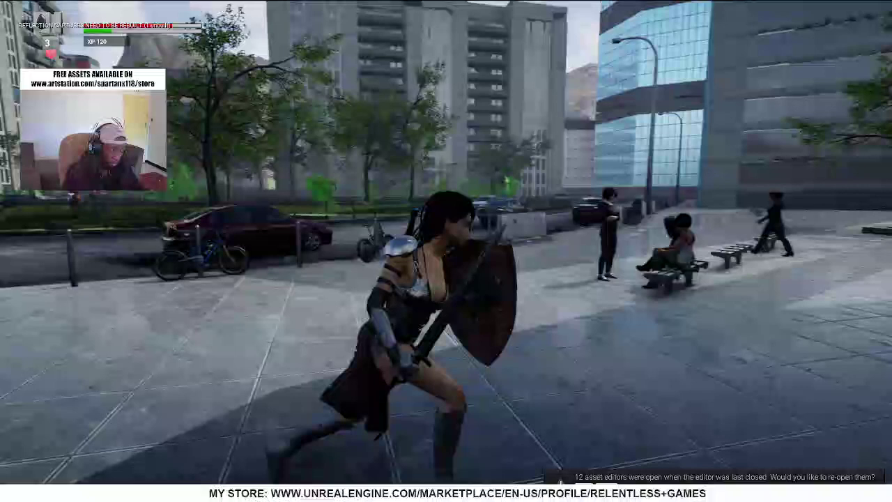
key(Escape)
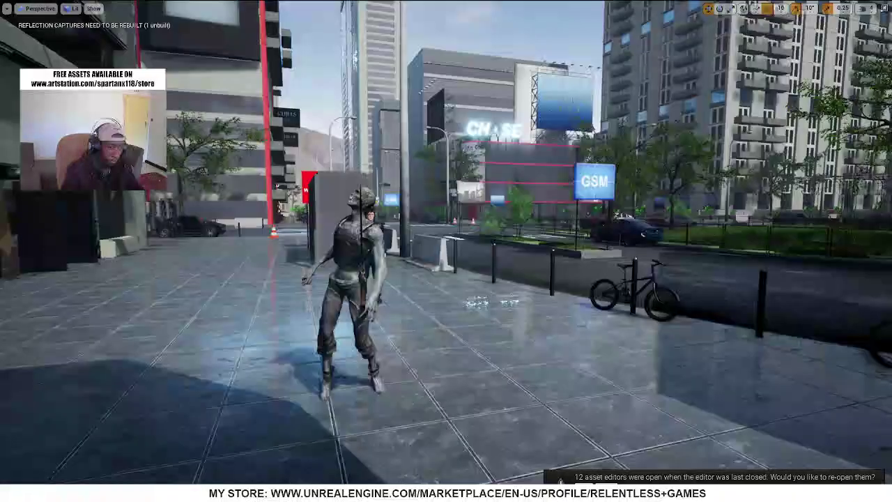
- Open the blueprint of the zombie on the plaza and examine its Event Graph, from the death and attack logic back to the Initialize group
click(363, 237)
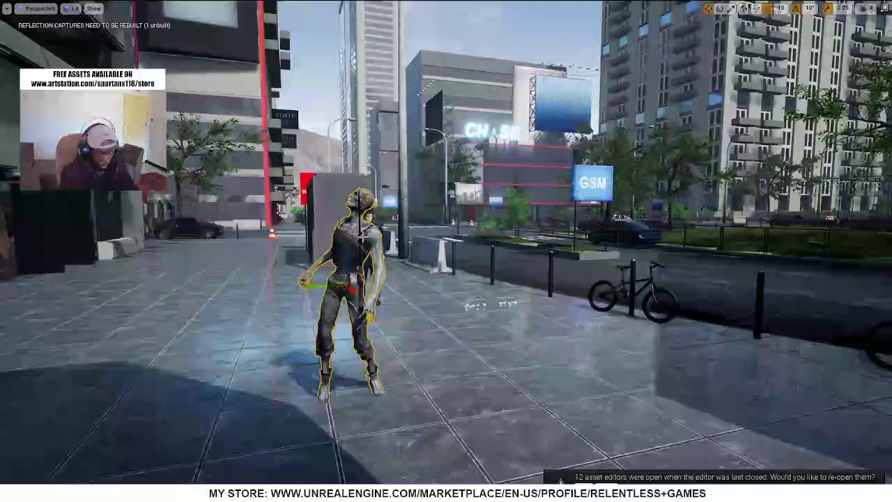
right_click(358, 169)
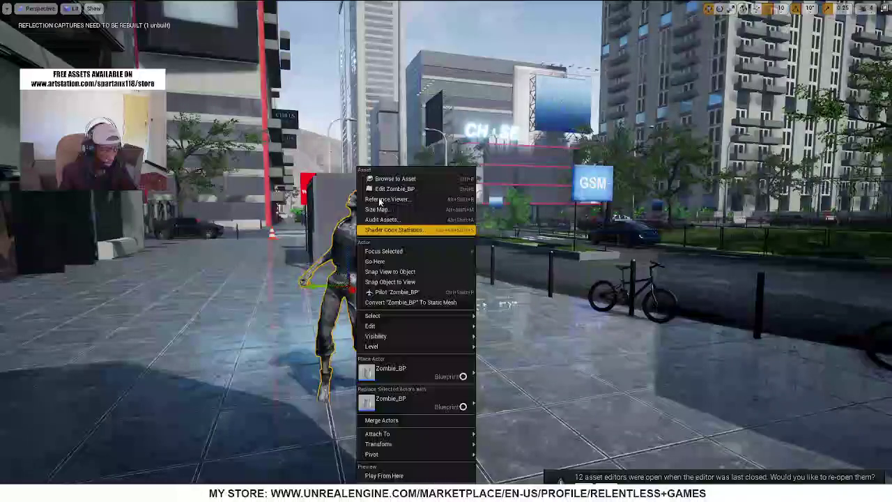
right_drag(380, 202, 366, 204)
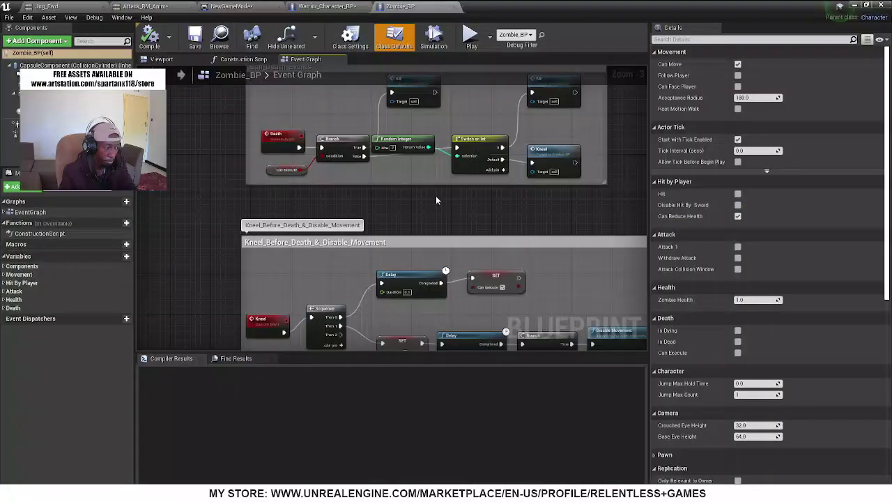
scroll(318, 306, down, 5)
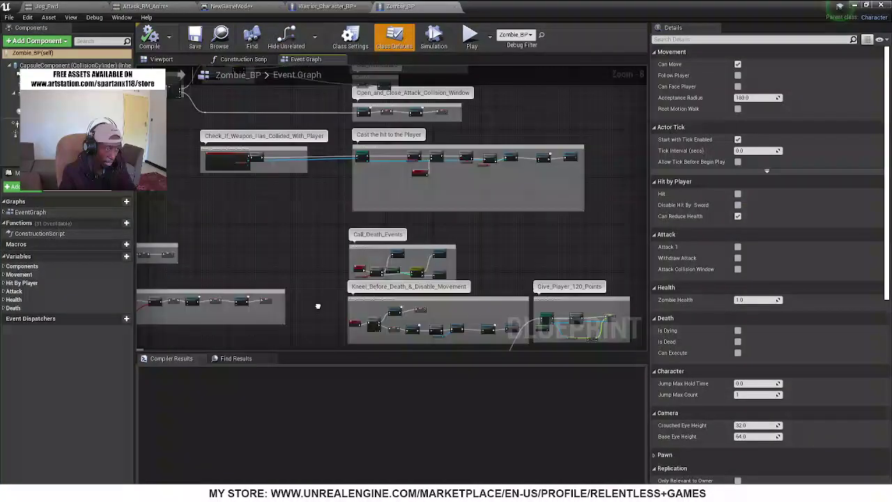
right_drag(318, 307, 439, 412)
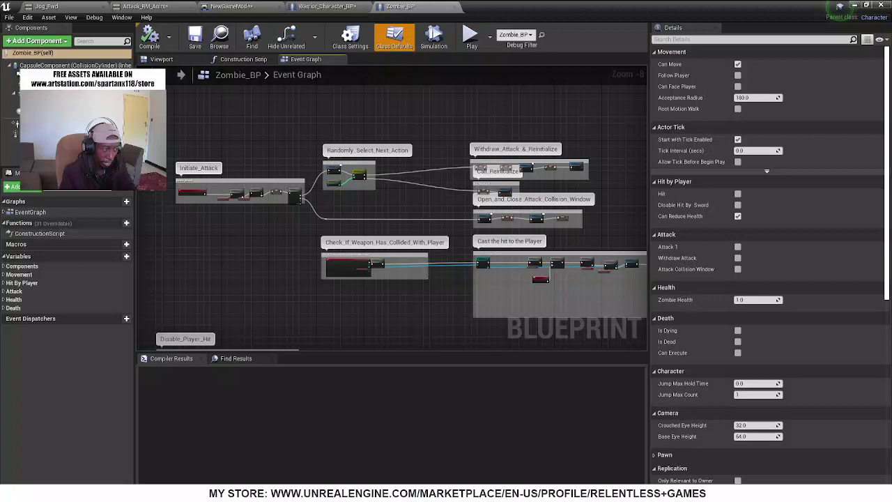
right_drag(487, 363, 852, 238)
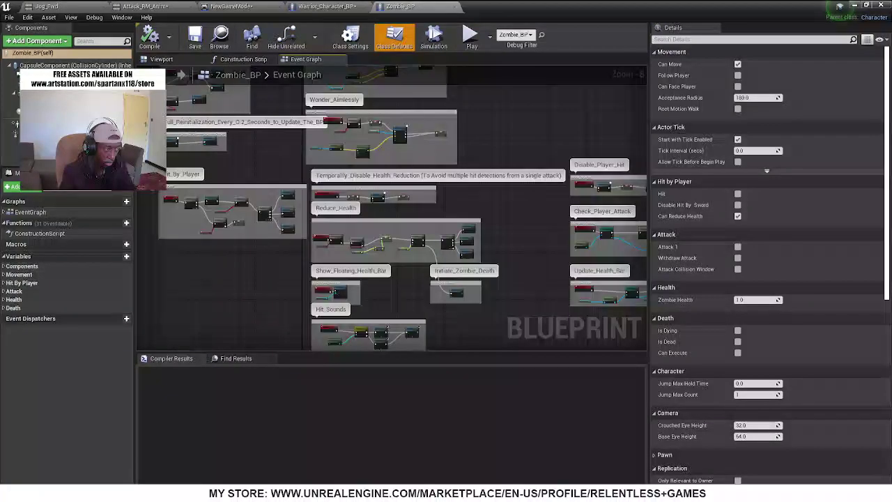
right_drag(501, 170, 584, 318)
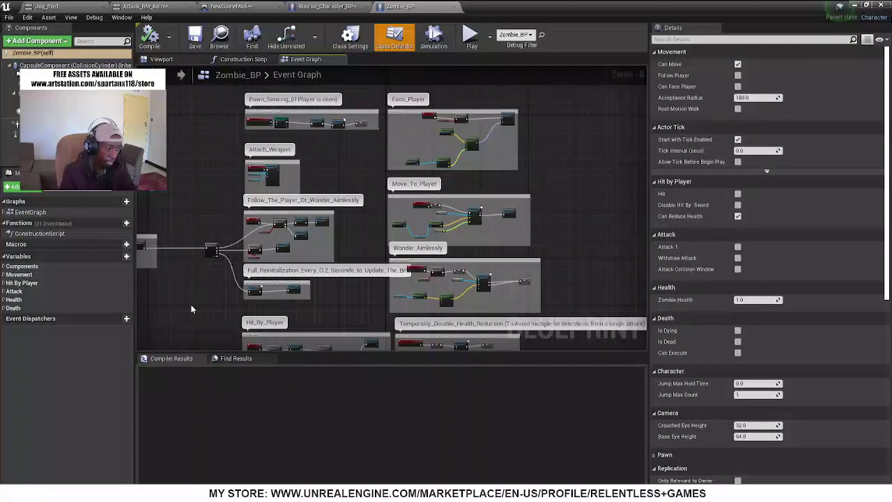
right_drag(193, 309, 323, 287)
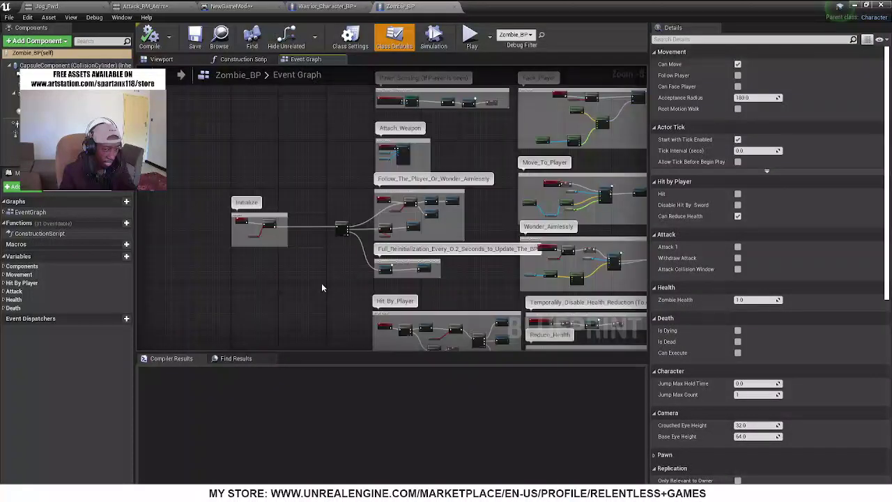